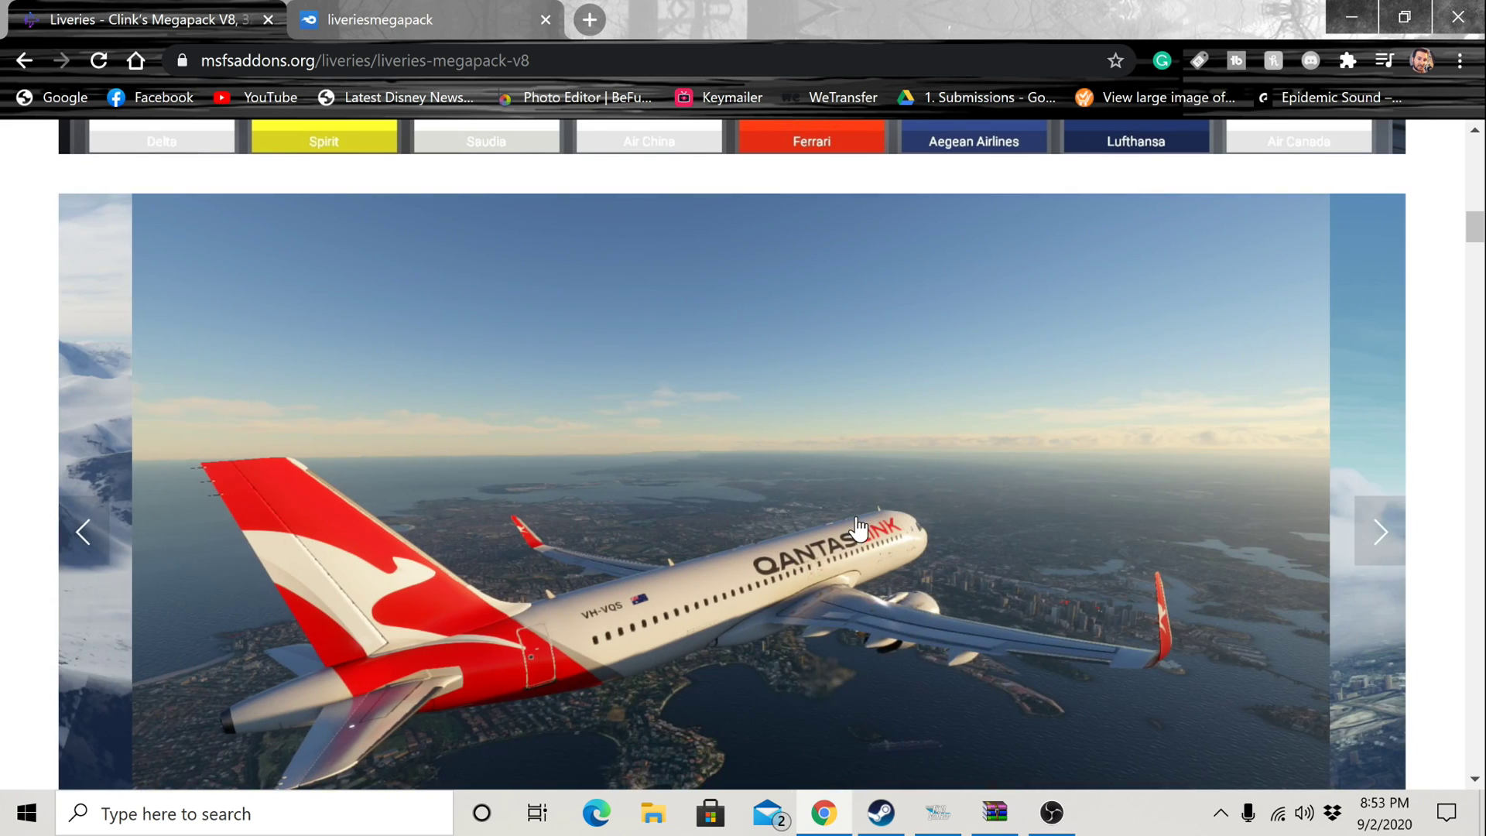
Step: Show the liveriesmegapack.zip download page on MediaFire and bring the downloaded archive up in WinRAR
left_click(424, 11)
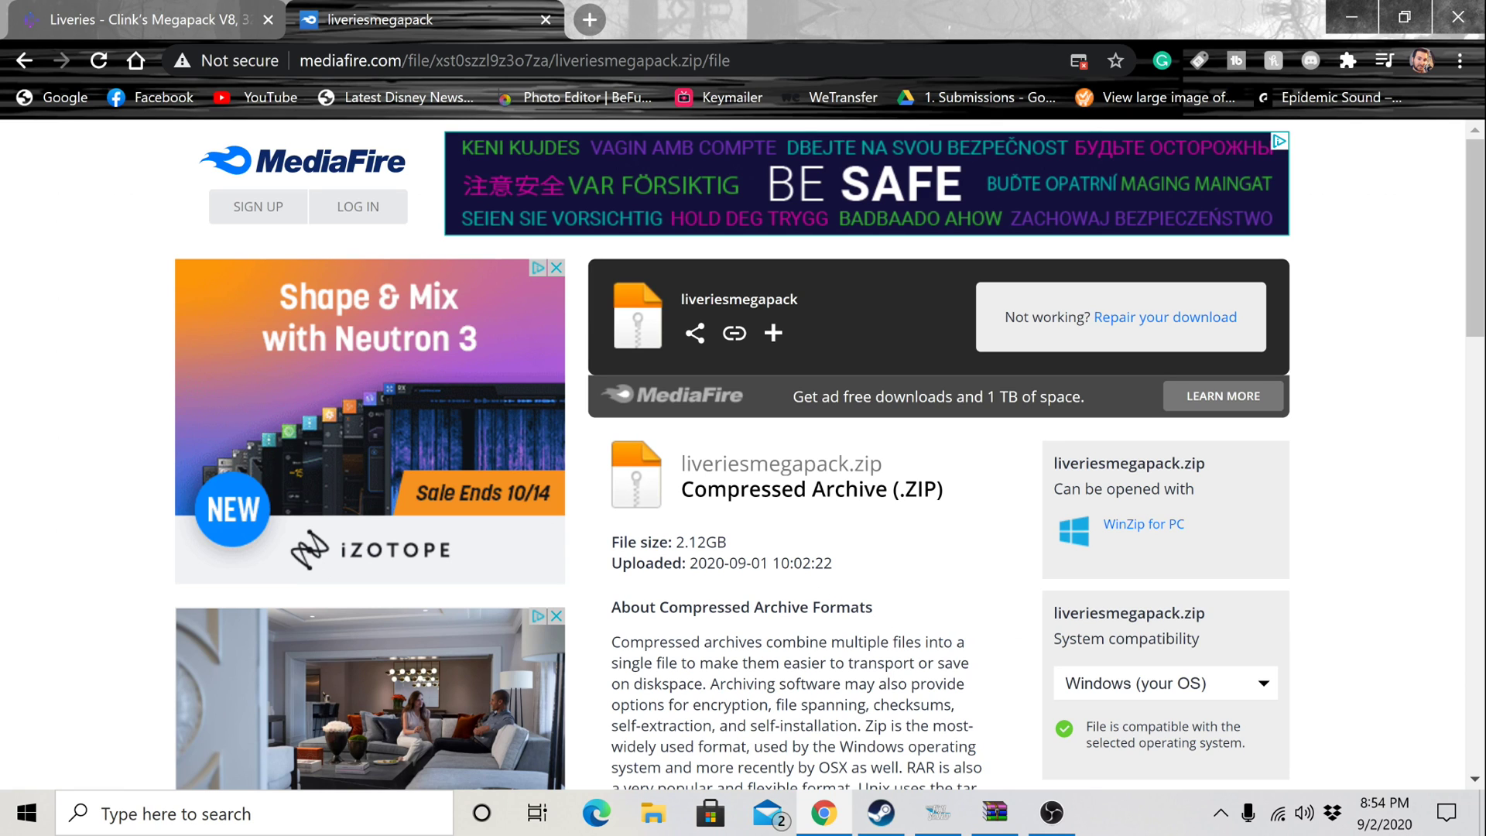
left_click(996, 819)
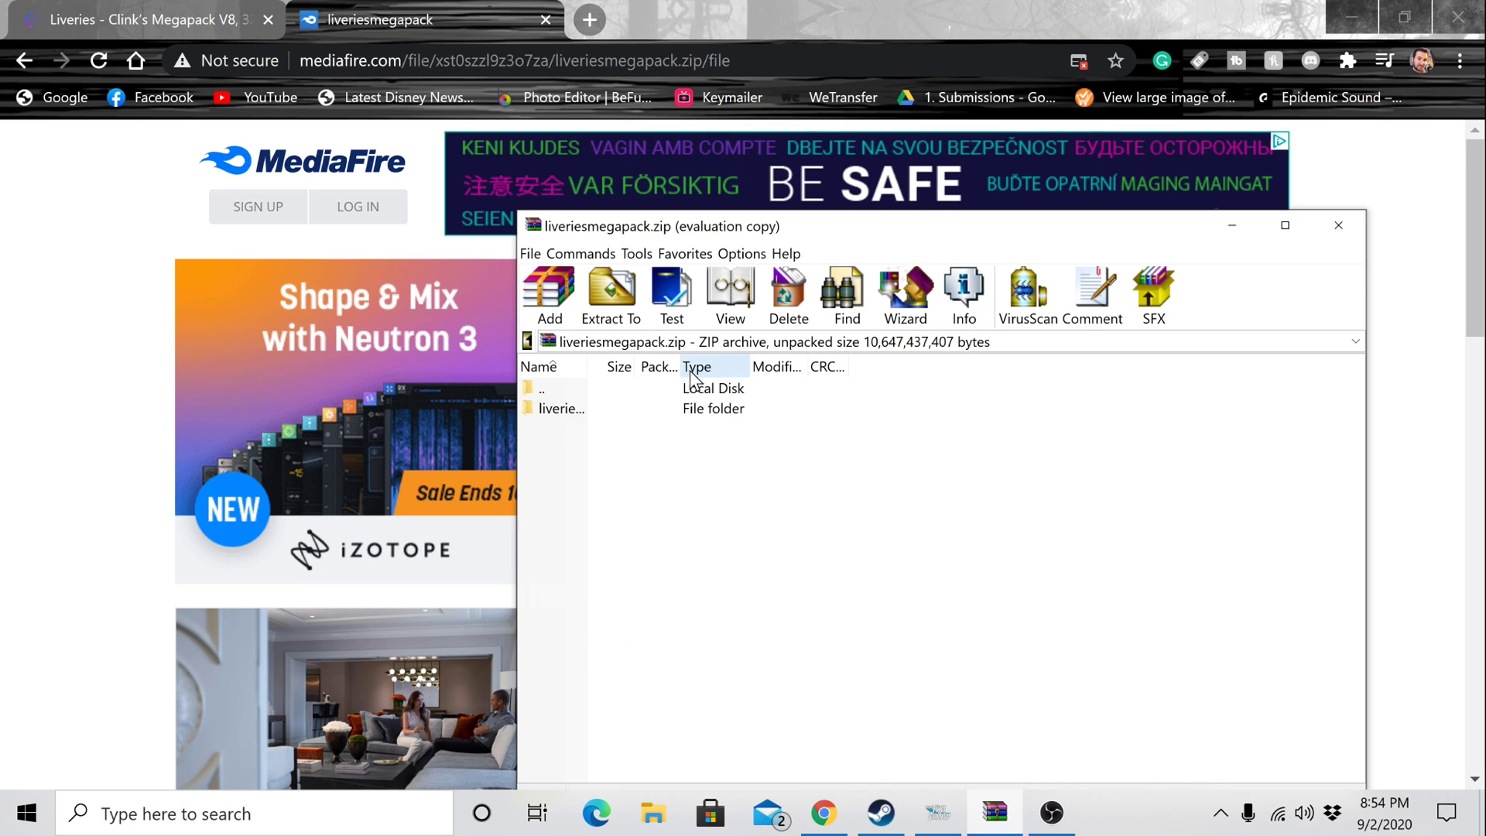
left_click_drag(930, 223, 1034, 160)
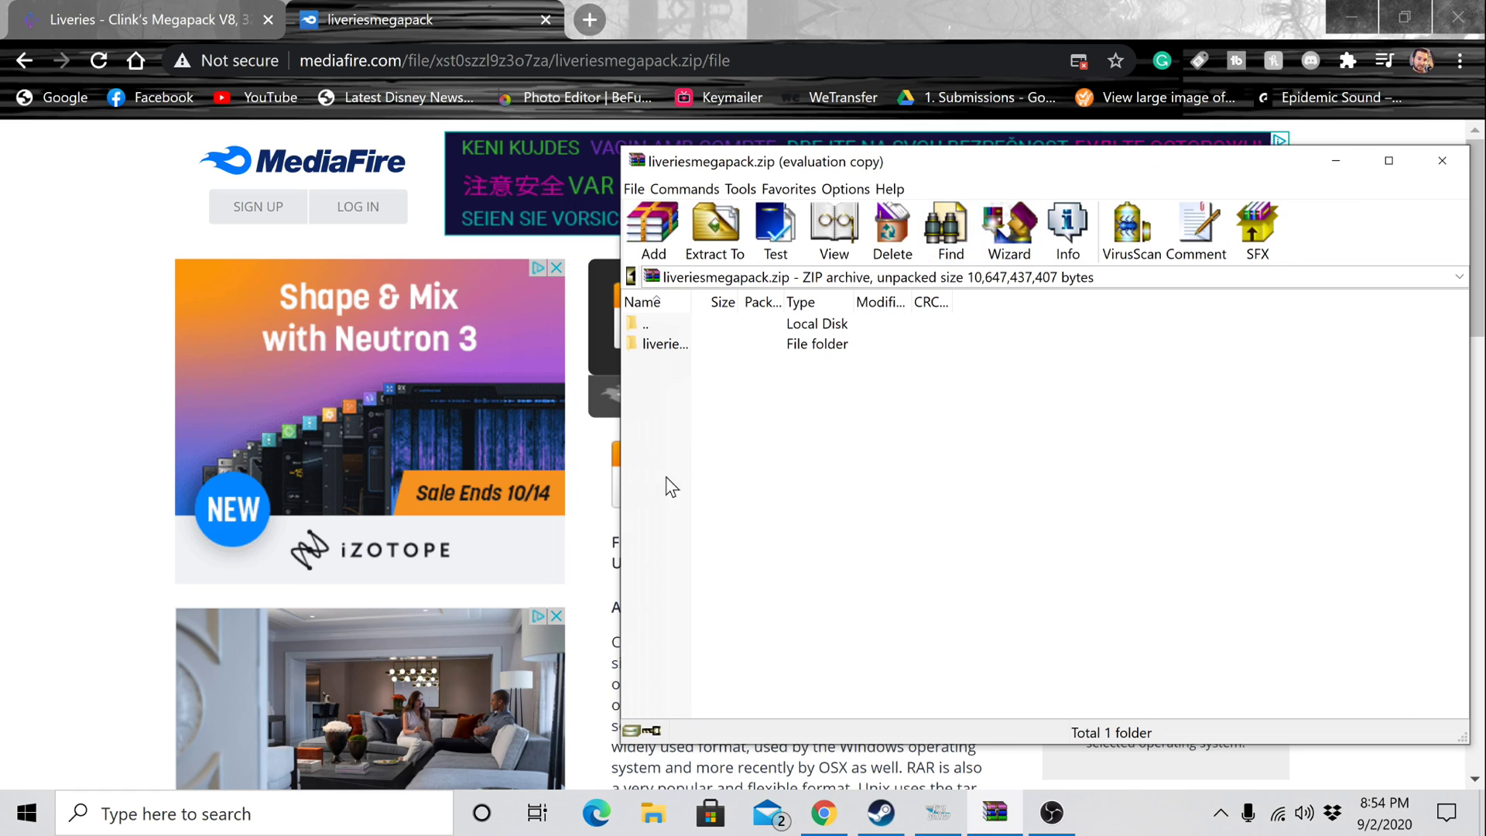
left_click(734, 12)
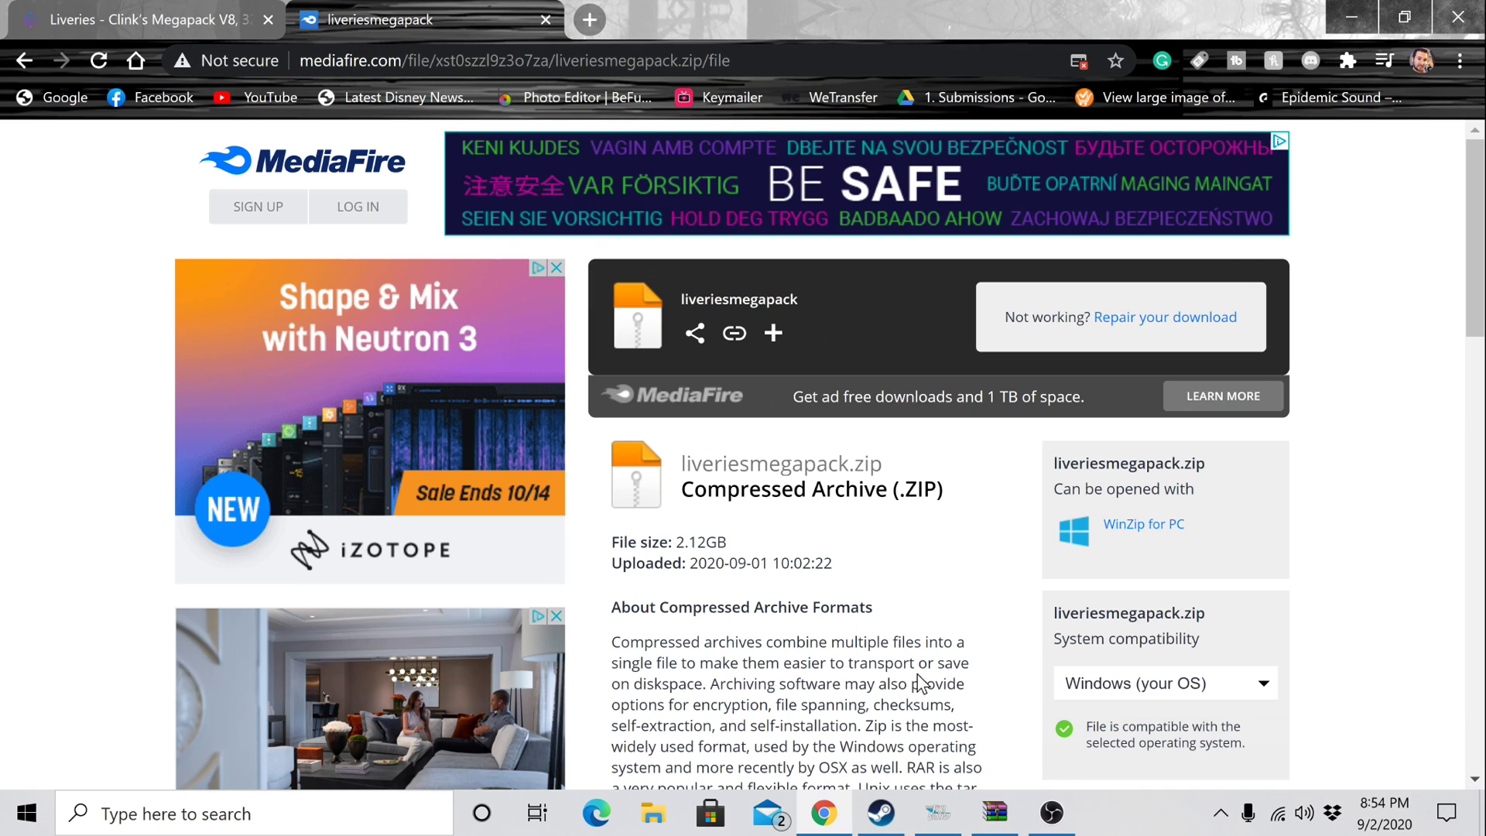
left_click(999, 812)
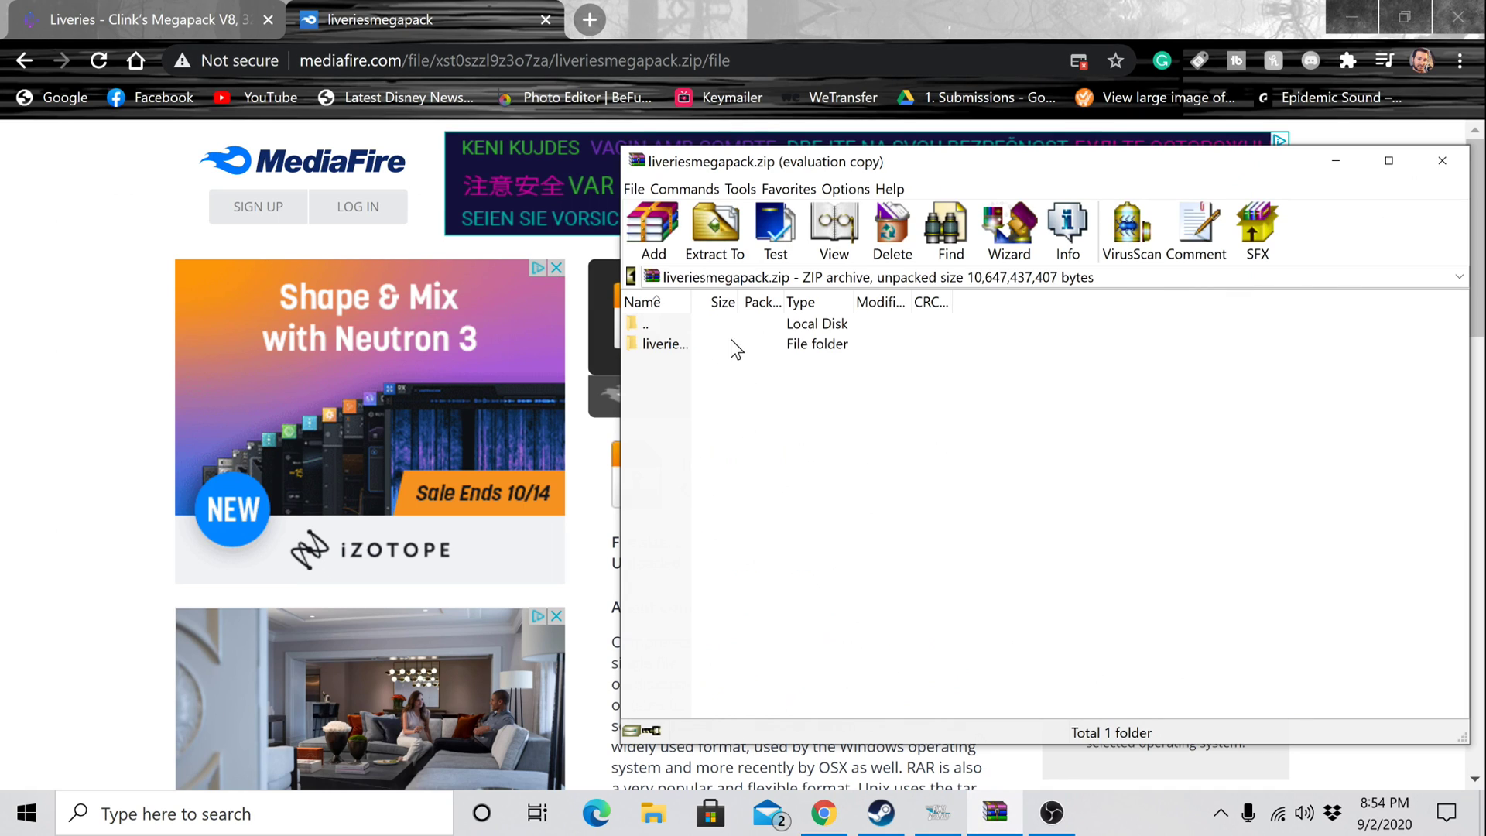
Step: Reopen liveriesmegapack.zip from the Downloads folder, open its liveriesmegapack folder and move the archive window aside
left_click(631, 277)
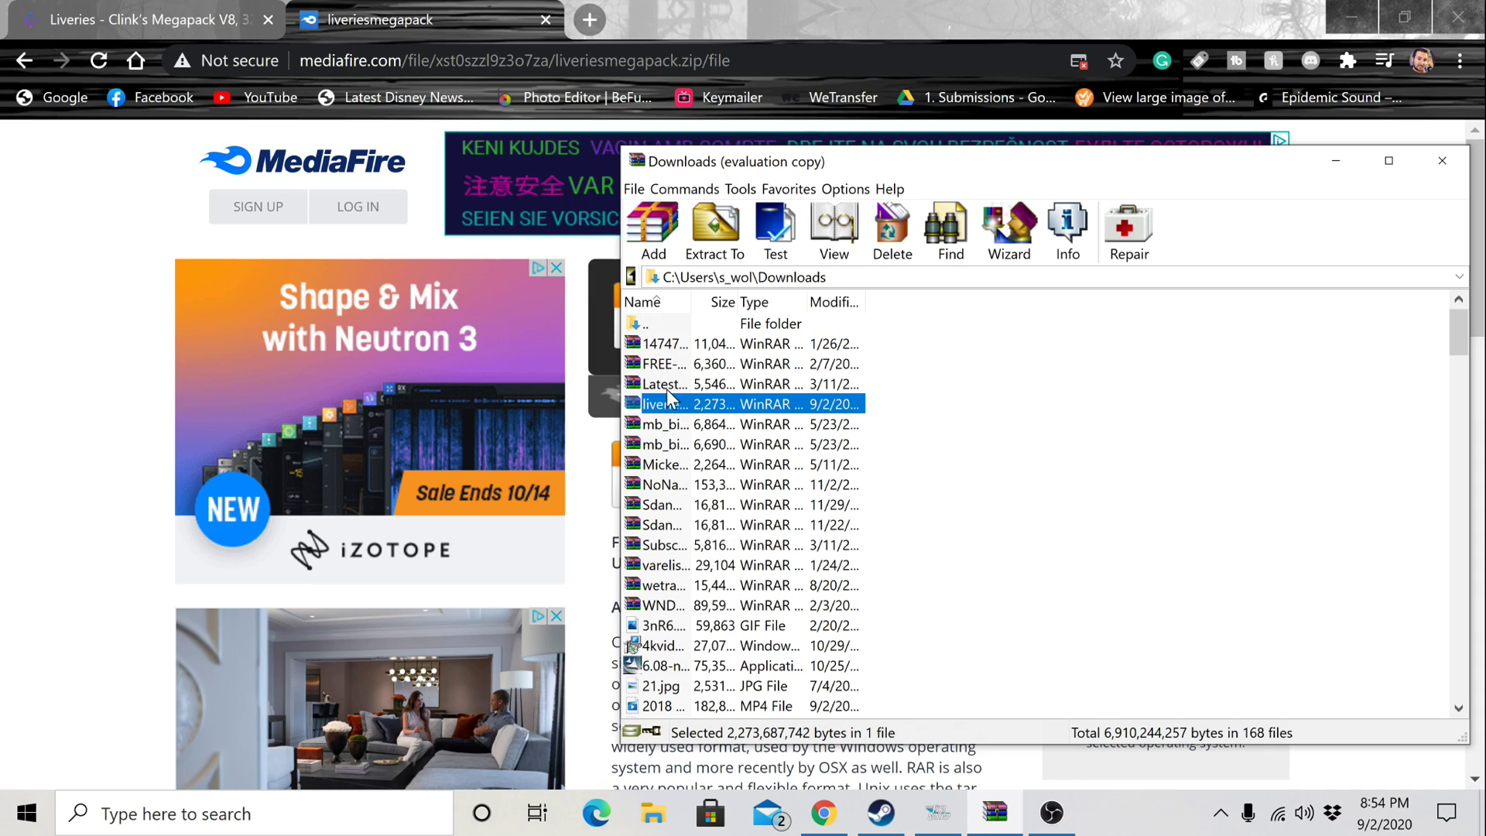
double_click(683, 405)
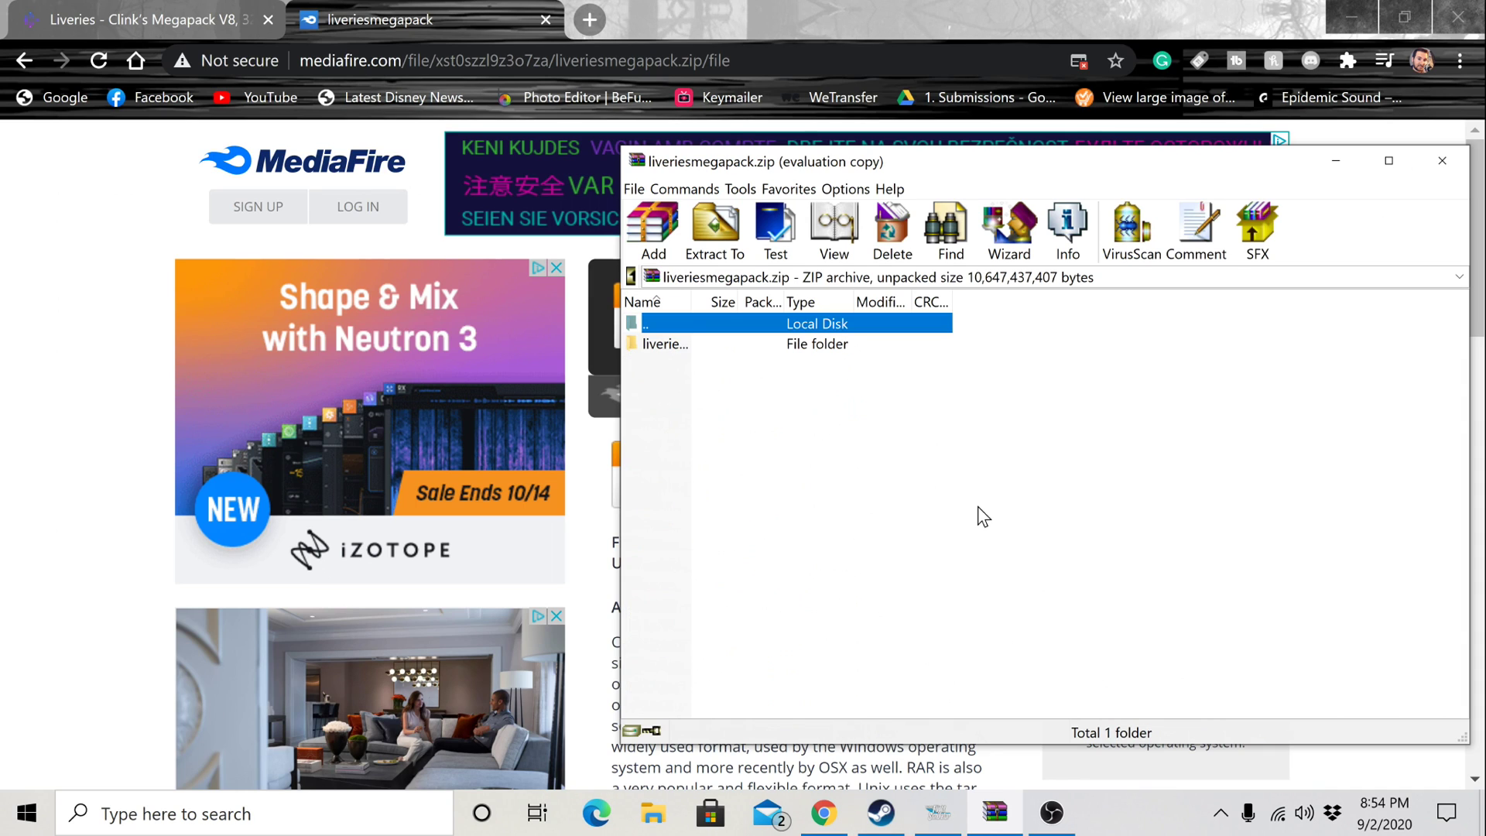
double_click(689, 345)
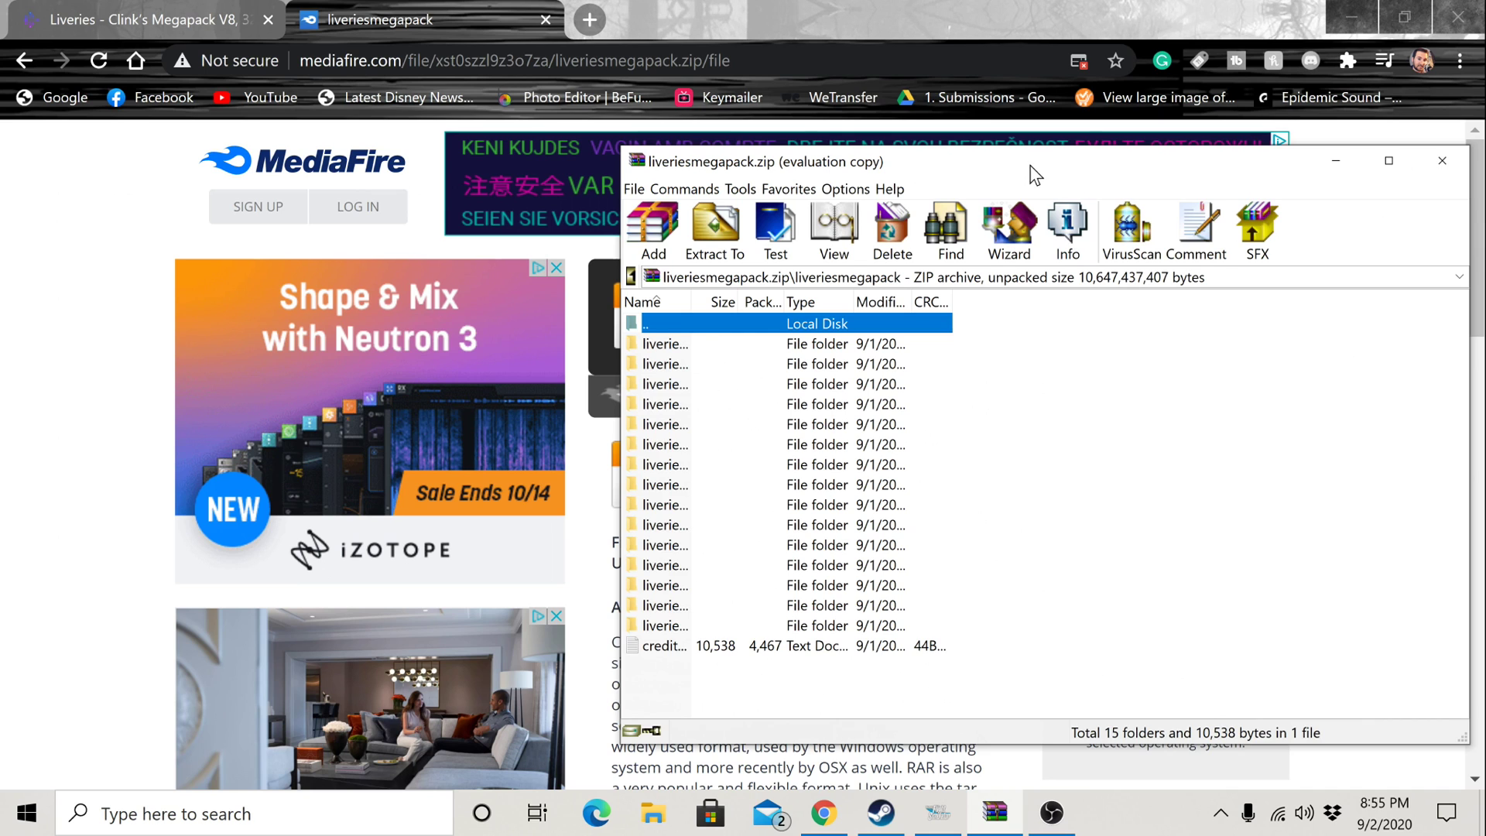
left_click_drag(1036, 162, 1154, 148)
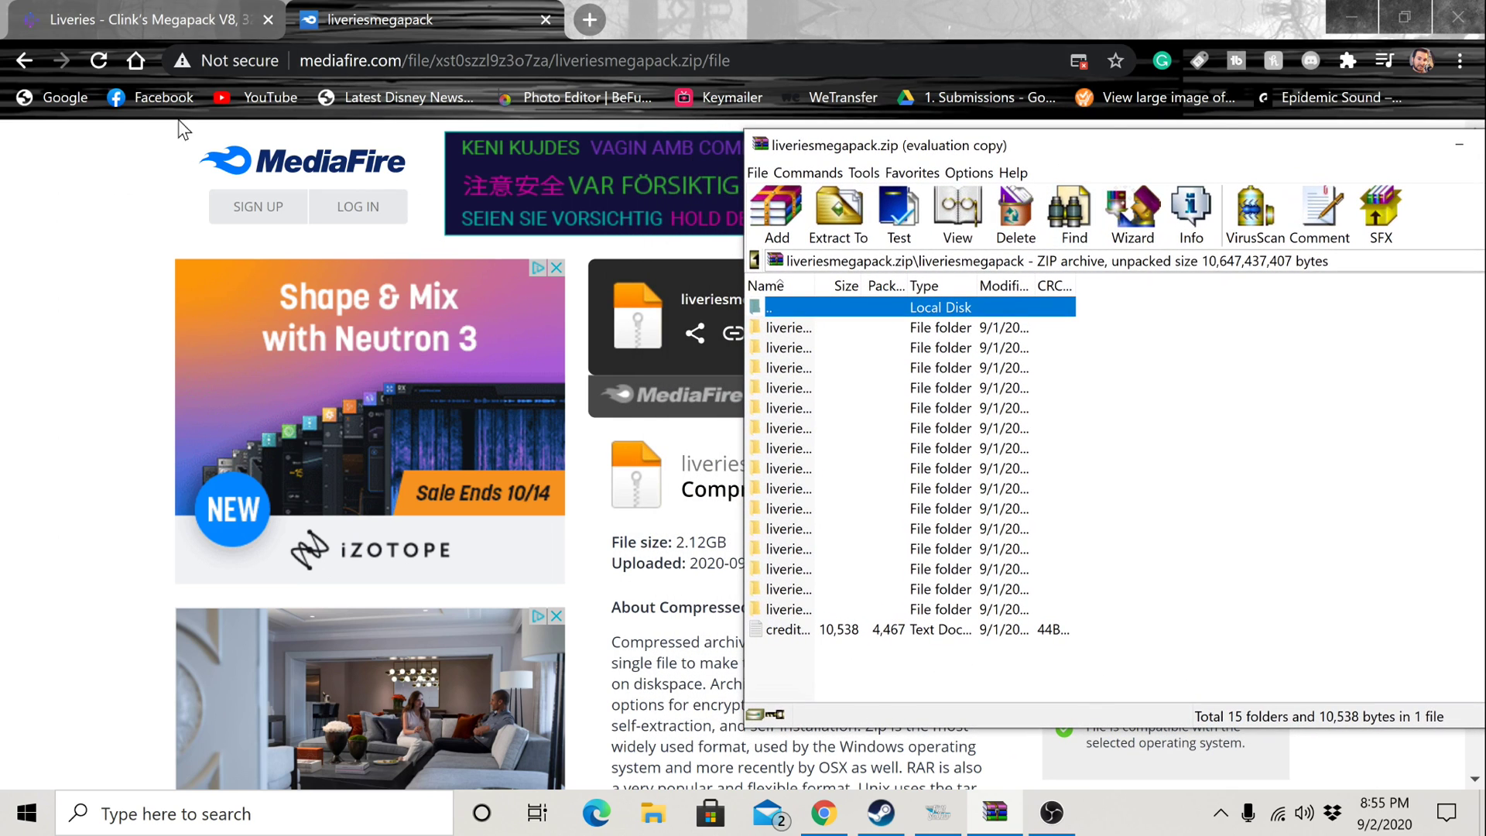
Step: Look through the livery screenshots in the gallery on the Megapack V8 page
left_click(221, 31)
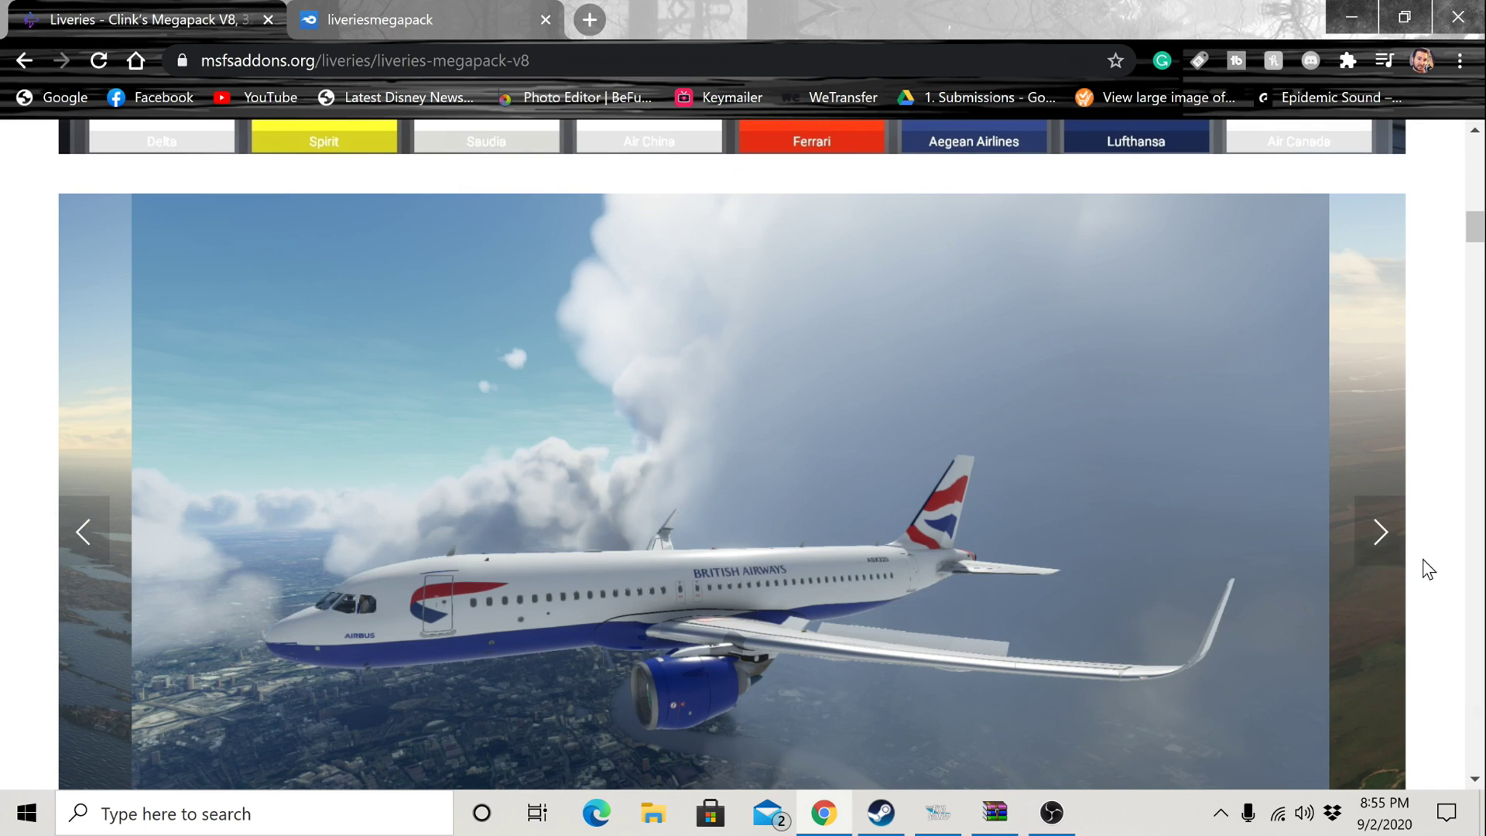
left_click(1385, 551)
left_click(1384, 547)
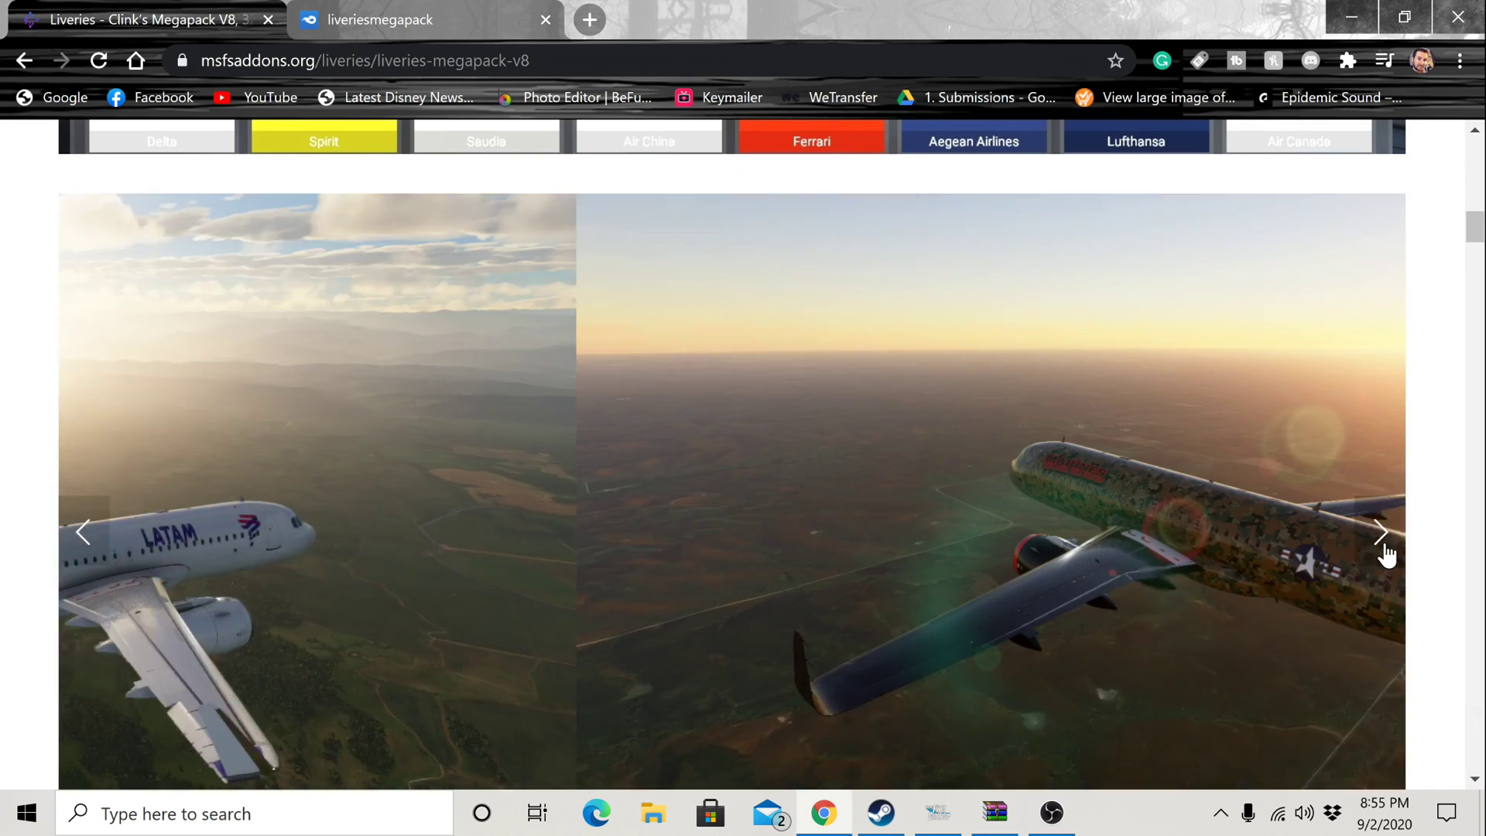
left_click(1384, 551)
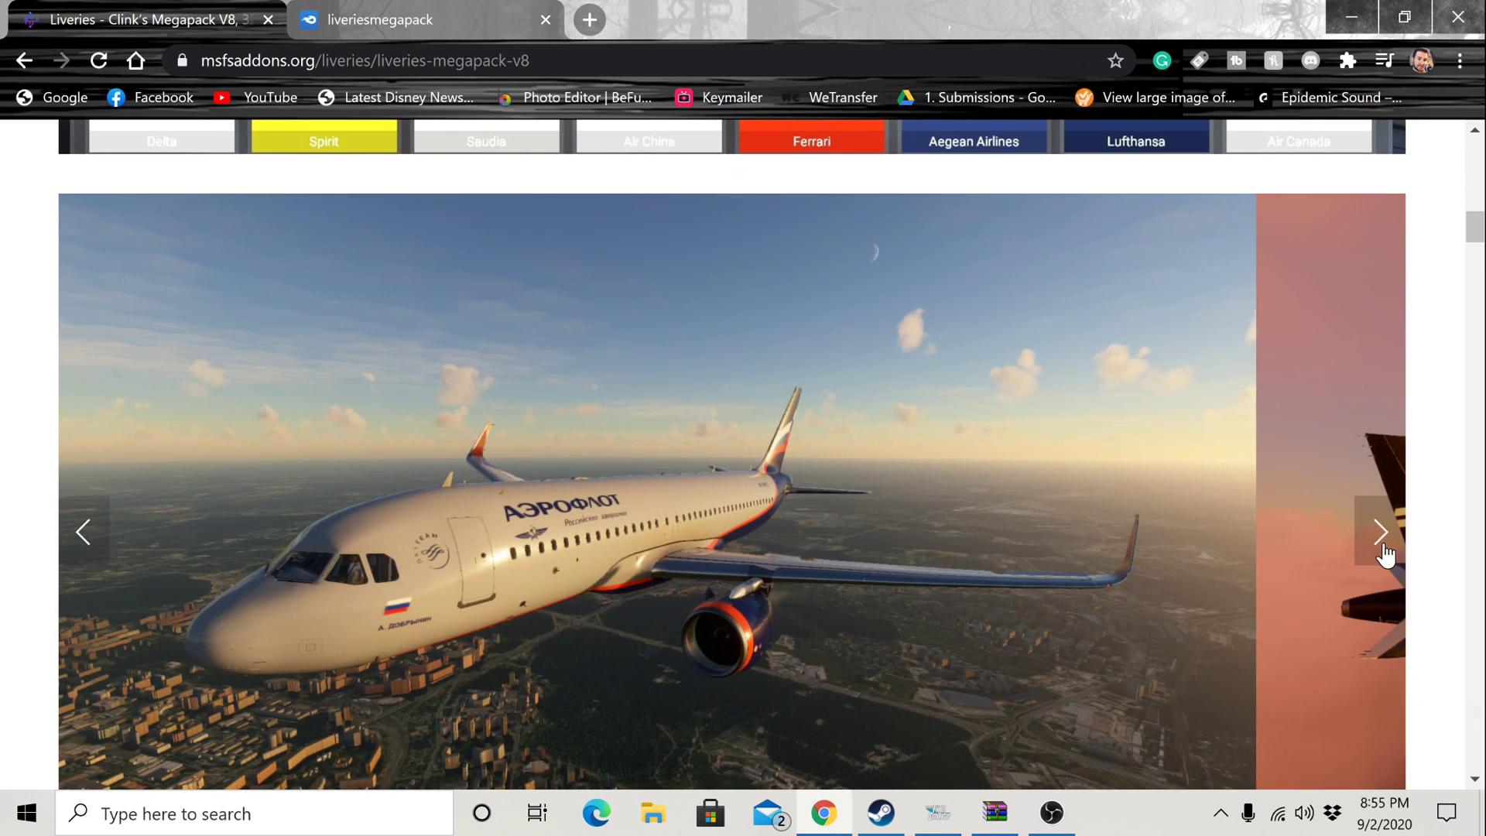
left_click(1385, 551)
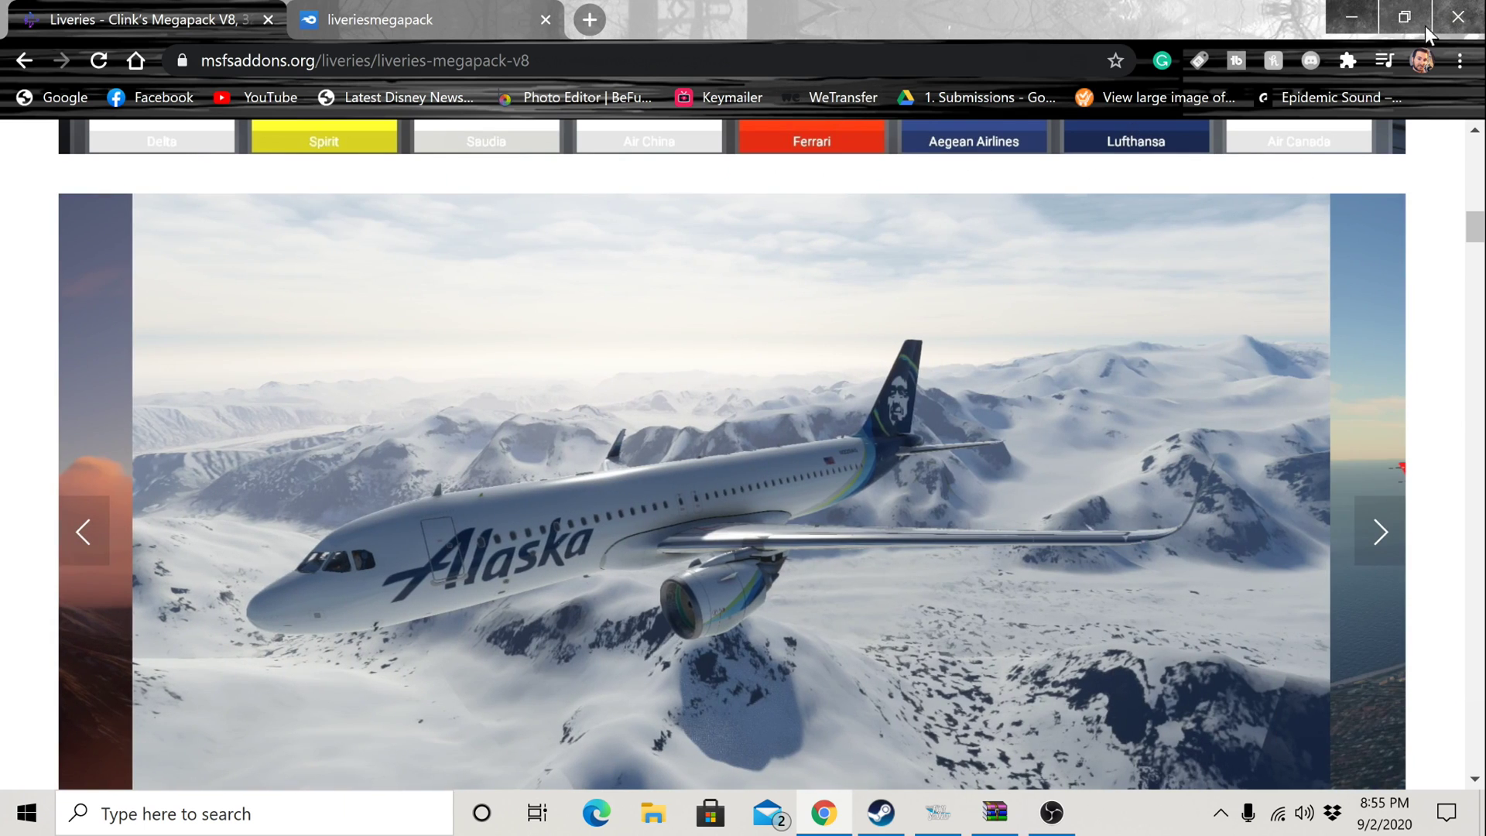
Step: Close the web browser and minimize OBS to uncover Microsoft Flight Simulator behind the archive
left_click(1459, 20)
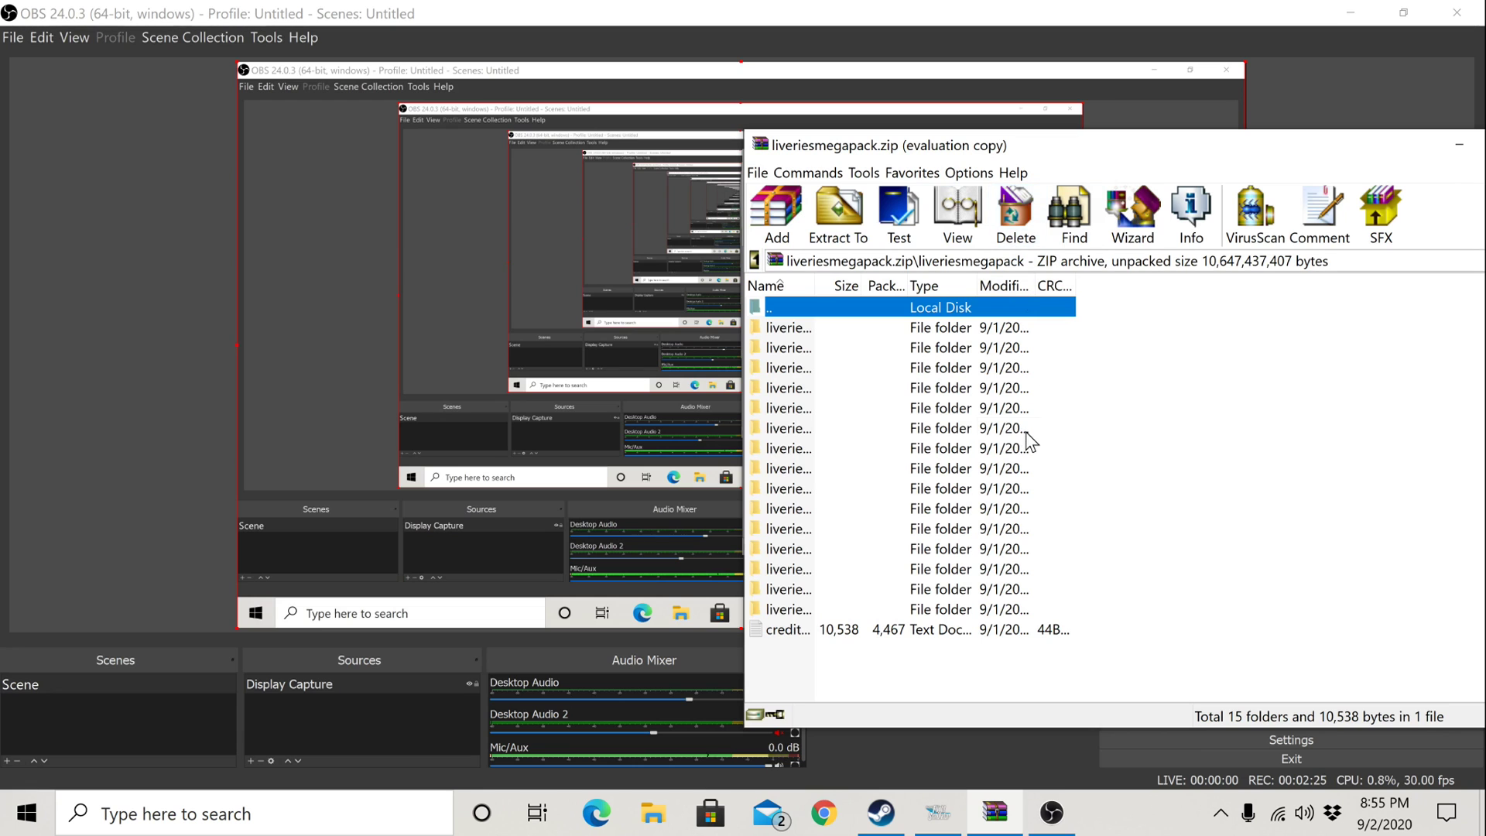
left_click(1339, 19)
left_click(1350, 13)
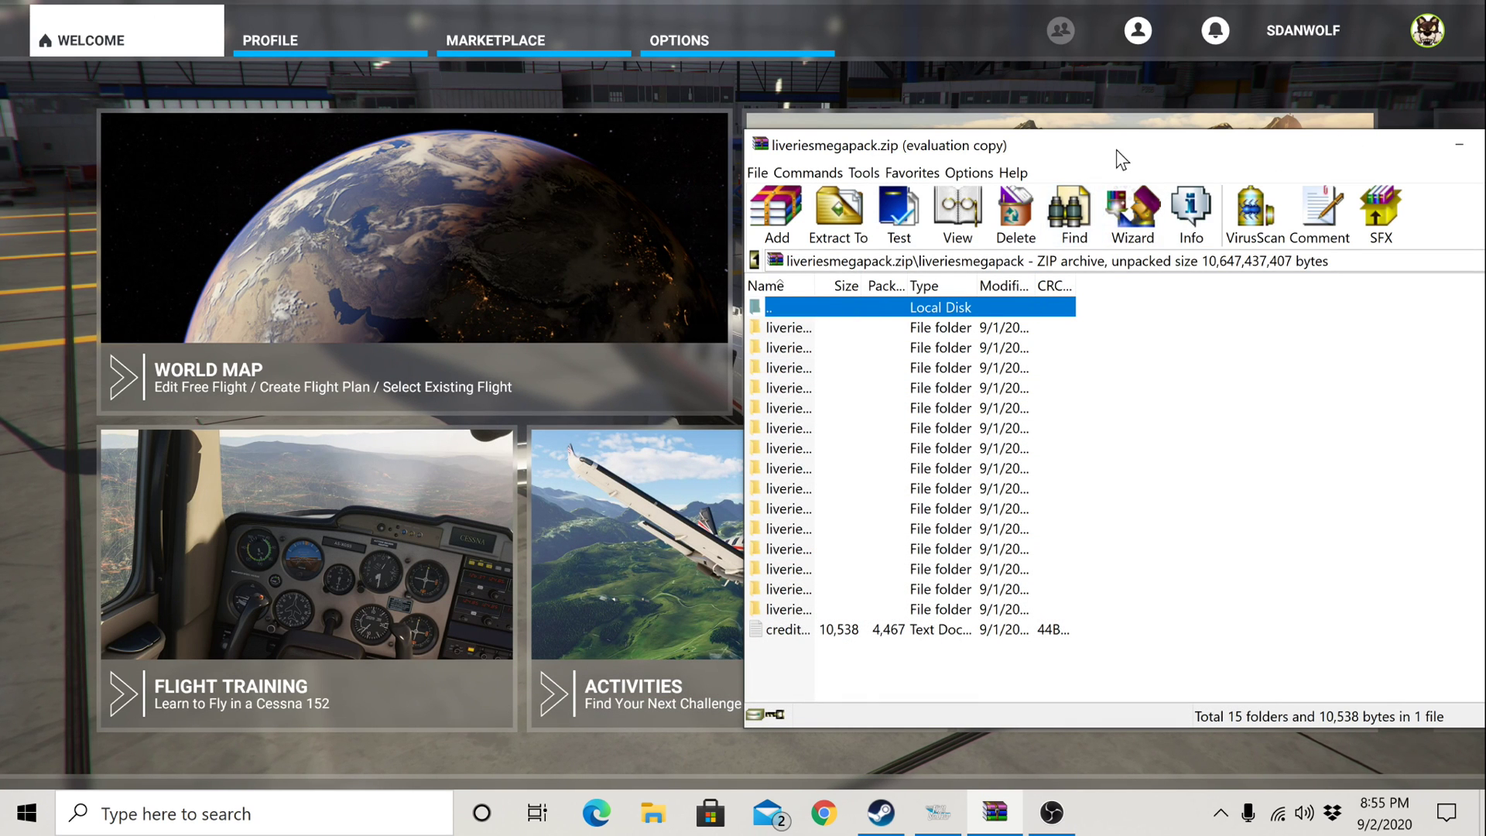
Step: Find %appdata% with Windows search and open the Roaming folder in File Explorer
left_click(654, 822)
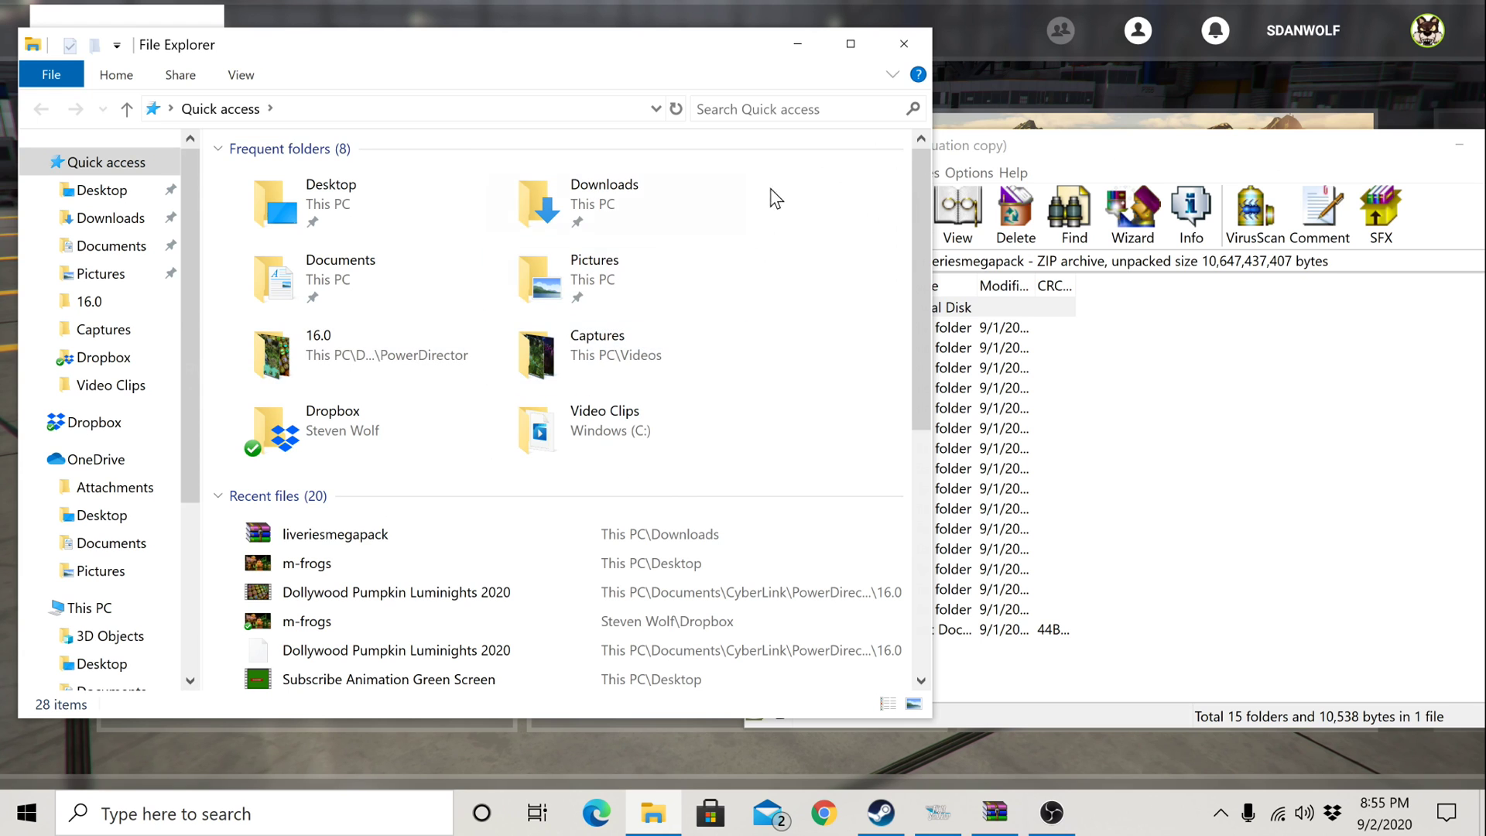
left_click(904, 44)
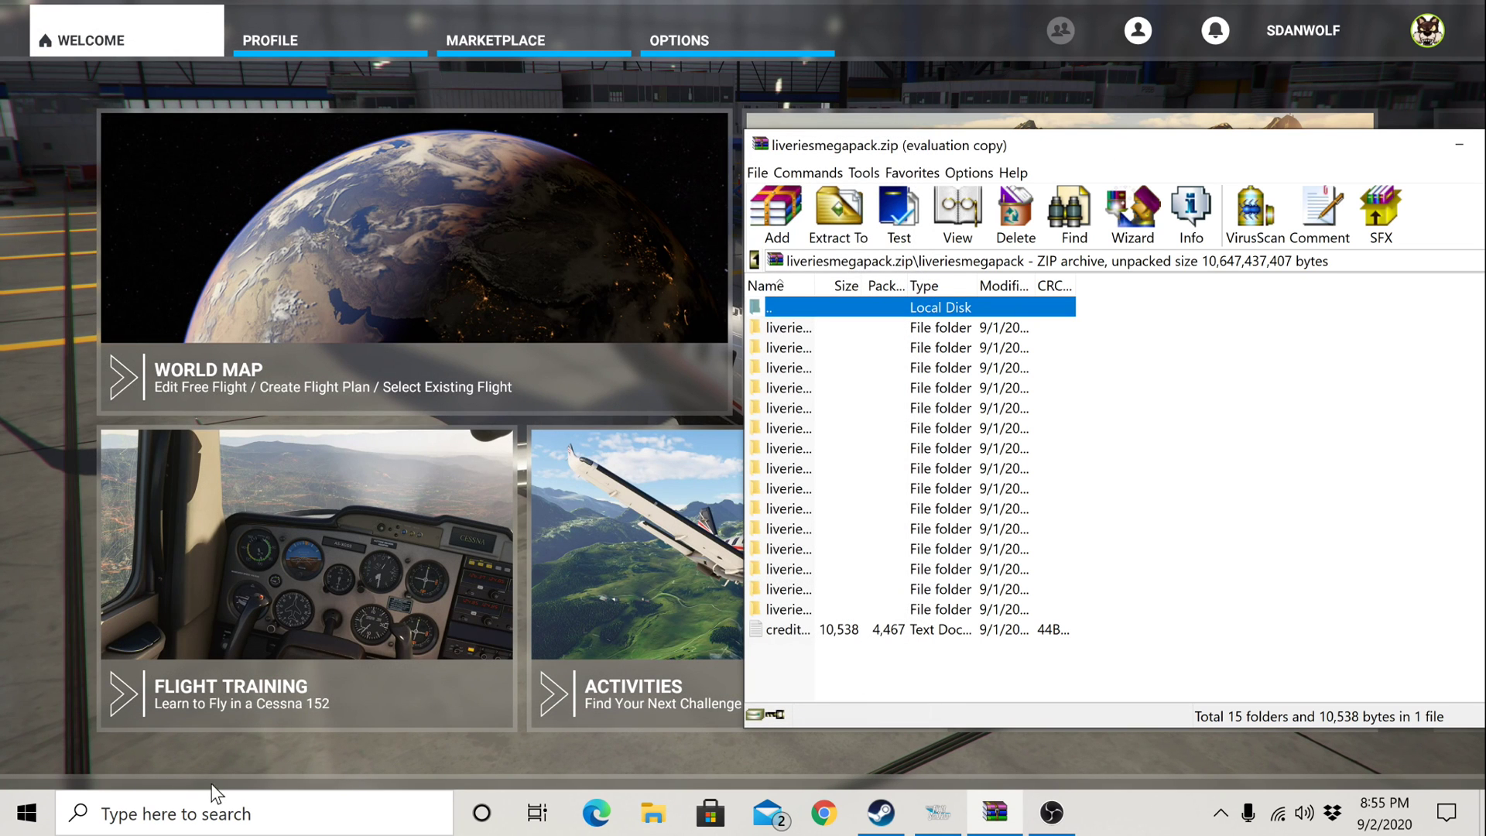
left_click(190, 821)
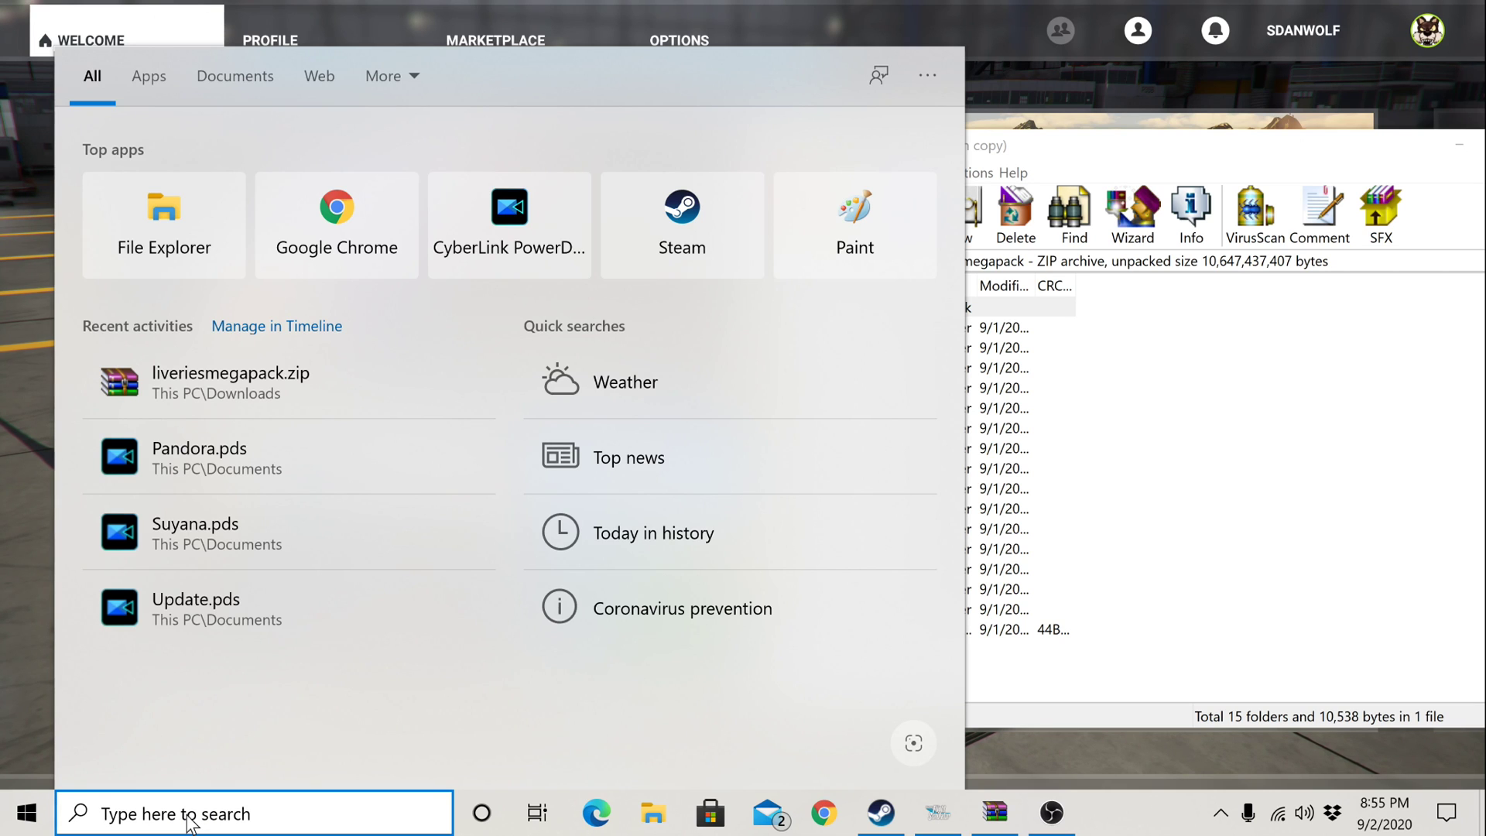
type("%")
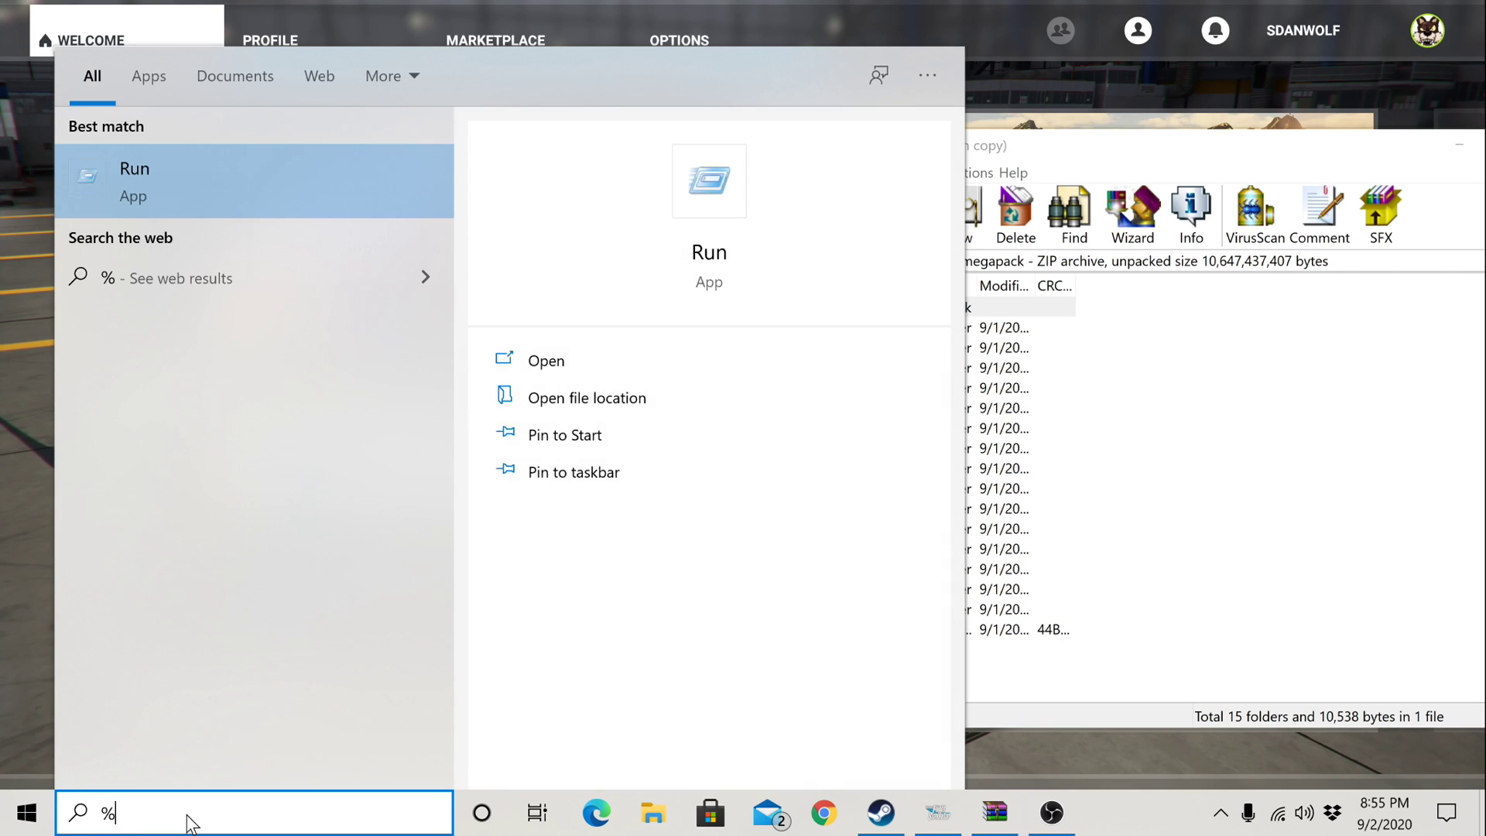
type("appdata")
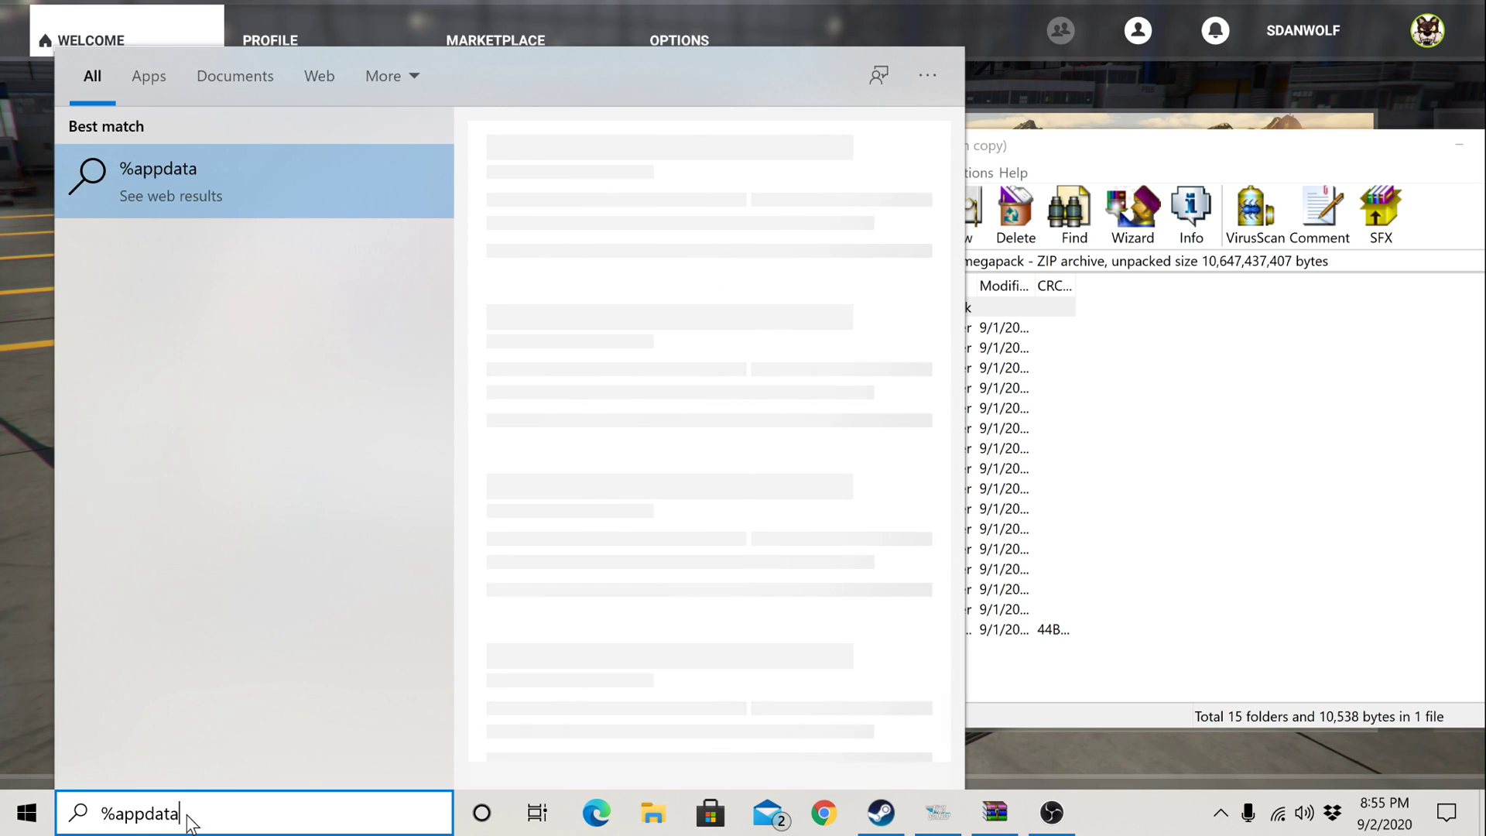
type("%")
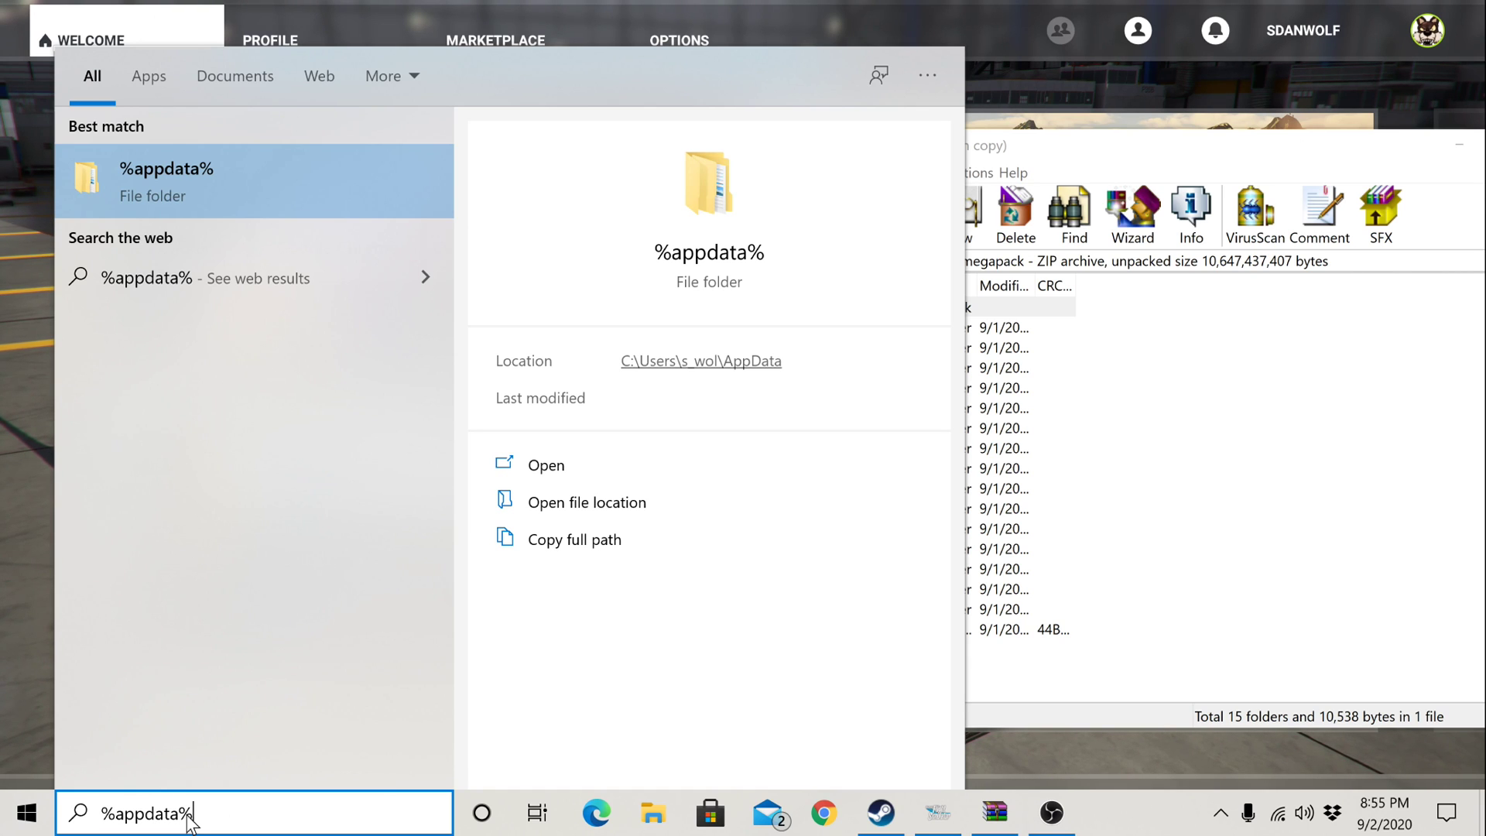
key("Return")
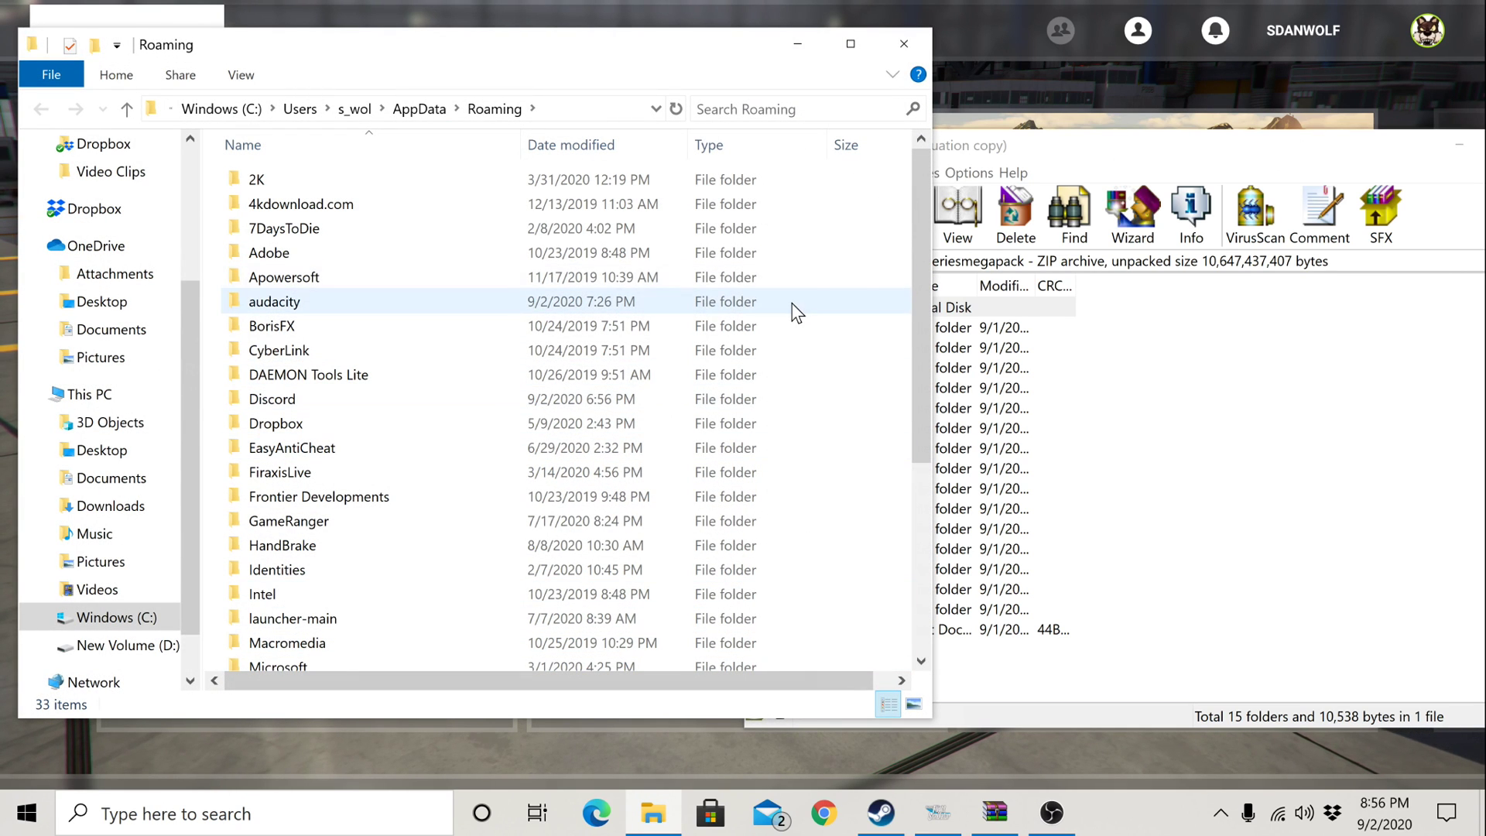
Step: Open Microsoft Flight Simulator > Packages > Community and place the folder window beside the liveries archive
left_click_drag(921, 211, 913, 342)
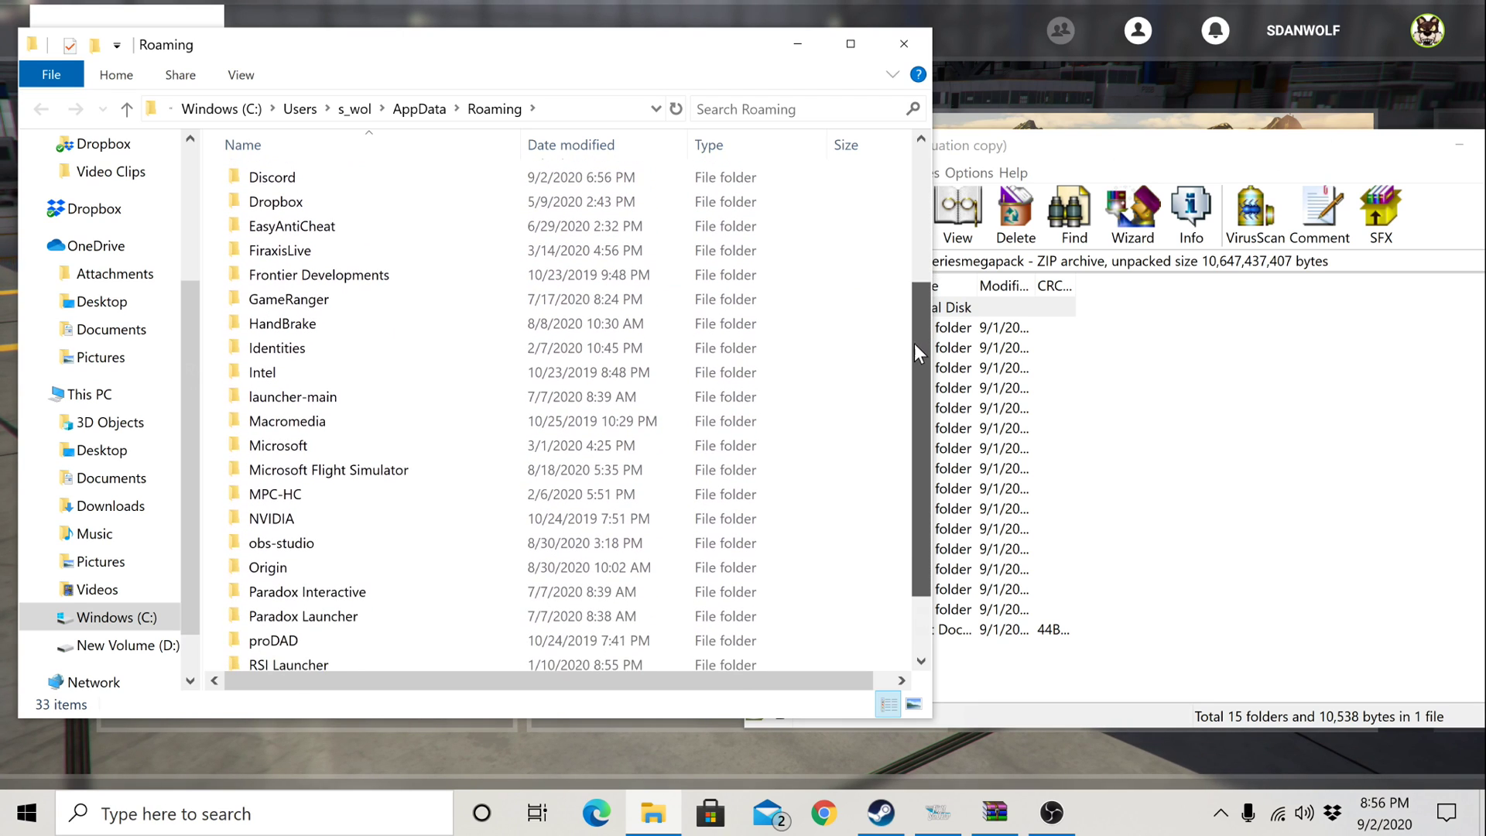
double_click(332, 471)
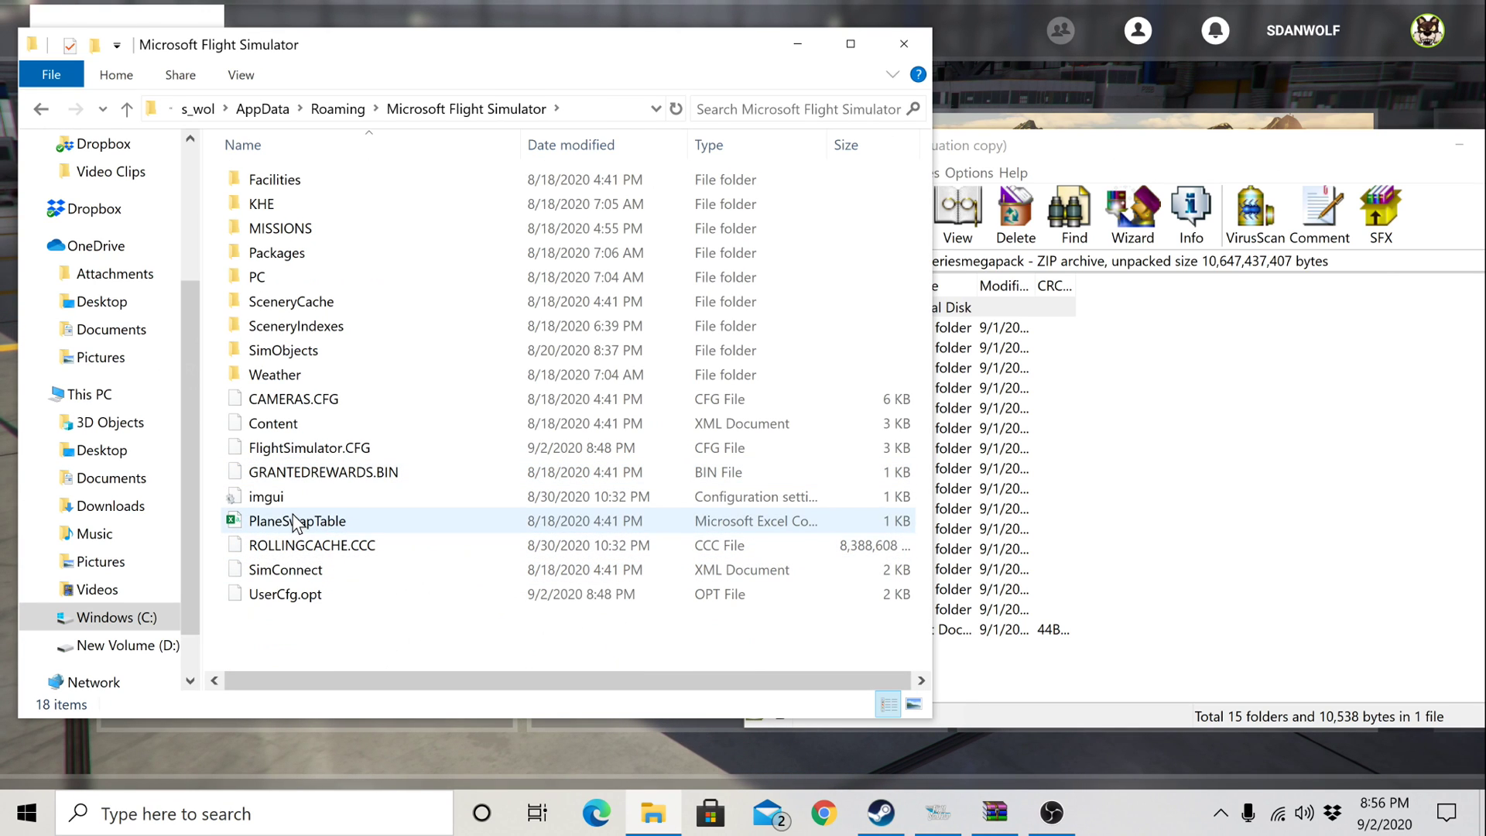
double_click(285, 254)
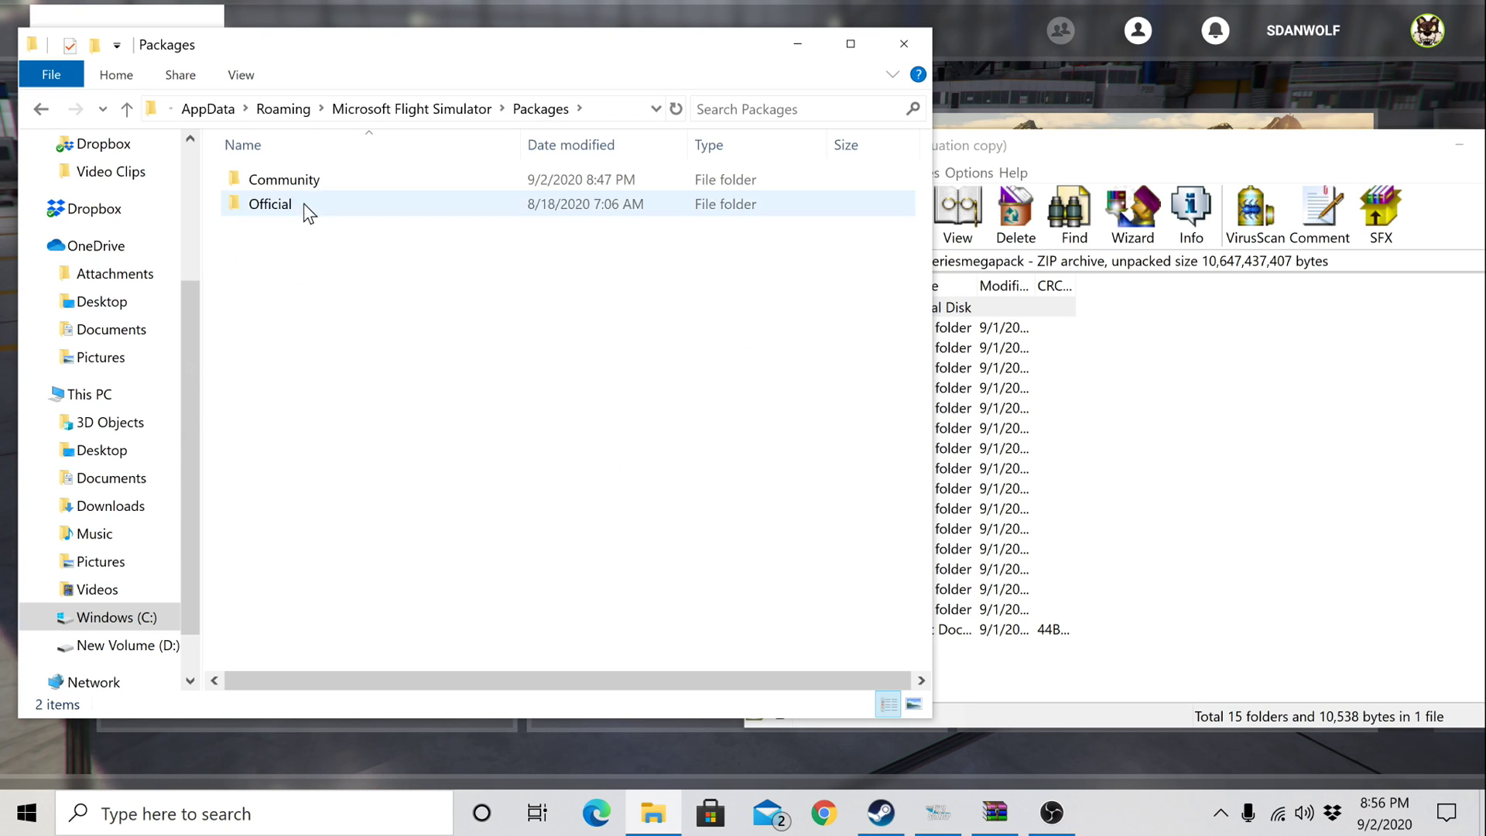
mouse_move(309, 184)
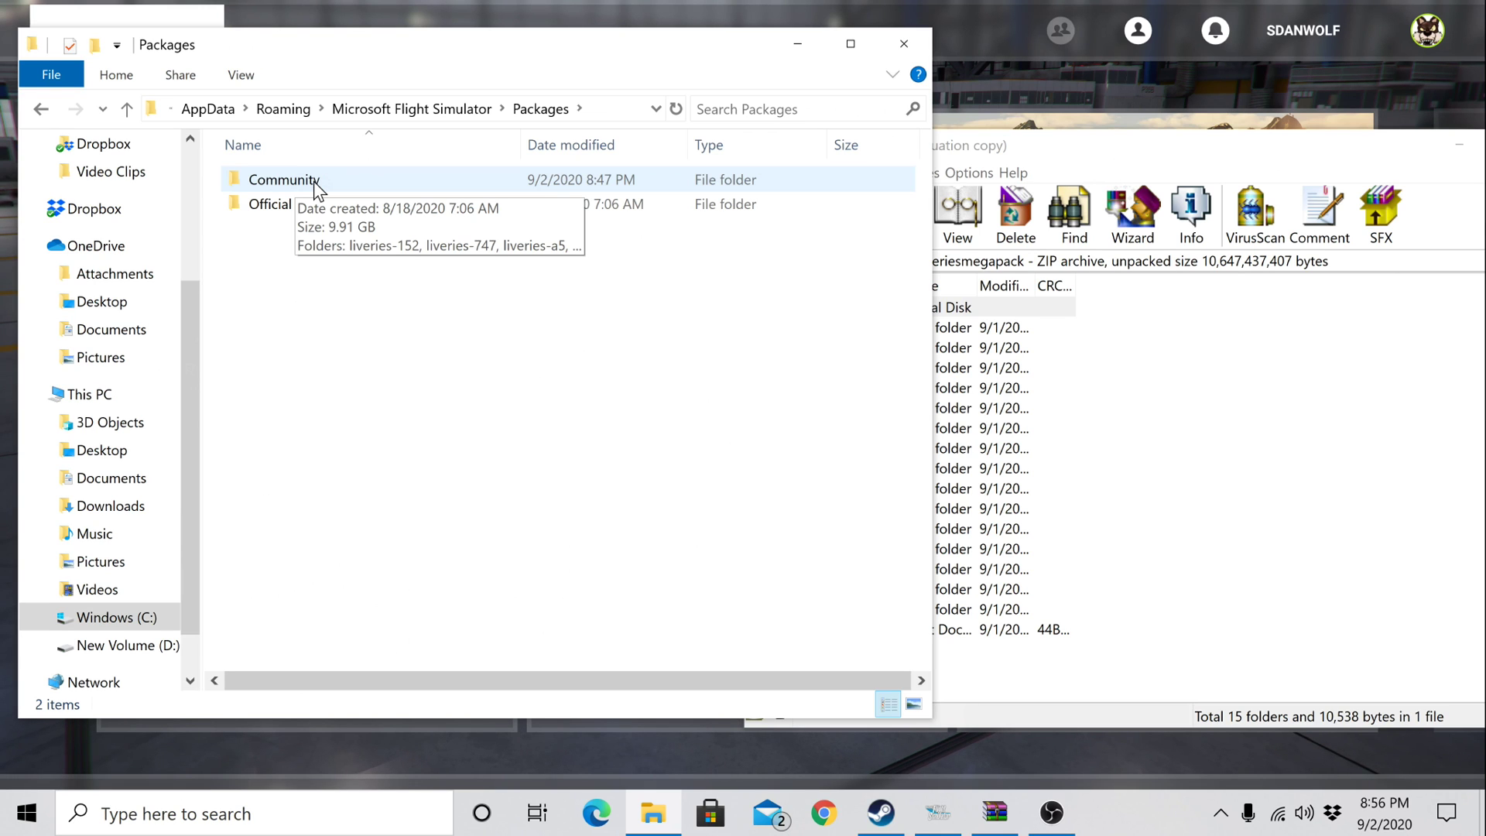
double_click(313, 181)
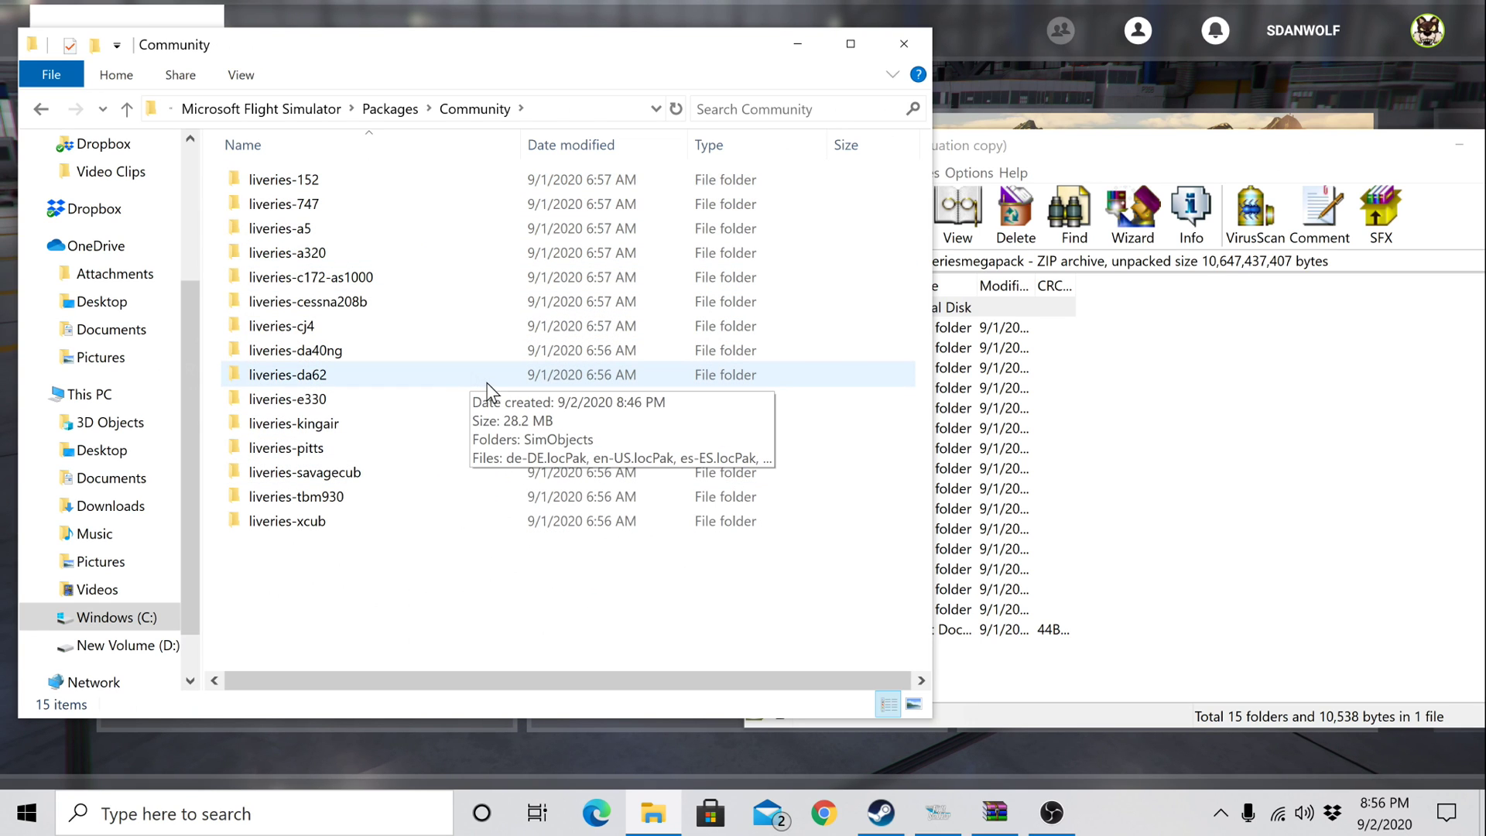
left_click_drag(741, 53, 546, 99)
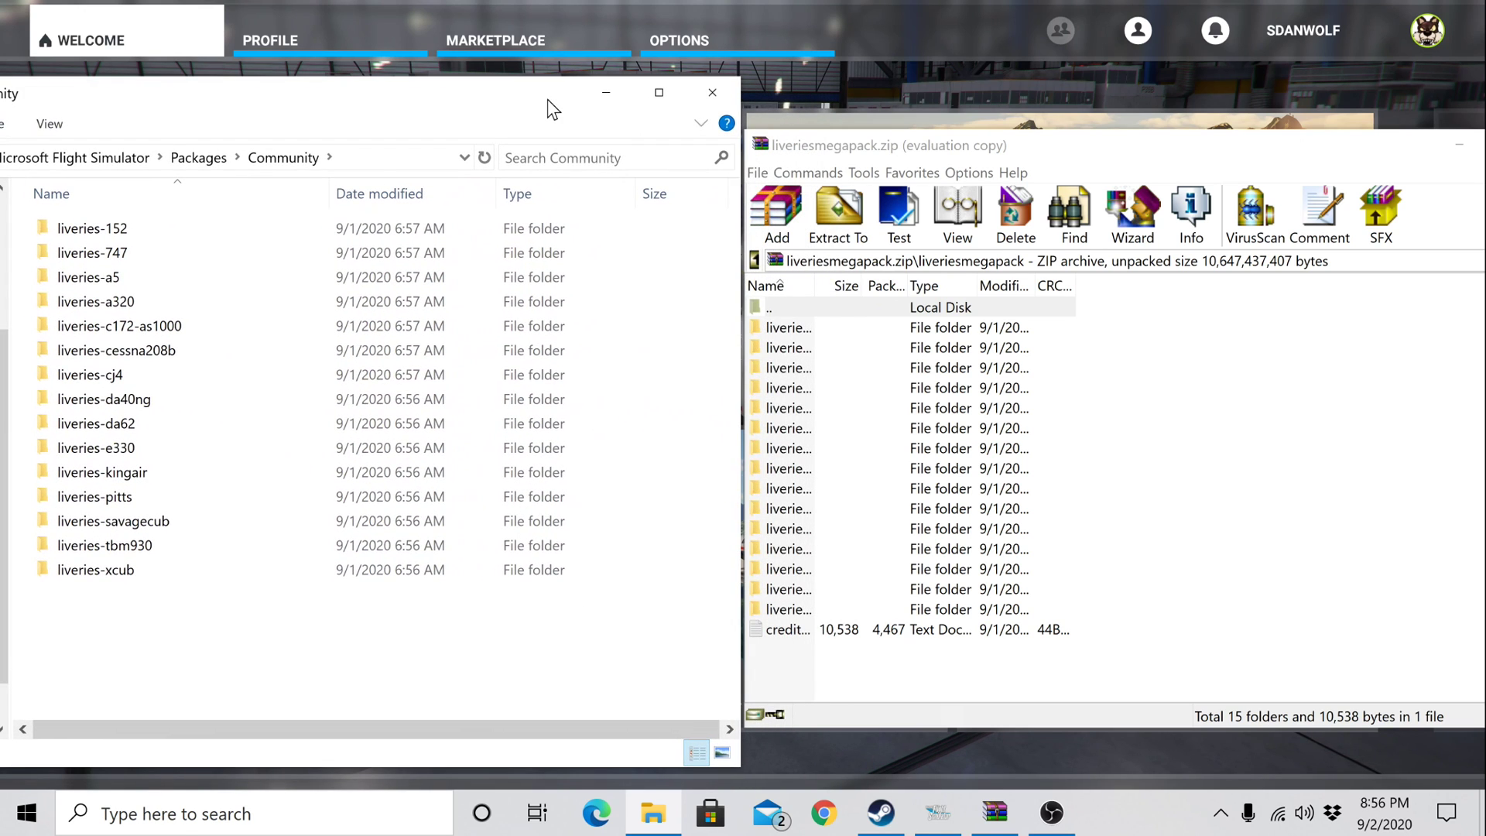
Step: Try to copy all fifteen livery folders from the archive into the Community folder
left_click(1310, 326)
left_click_drag(1130, 394, 921, 482)
left_click(1362, 336)
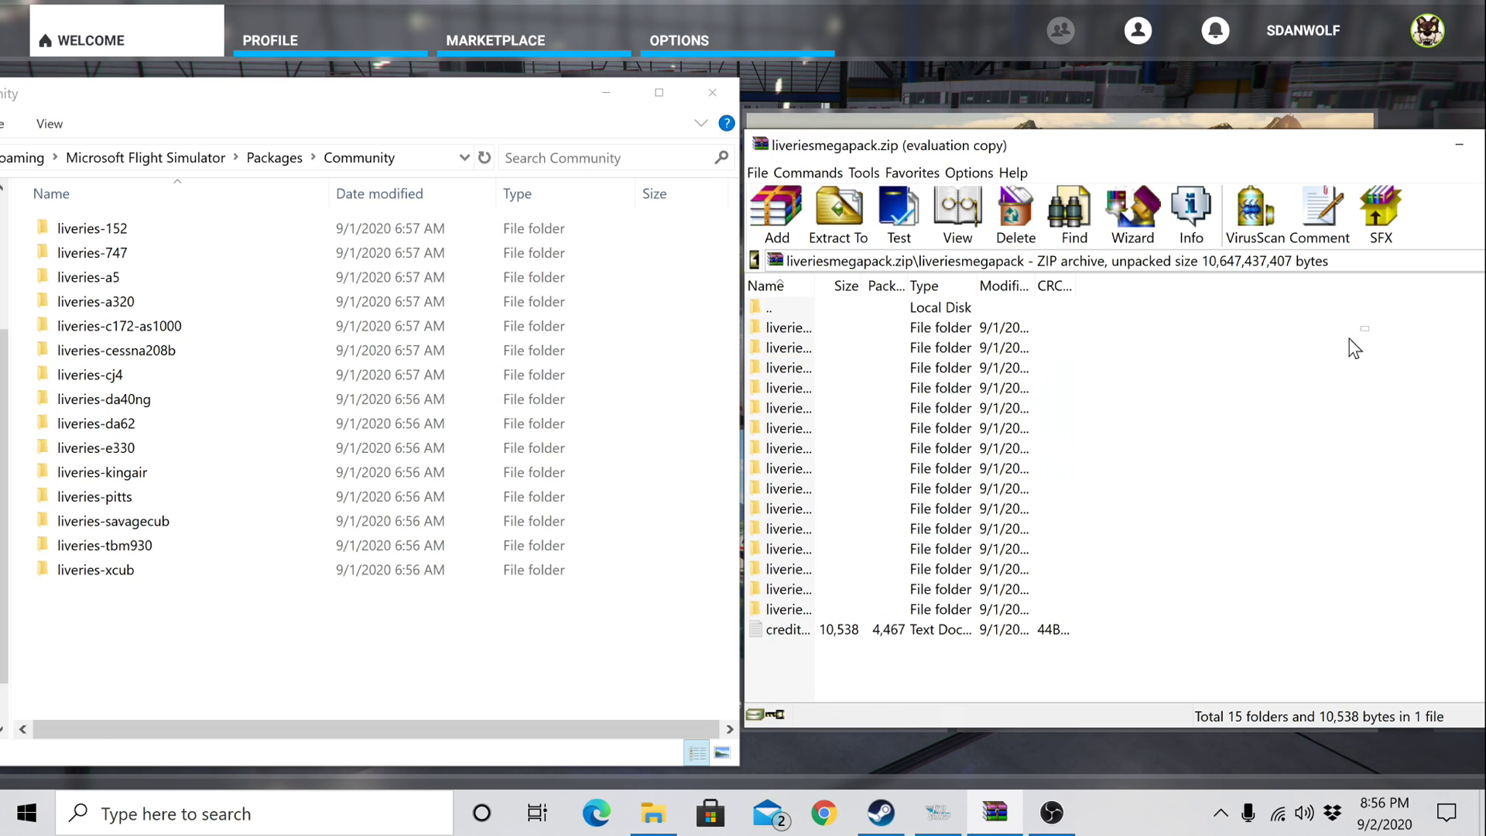
left_click_drag(1349, 338, 891, 598)
left_click_drag(858, 393, 555, 411)
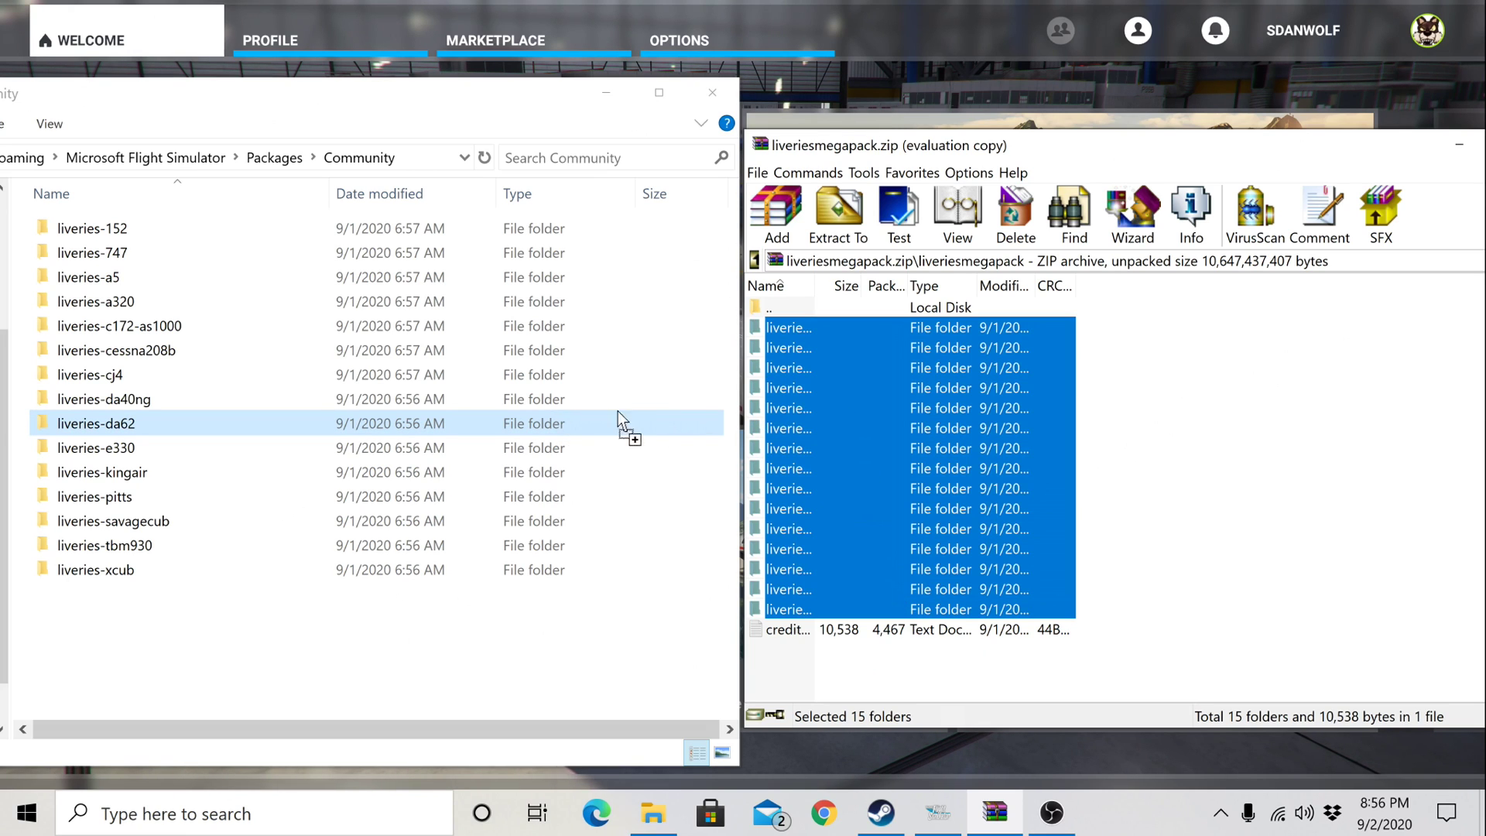
left_click_drag(675, 410, 959, 430)
left_click(1238, 463)
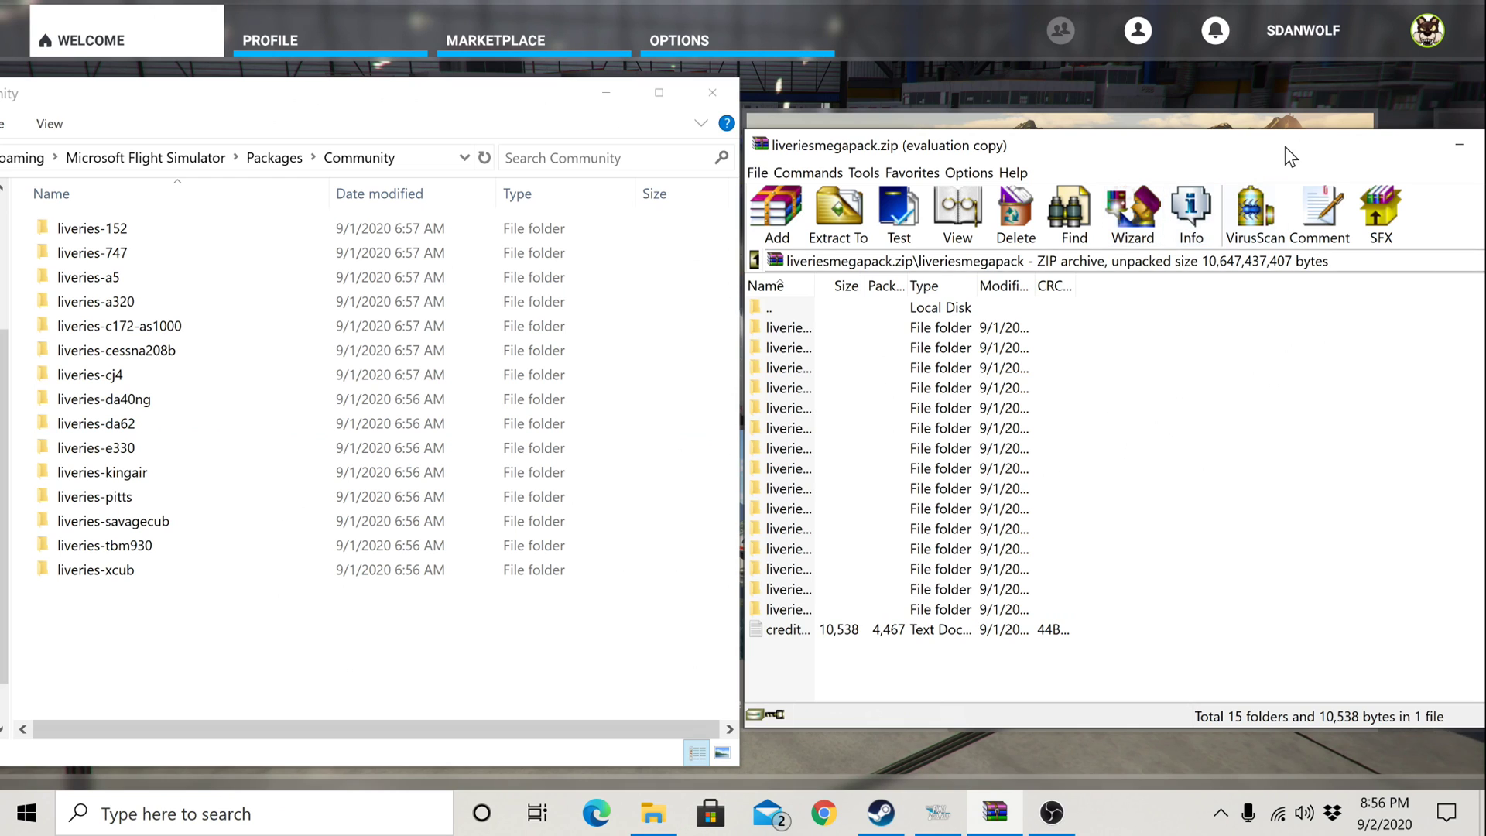
Step: Close the liveries archive and the Community folder window to return to Microsoft Flight Simulator
left_click_drag(1285, 147, 1093, 160)
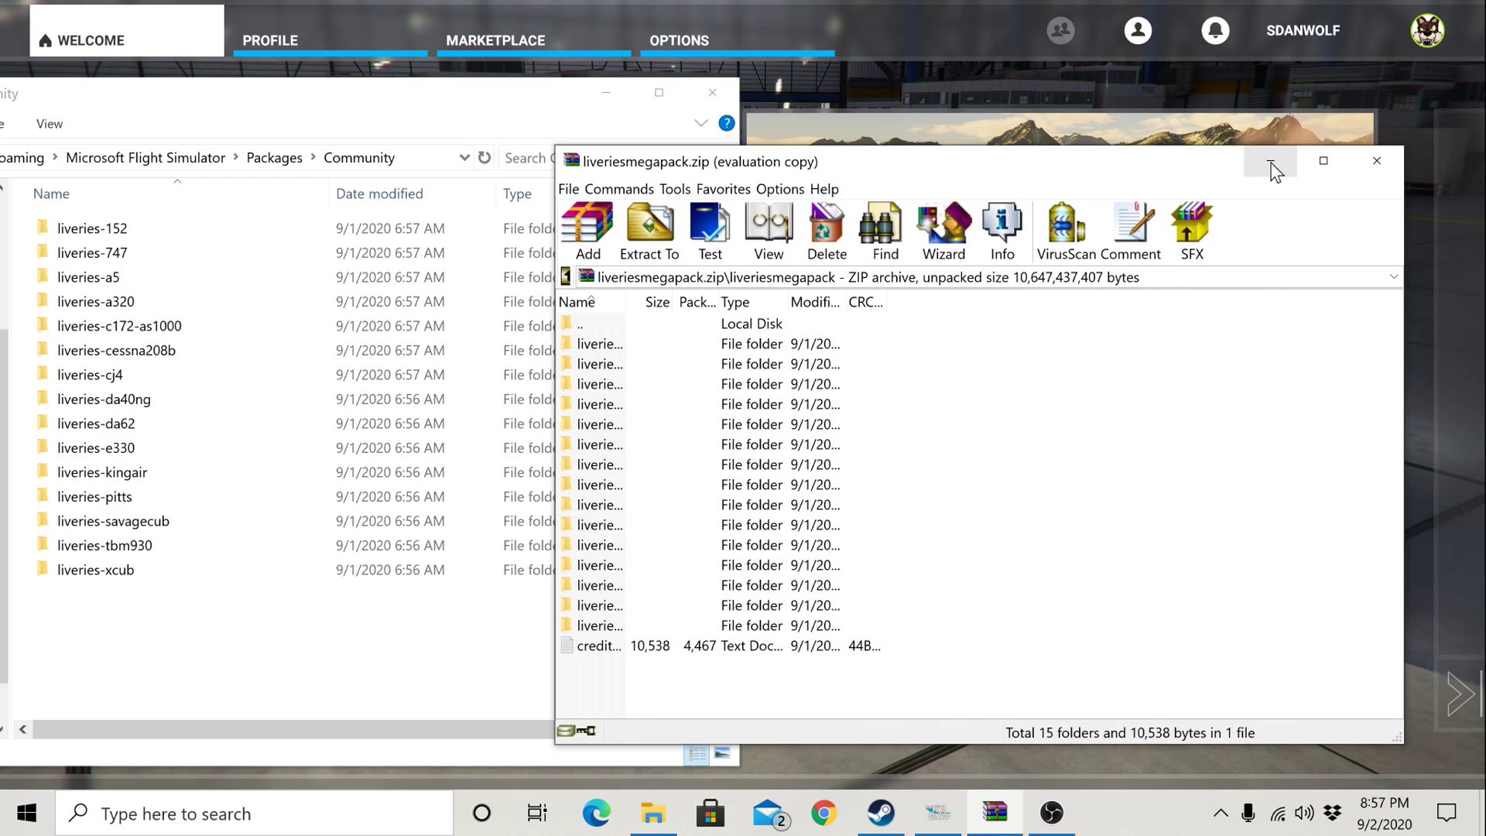
left_click(1380, 165)
left_click(710, 95)
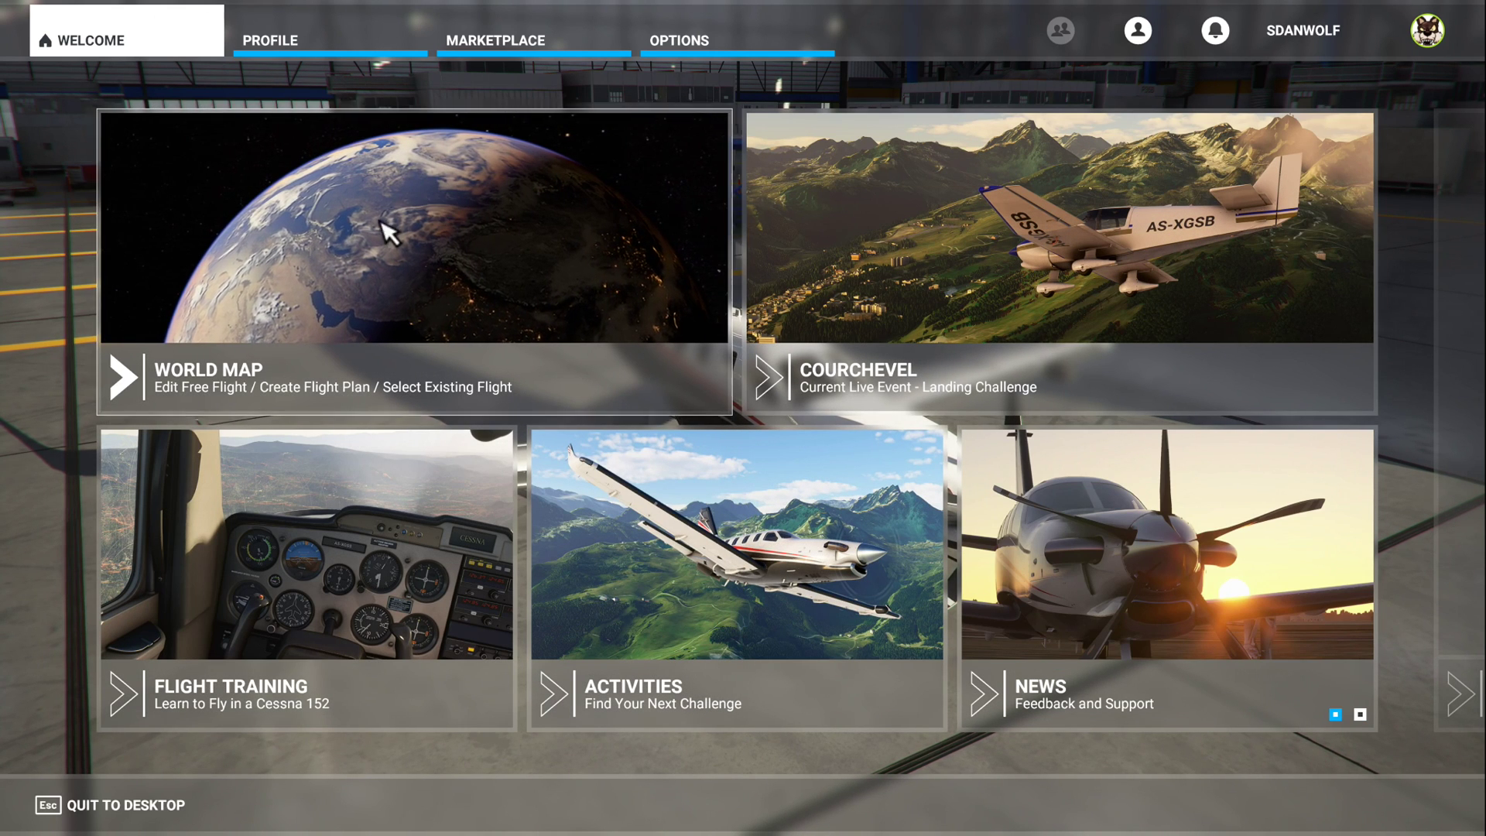
Step: Open the World Map and check the aircraft selection and the Daher TBM 930's liveries
left_click(219, 239)
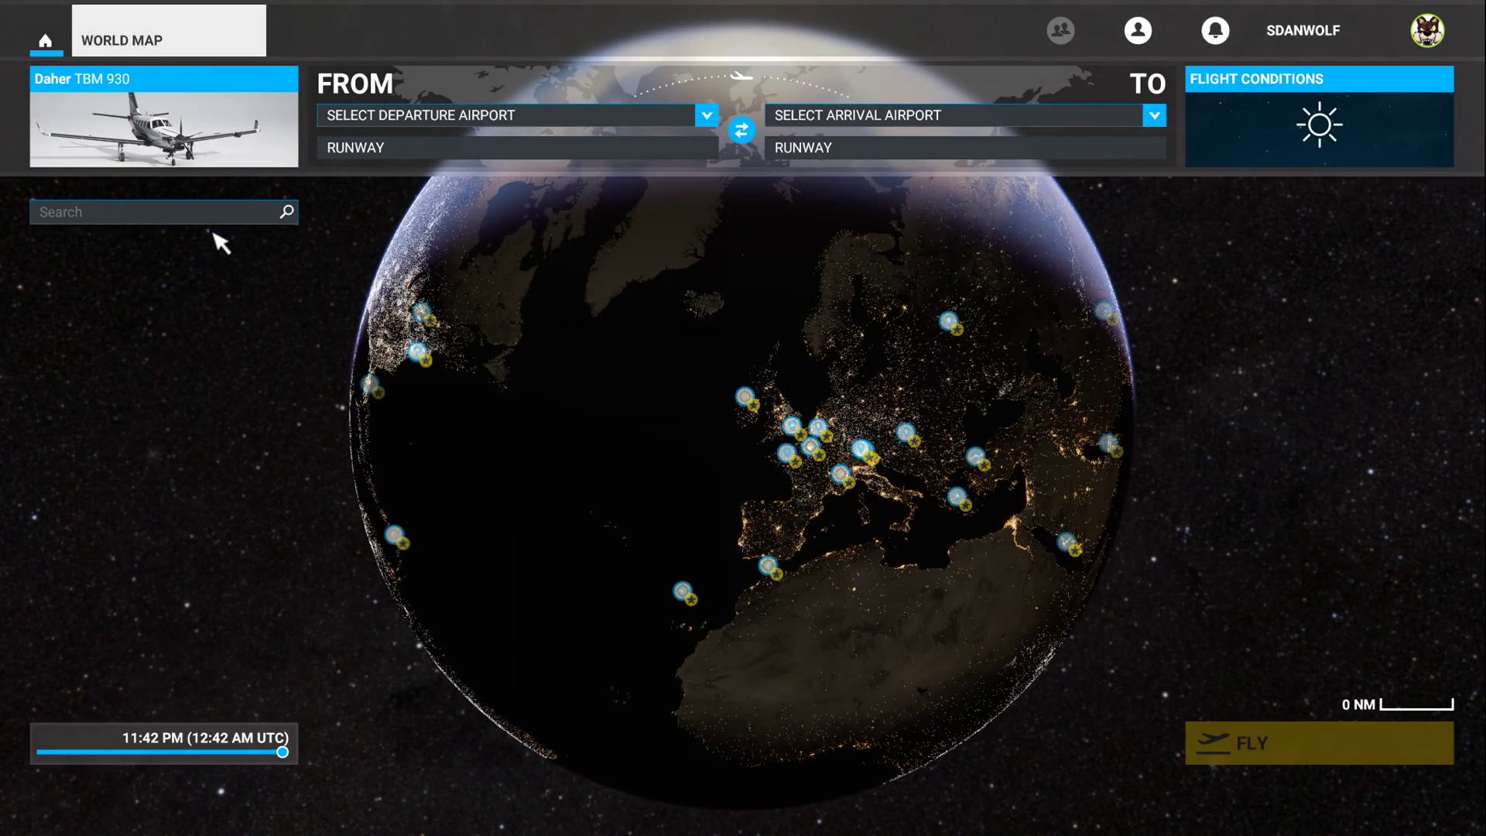
left_click(157, 125)
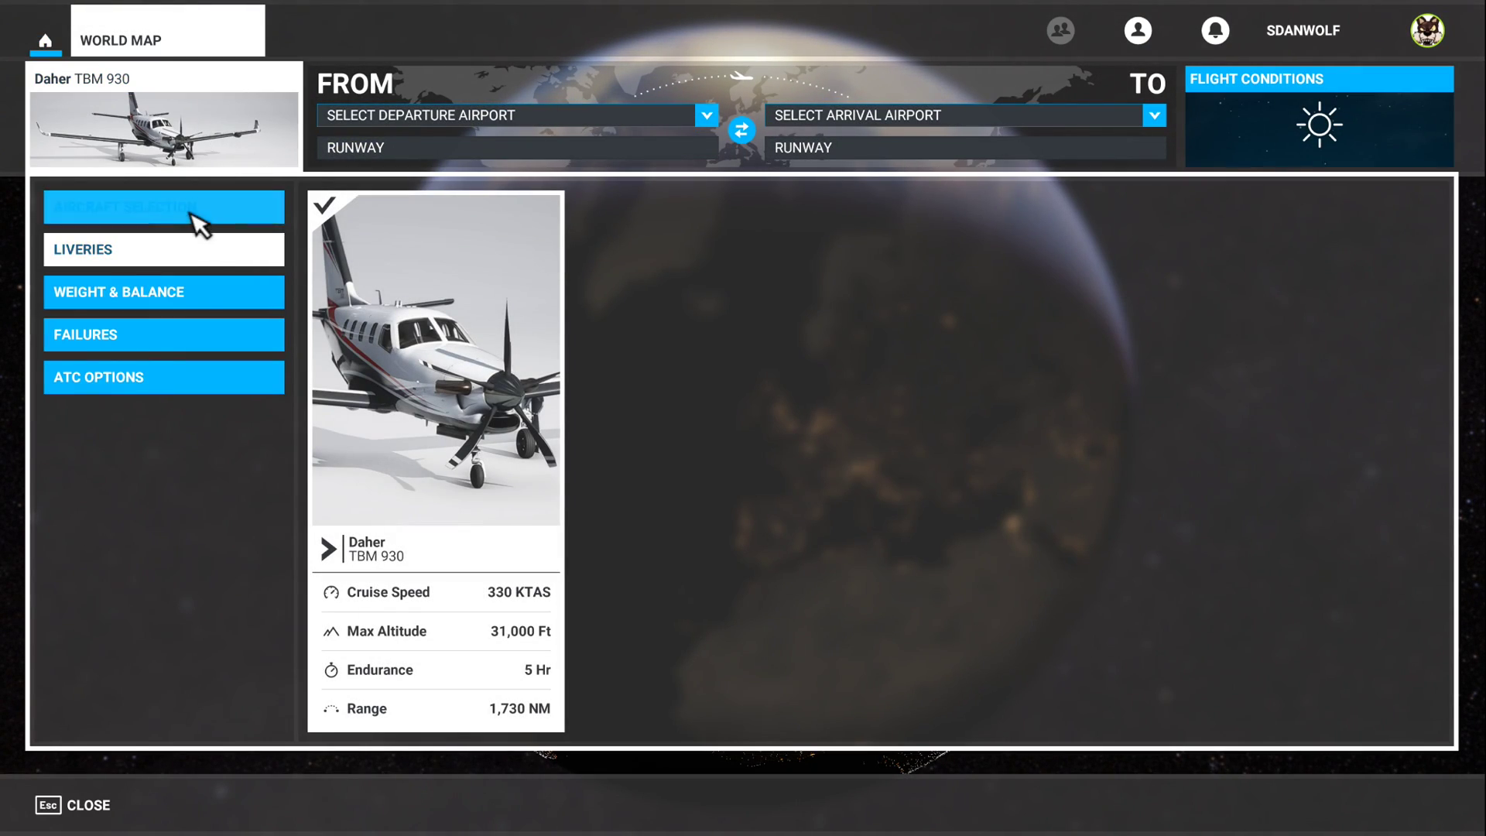
left_click(197, 217)
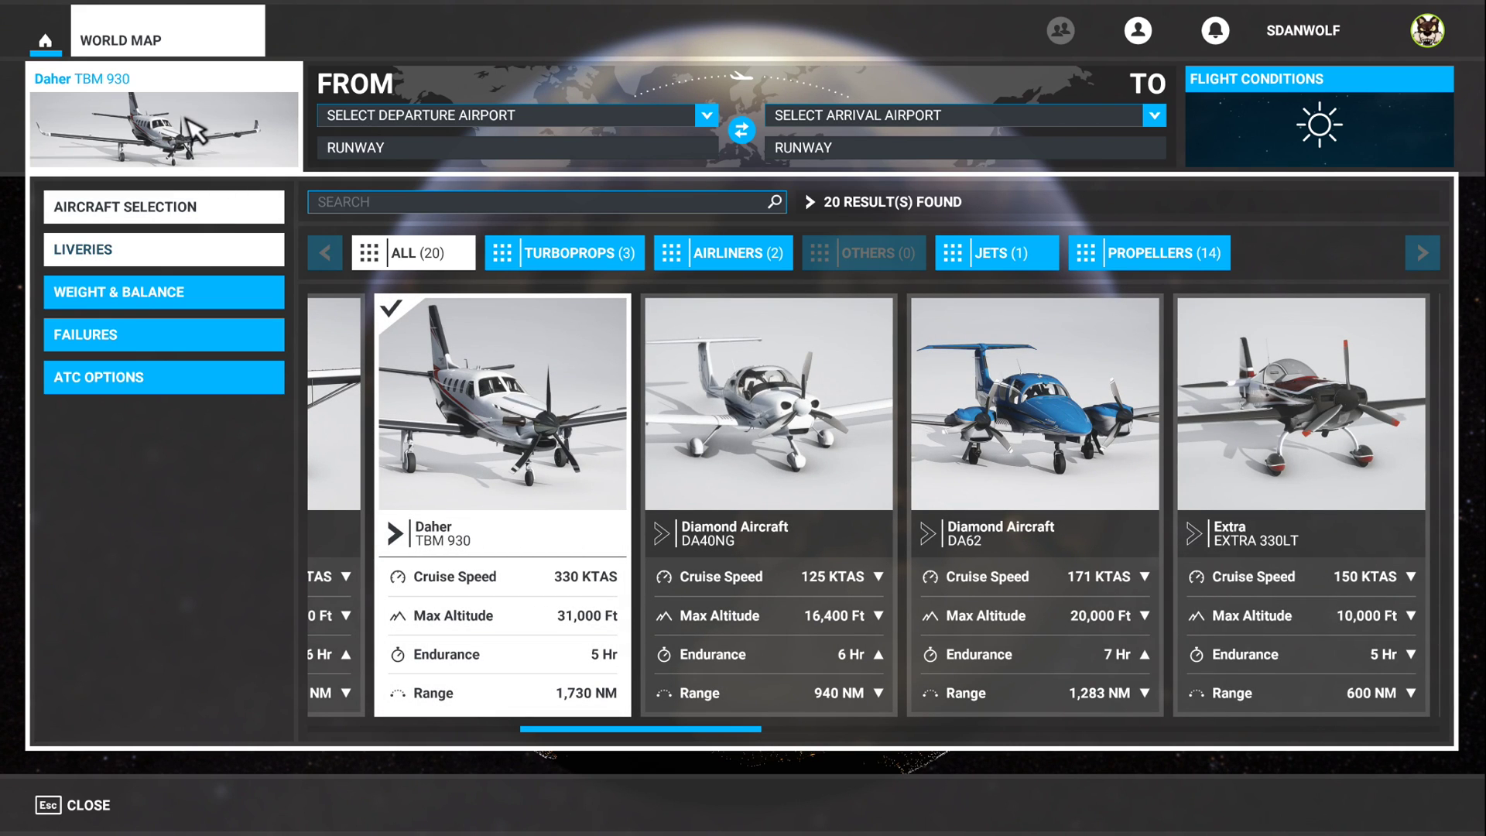
left_click(168, 252)
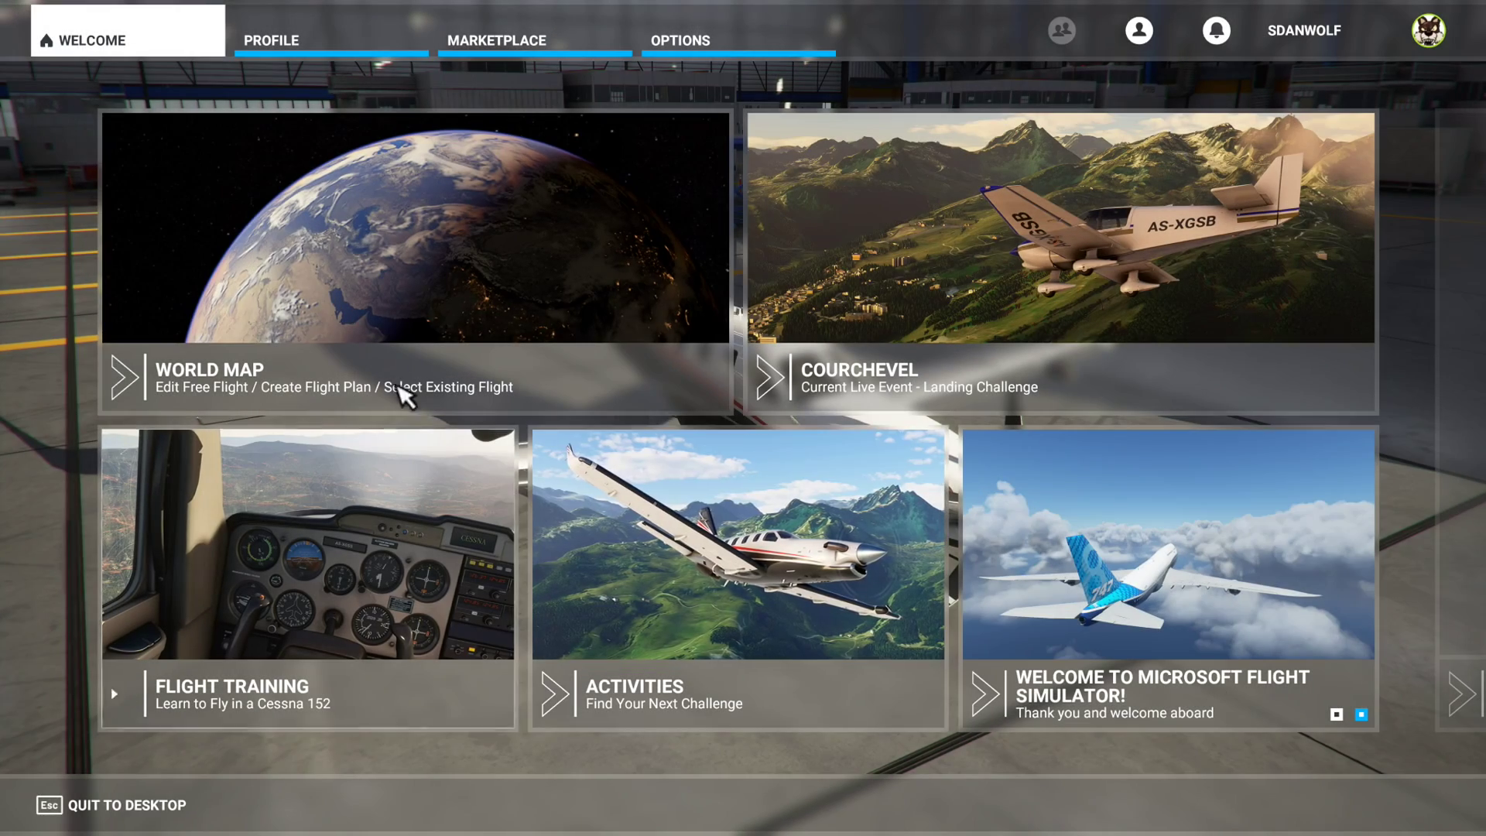
Step: Reopen the Daher TBM 930's liveries from the World Map and examine the range of available paint schemes
left_click(428, 291)
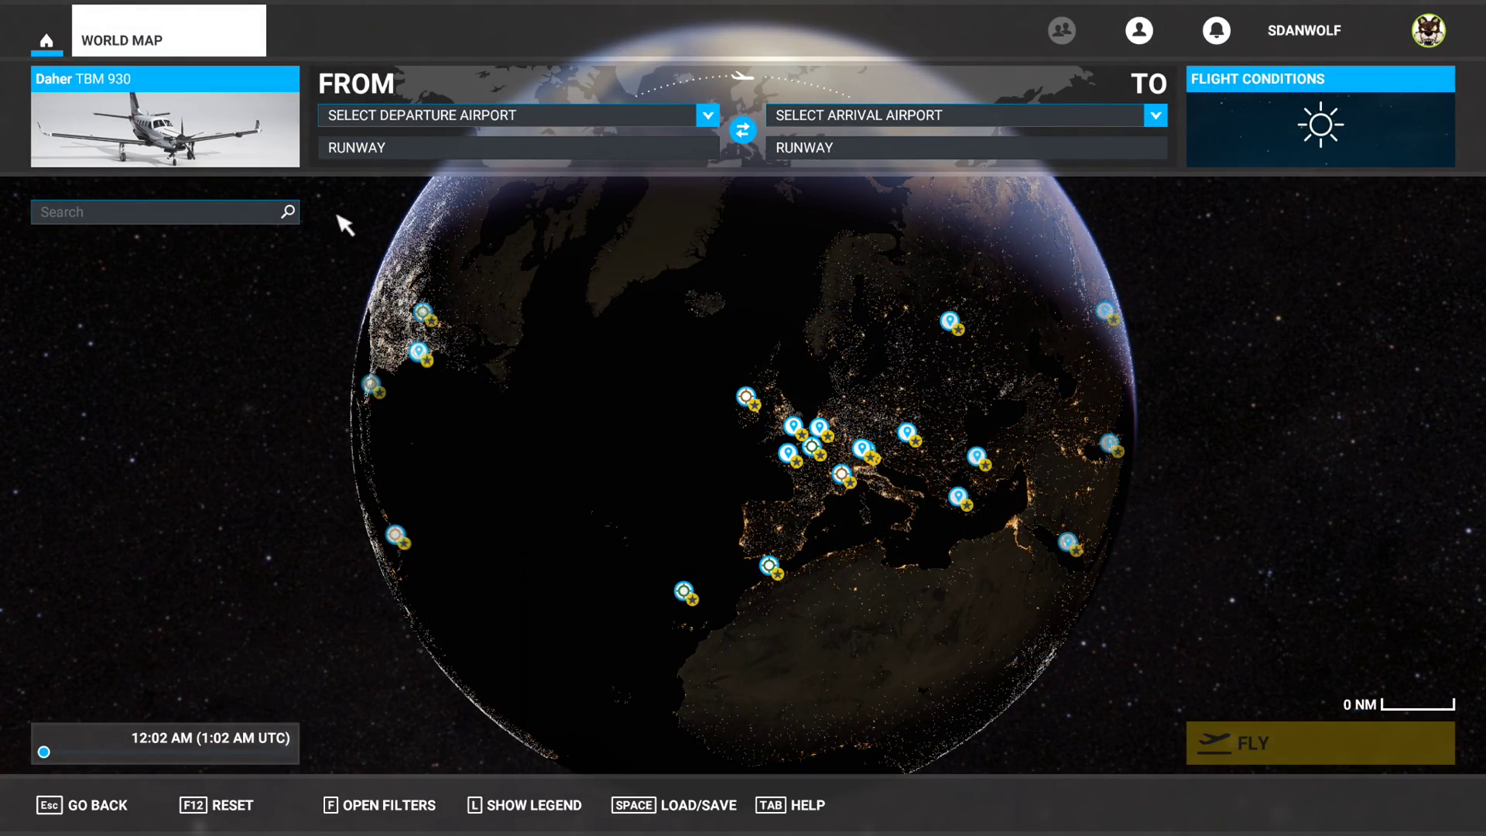
left_click(176, 132)
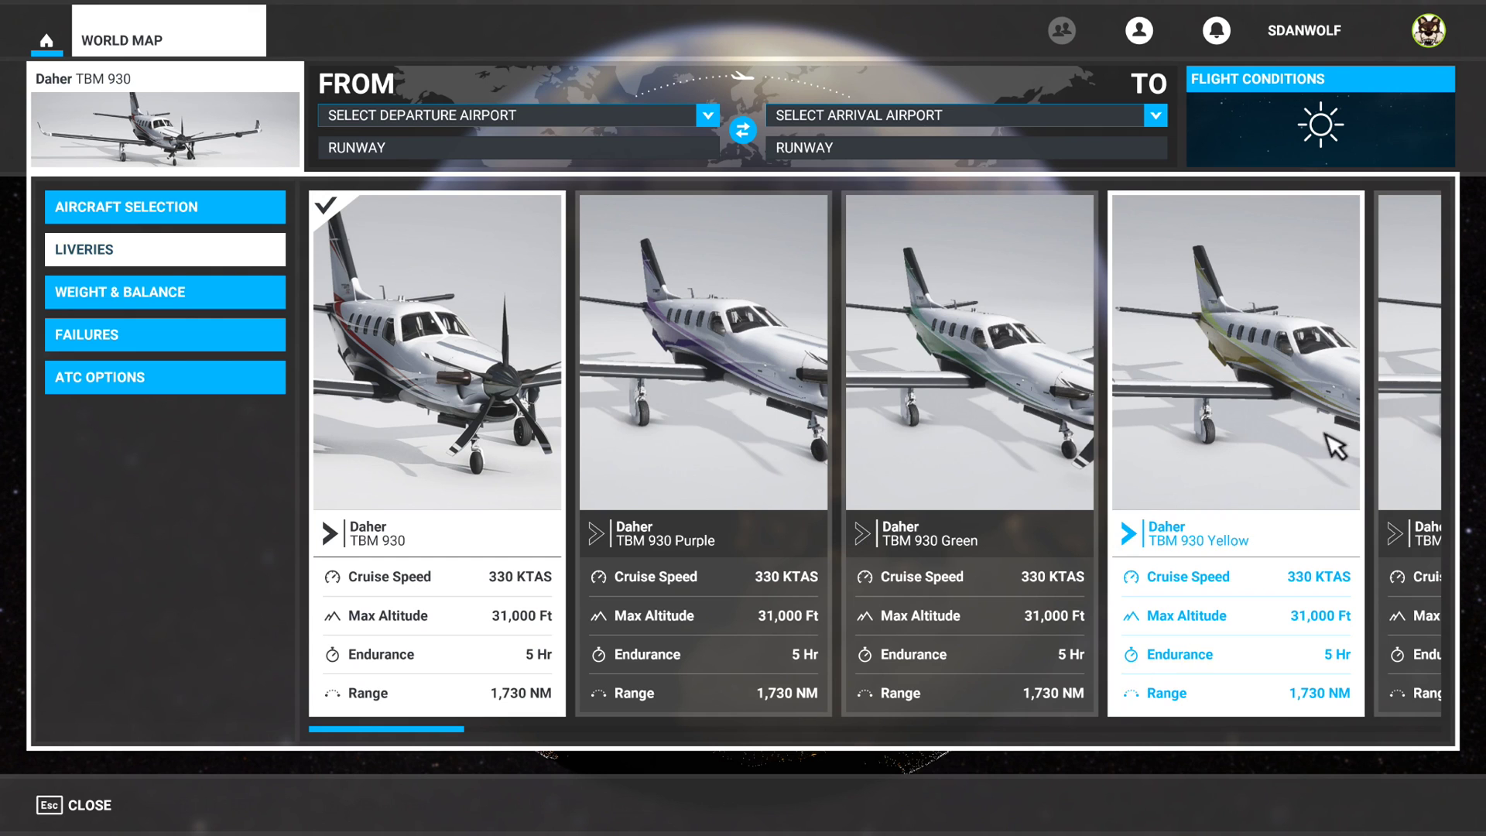
scroll(1428, 442, "down", 4)
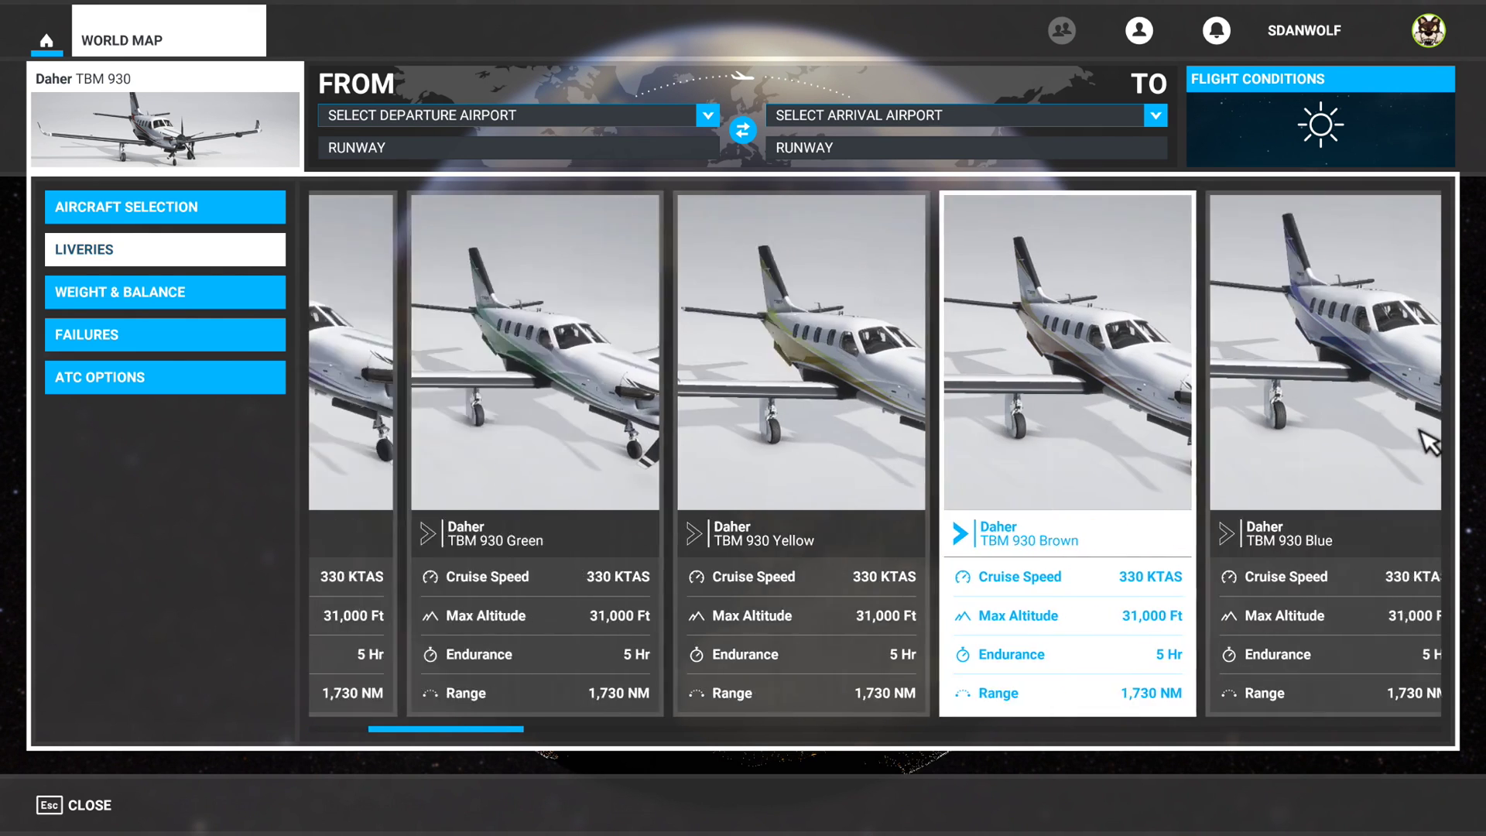
scroll(1428, 439, "down", 1)
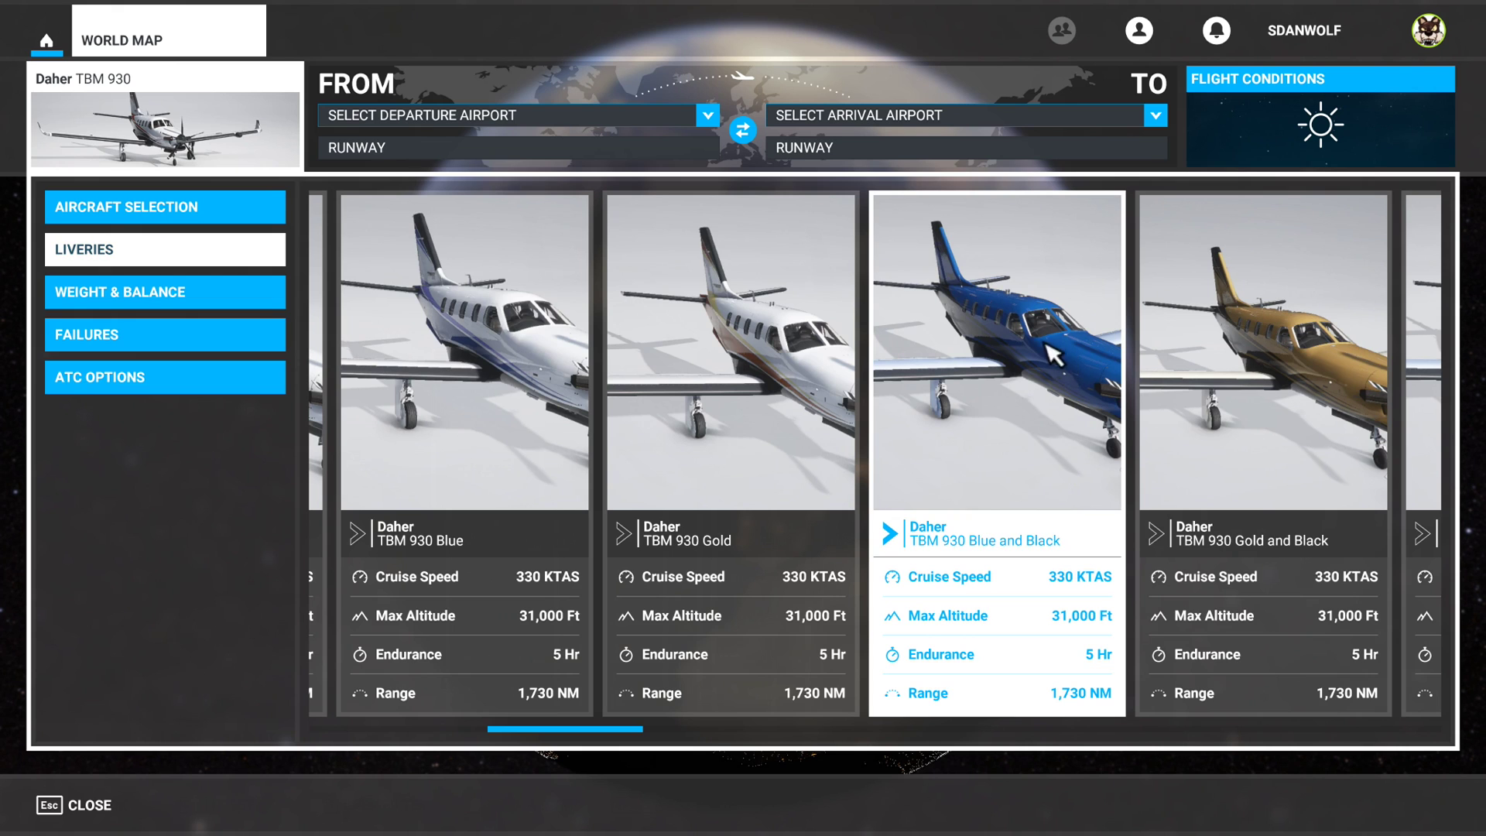
scroll(1111, 414, "down", 4)
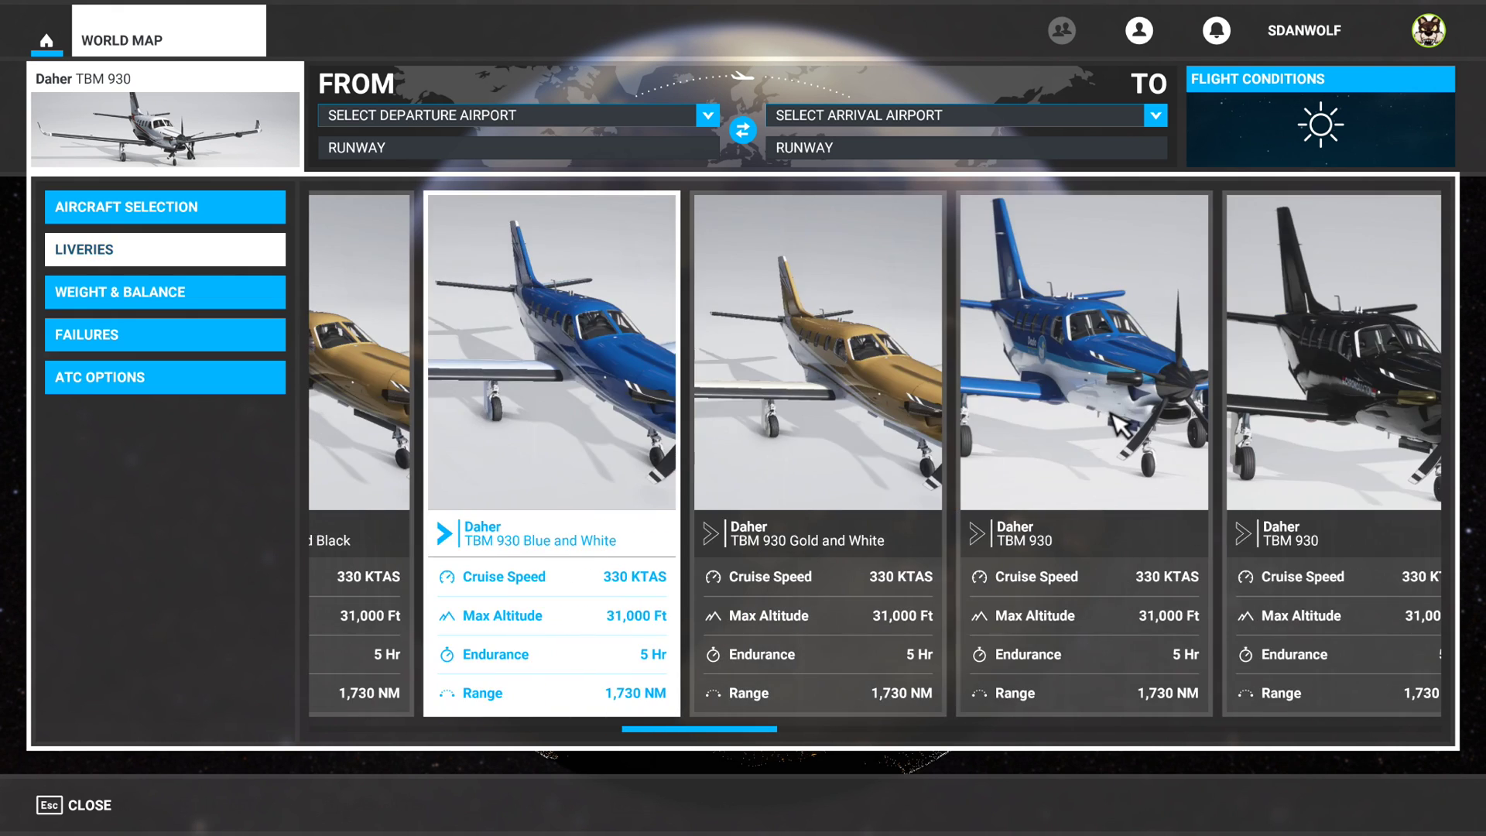
scroll(1119, 424, "down", 1)
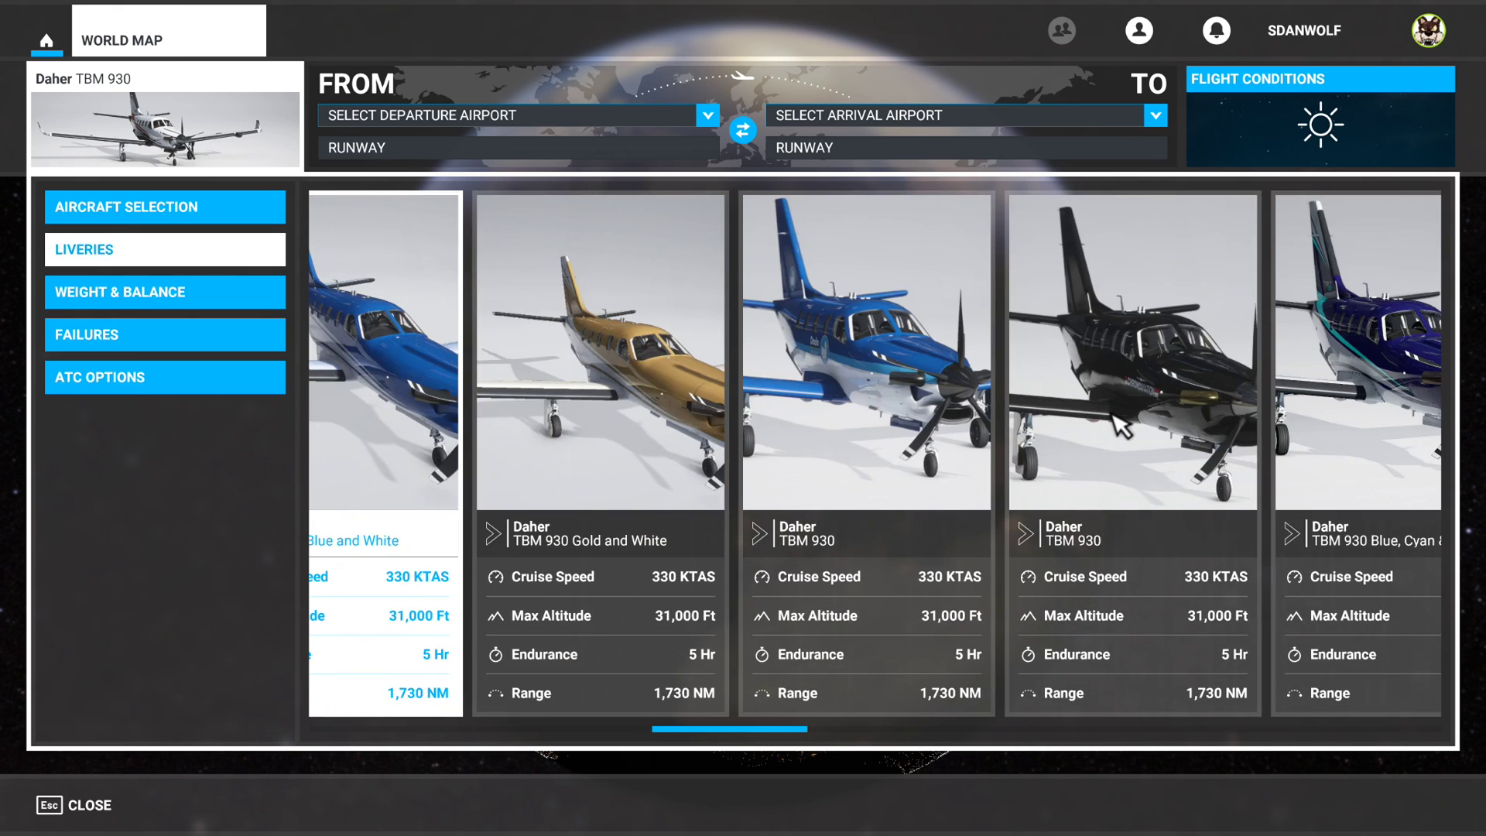
scroll(1118, 424, "down", 1)
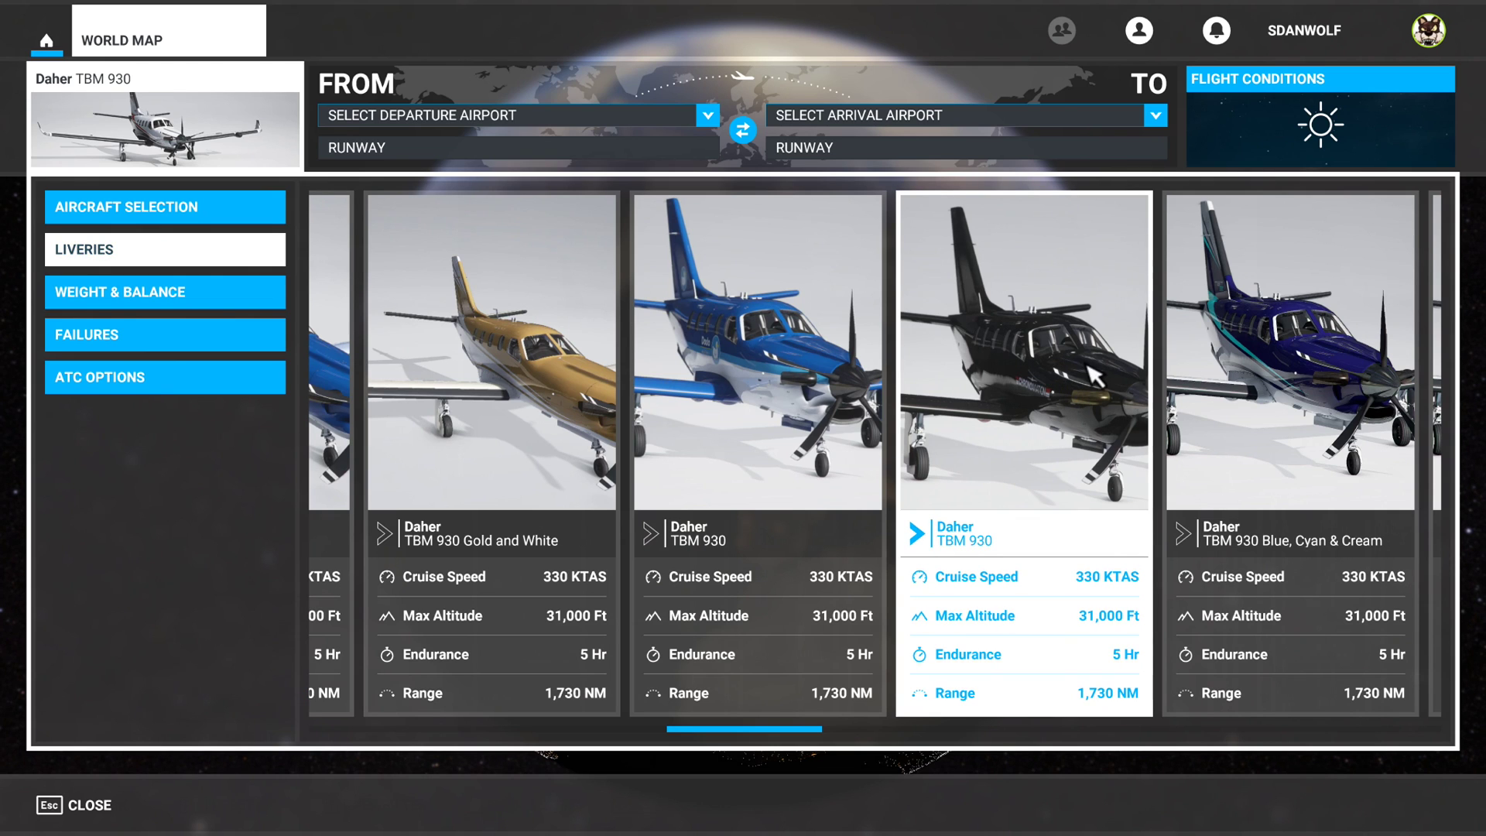
scroll(1150, 418, "down", 1)
scroll(1149, 418, "down", 1)
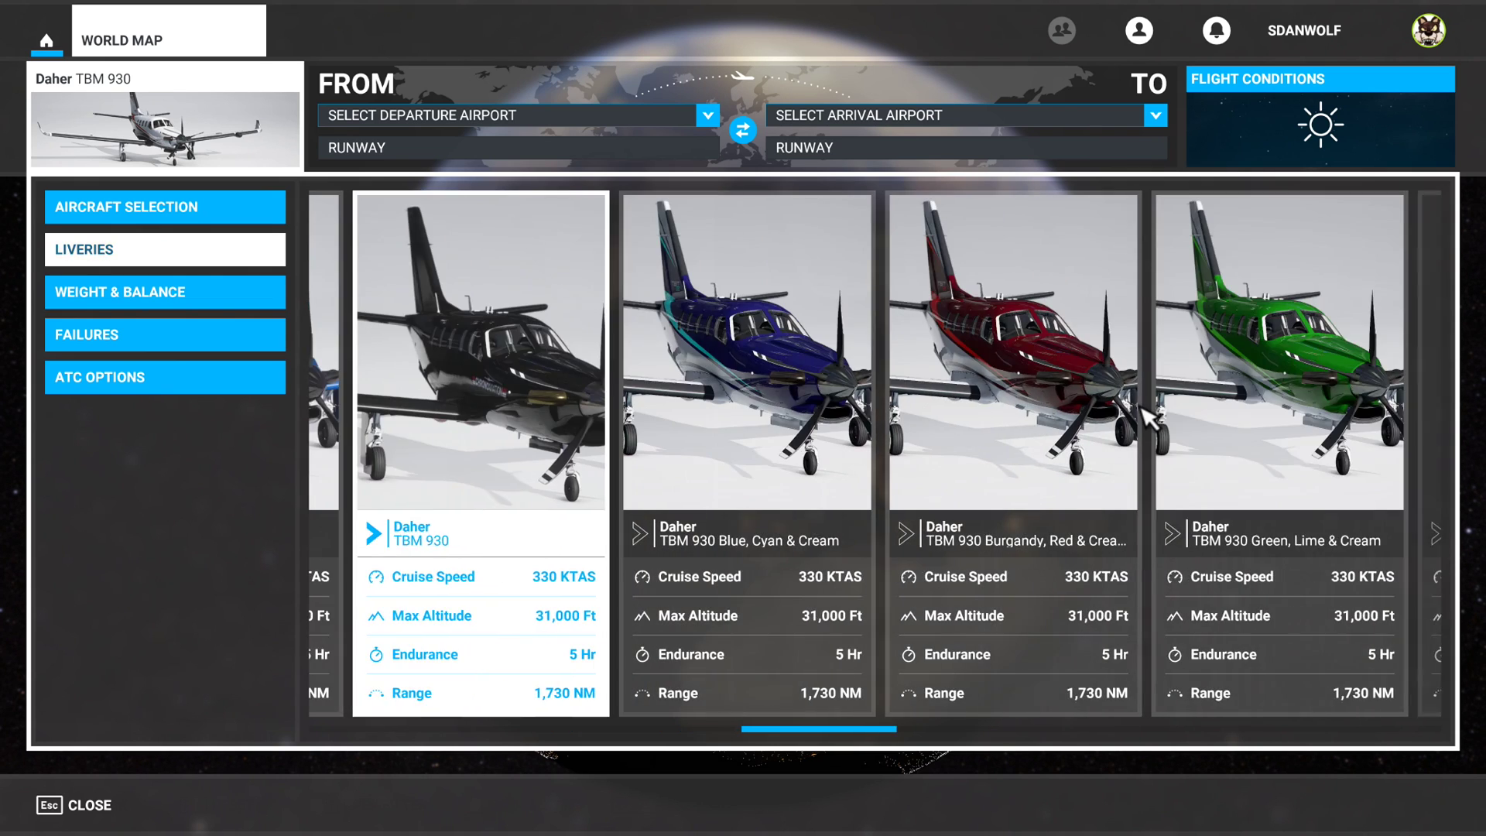
scroll(1150, 418, "down", 2)
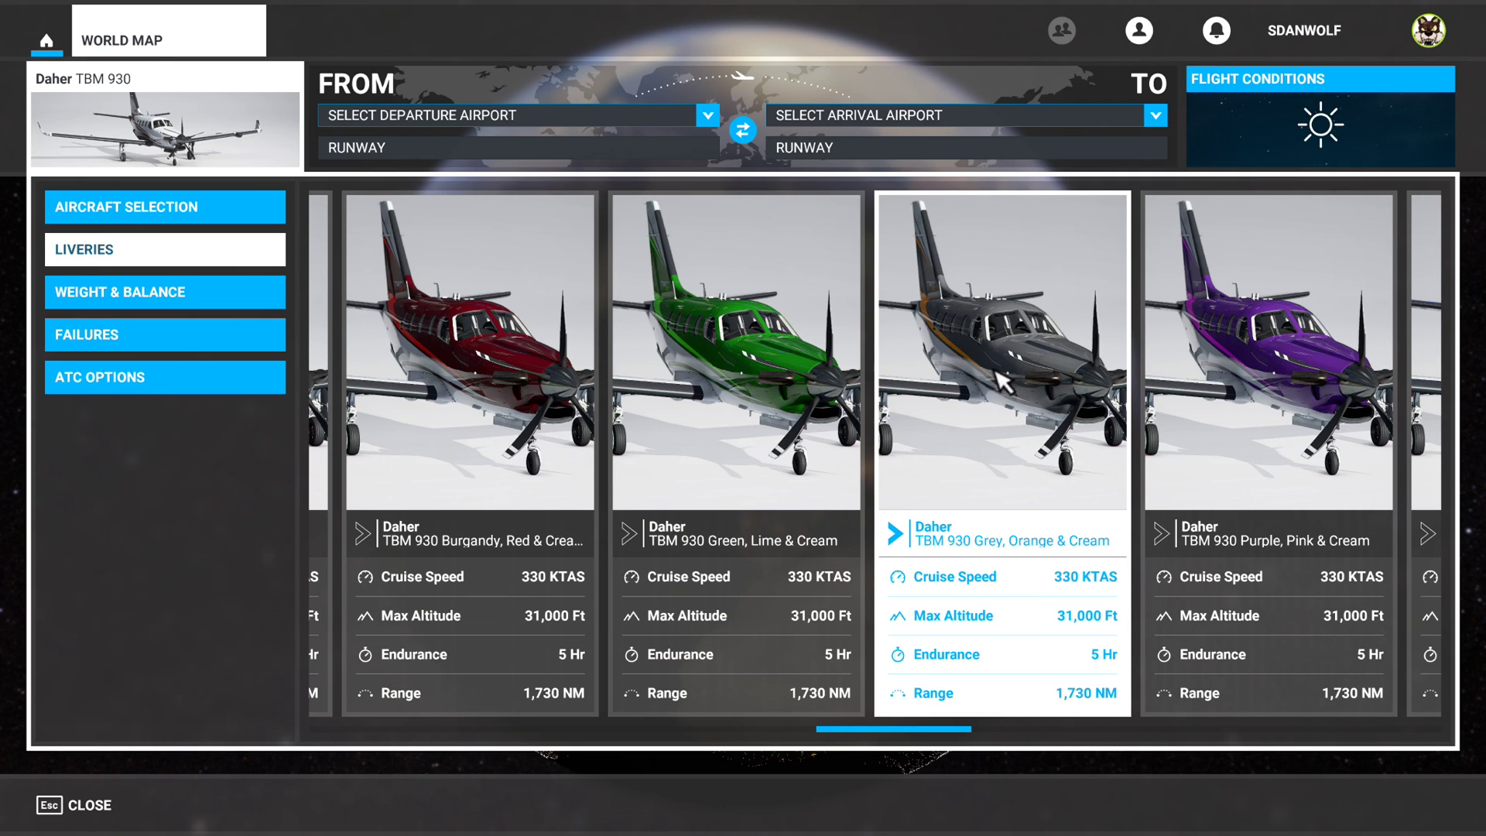
scroll(1001, 379, "down", 3)
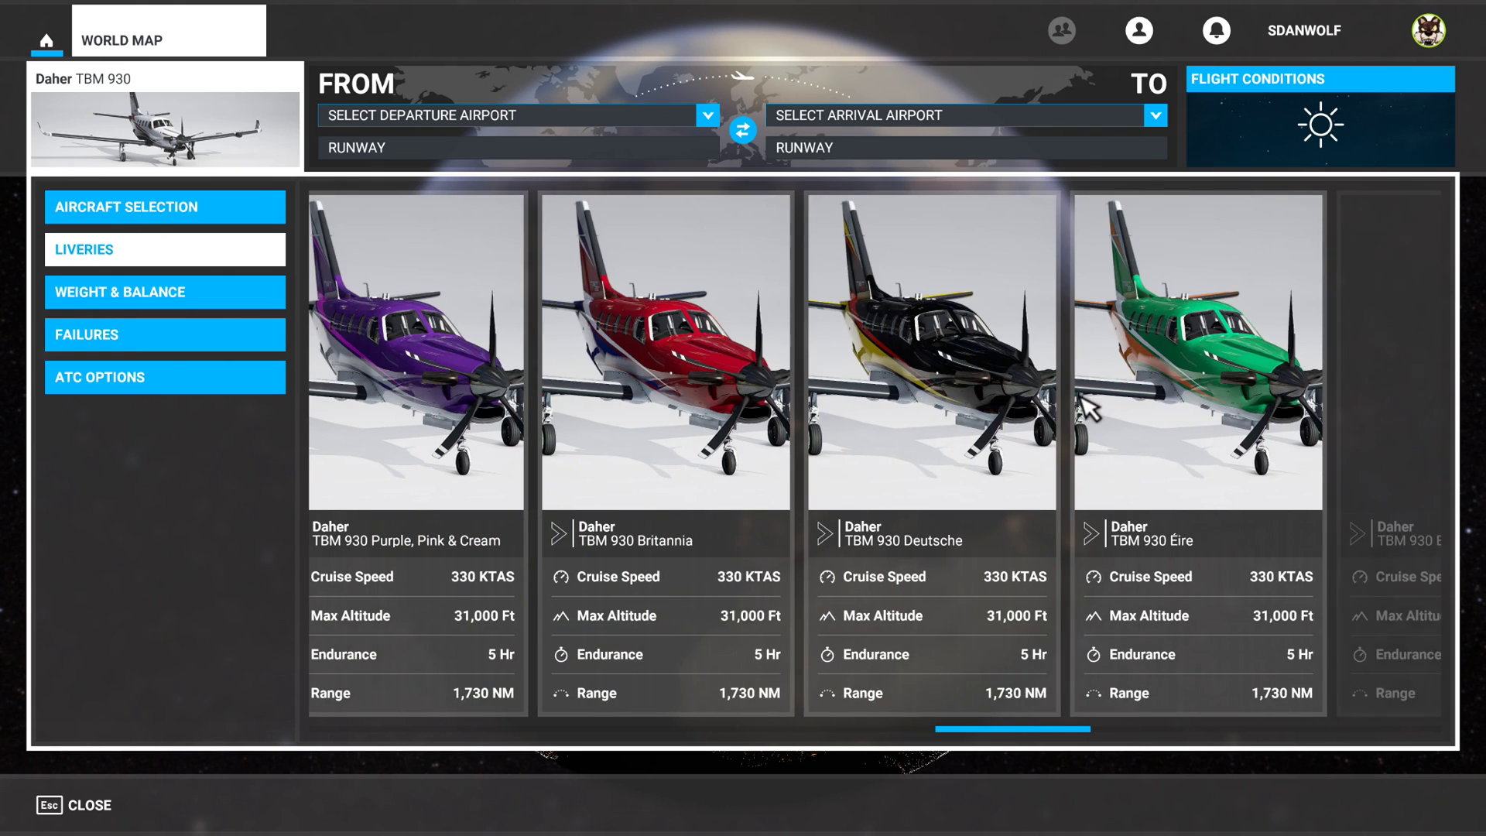
scroll(1090, 408, "down", 3)
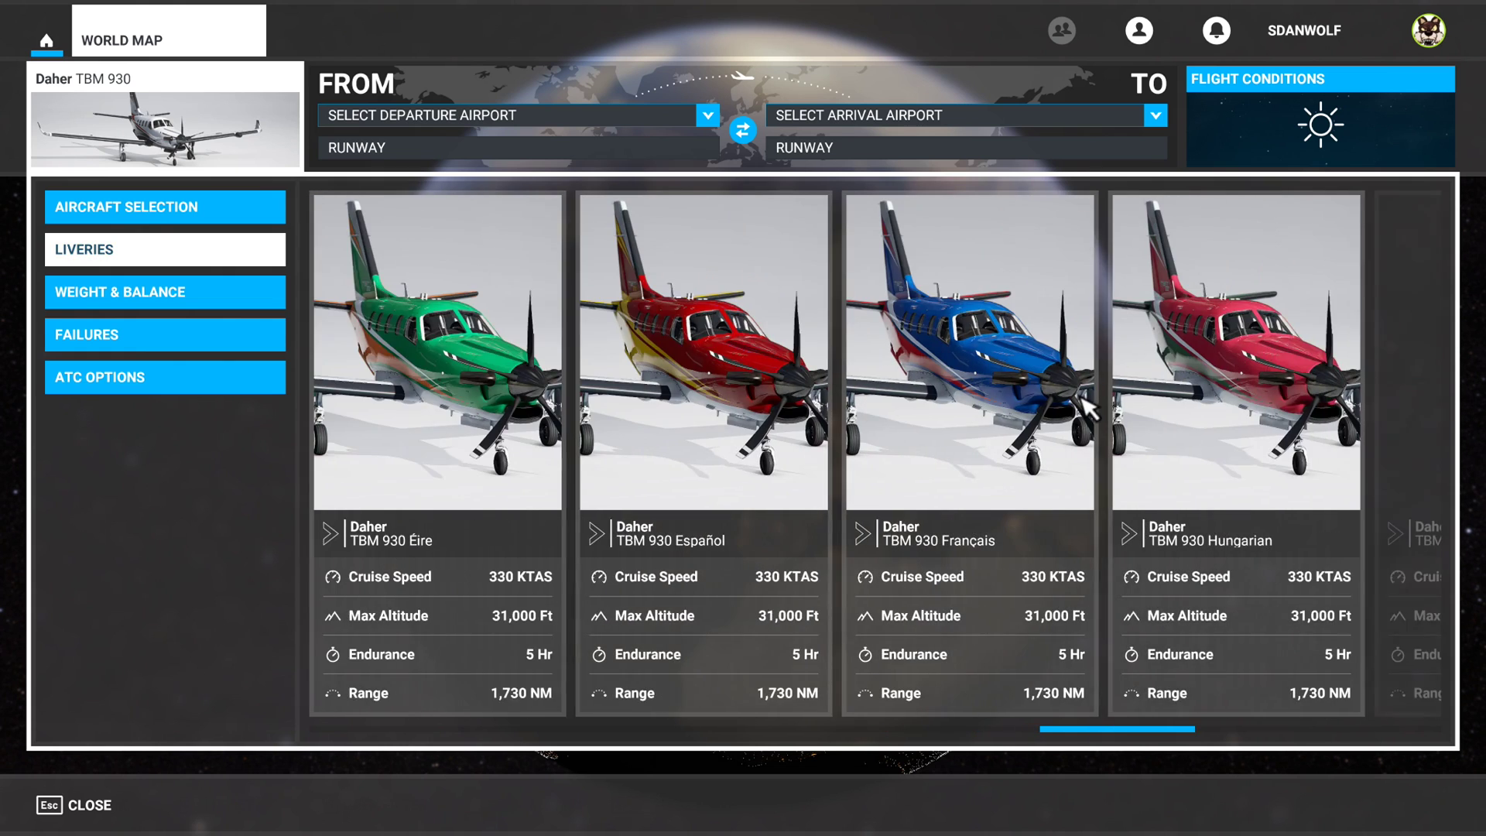
scroll(1089, 408, "down", 3)
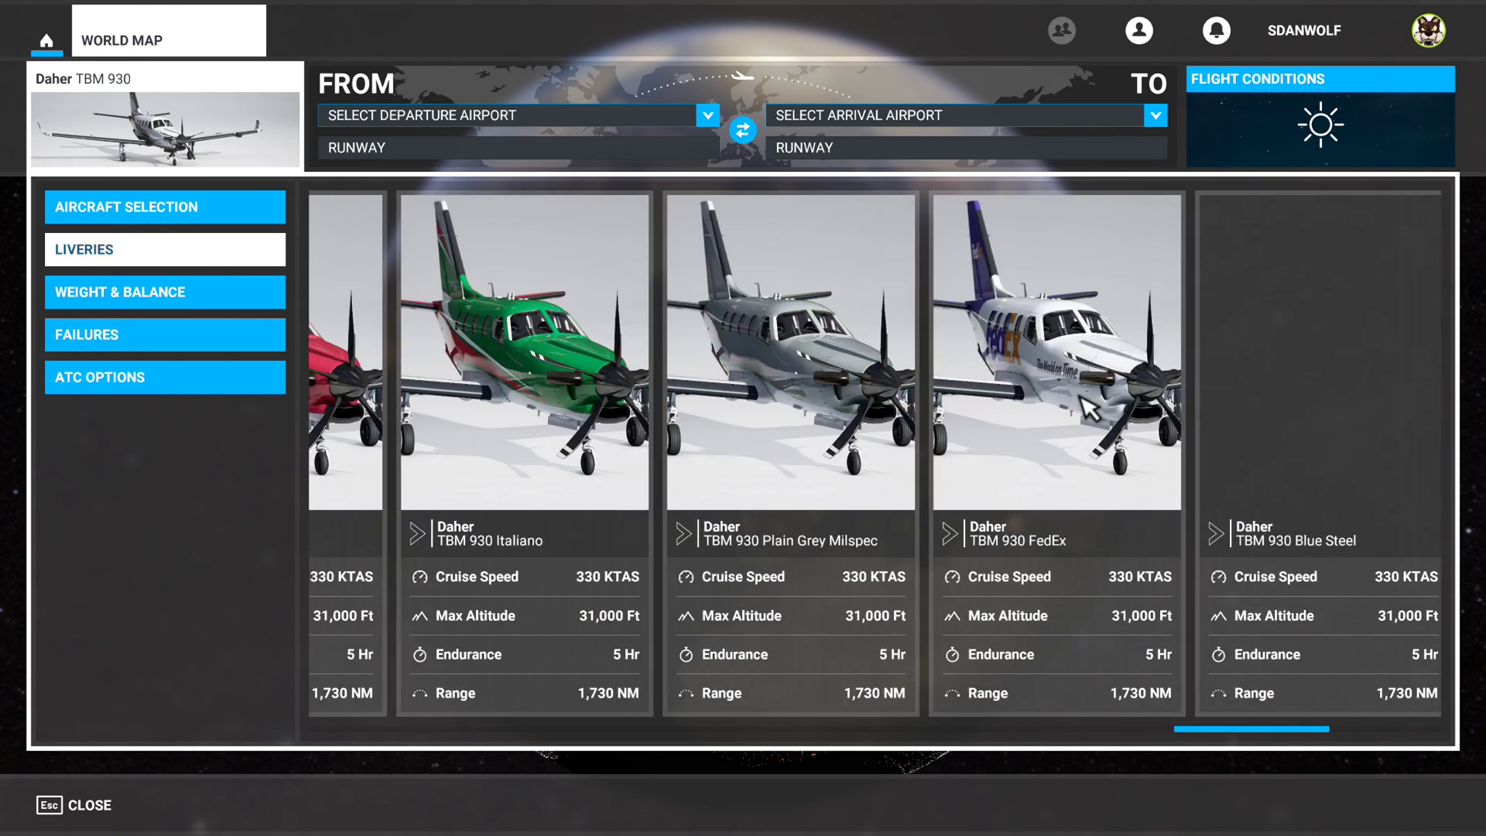
scroll(1090, 408, "down", 1)
scroll(1090, 408, "down", 1)
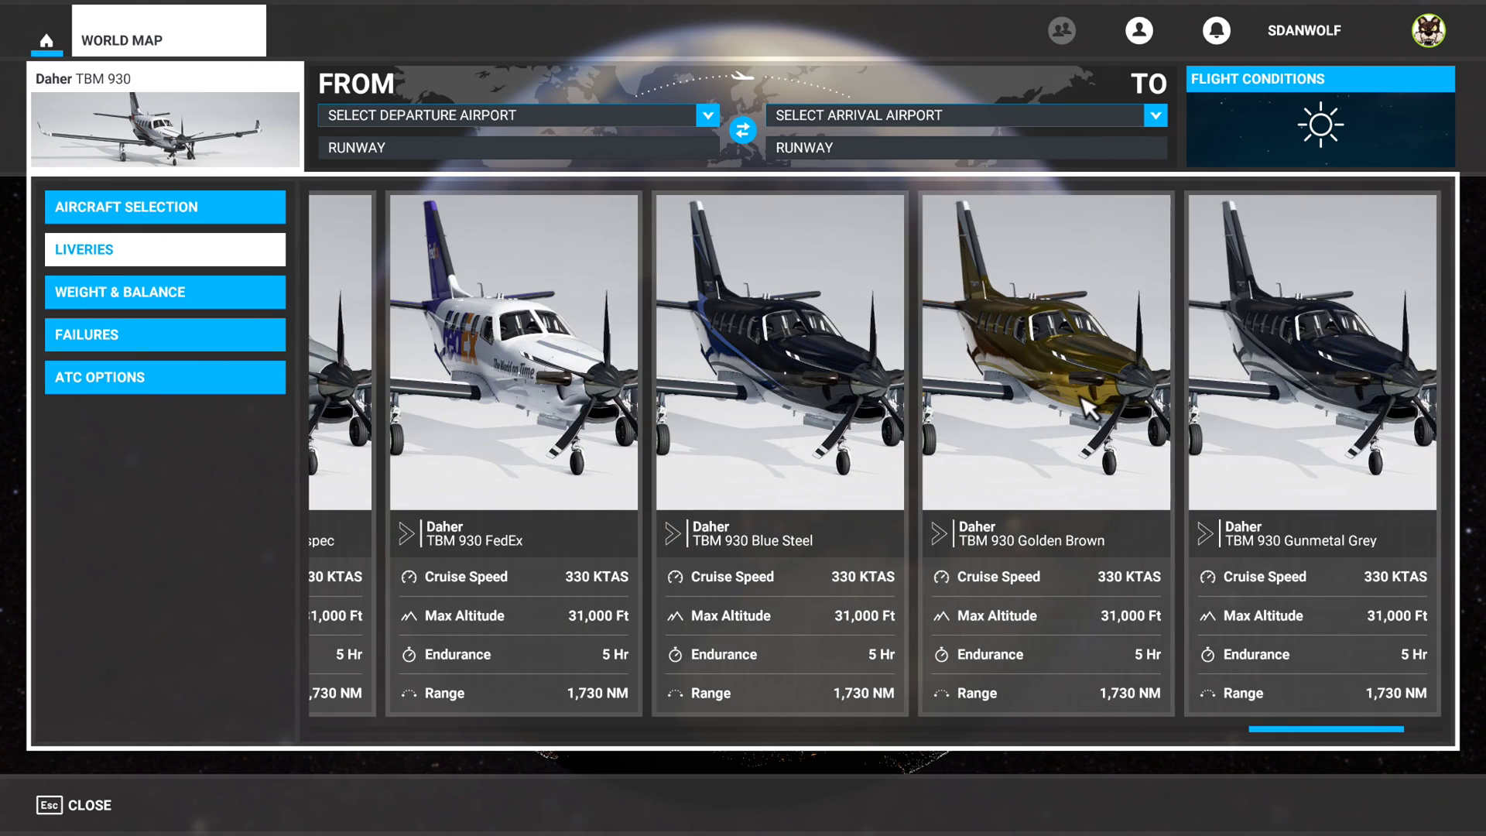
scroll(1090, 408, "down", 1)
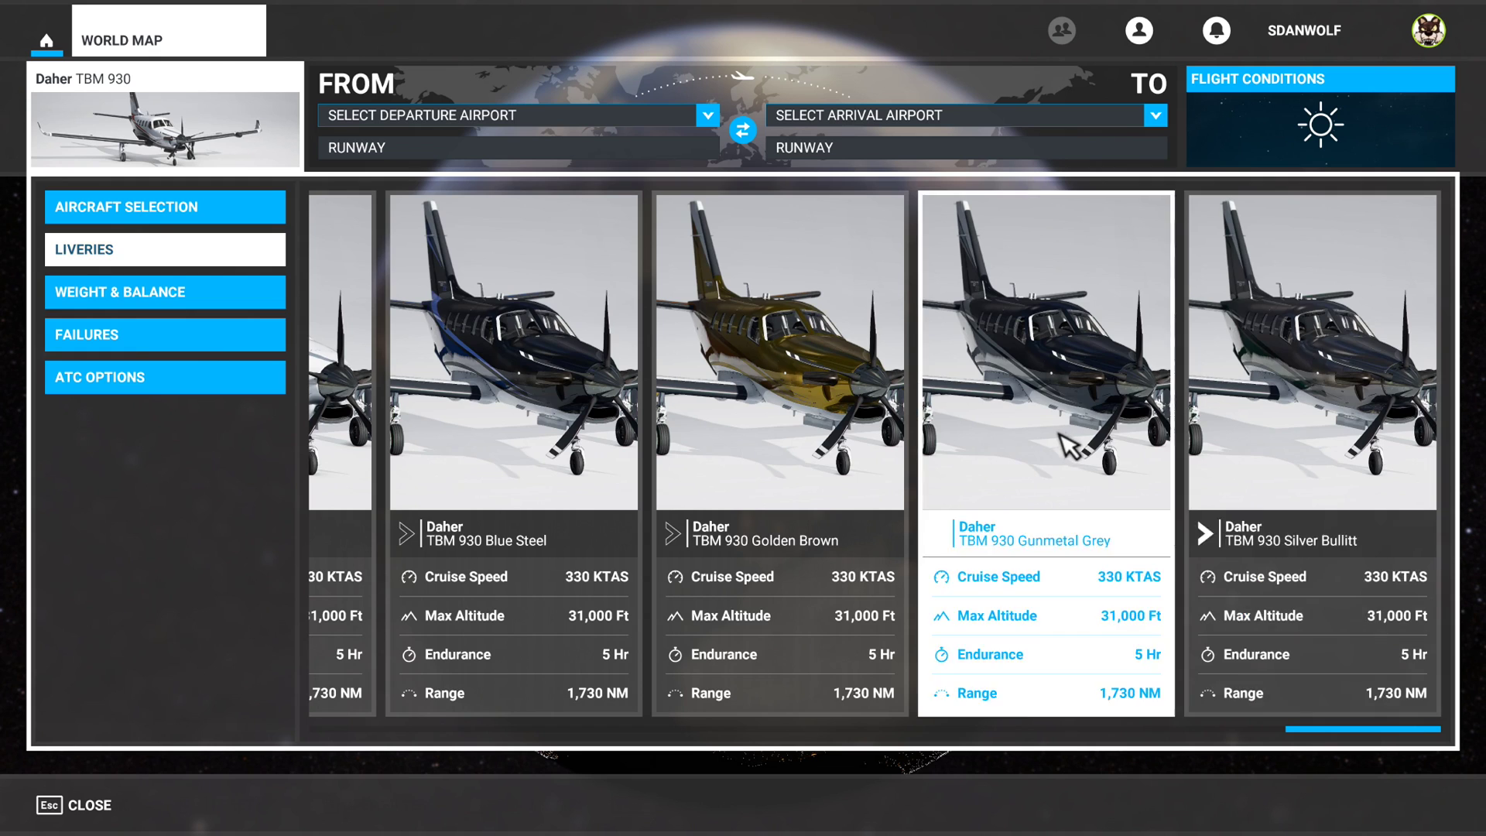
scroll(1084, 425, "up", 1)
scroll(664, 464, "up", 1)
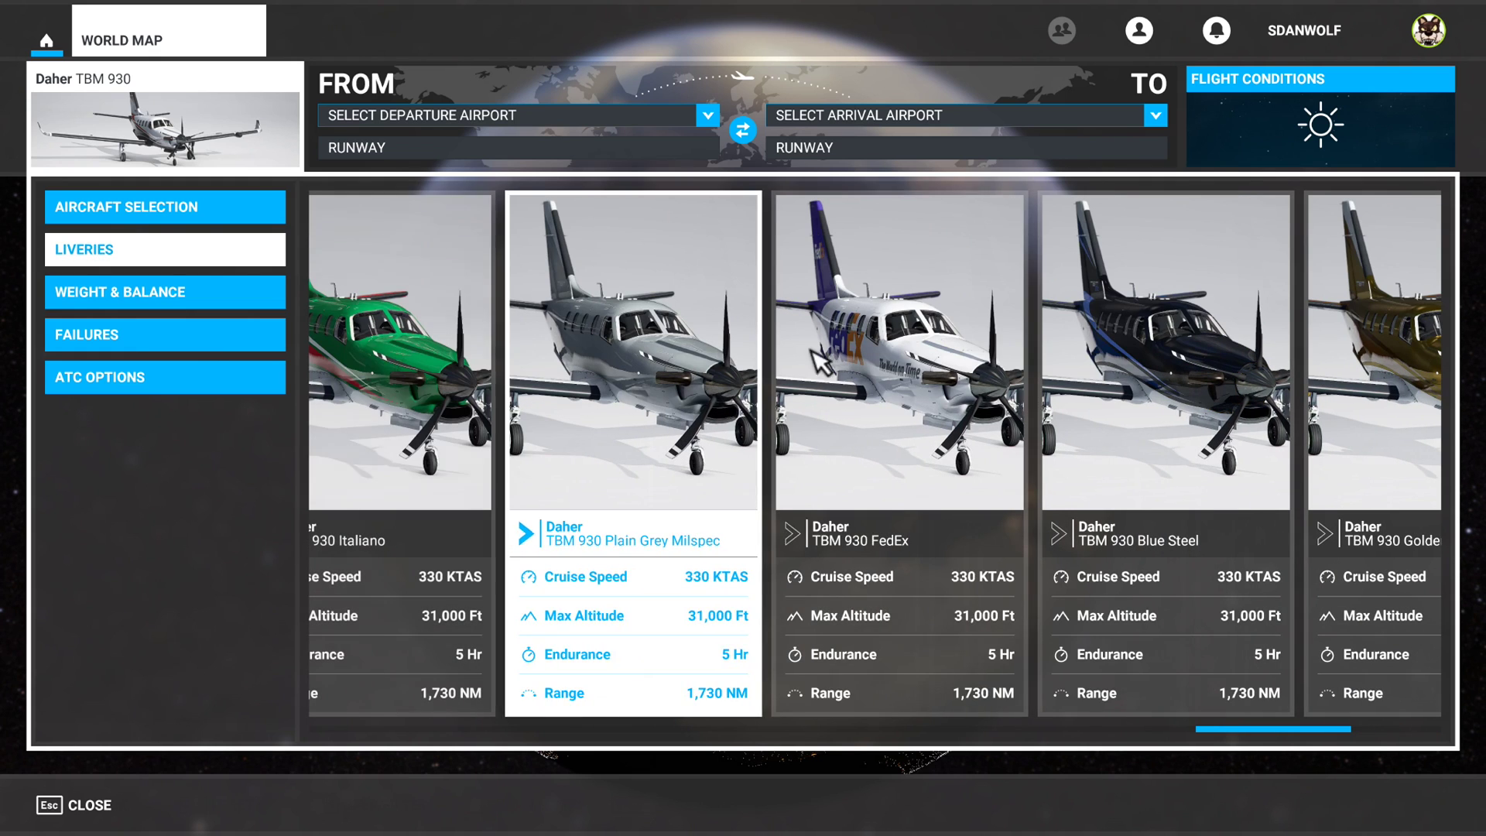
scroll(977, 395, "up", 1)
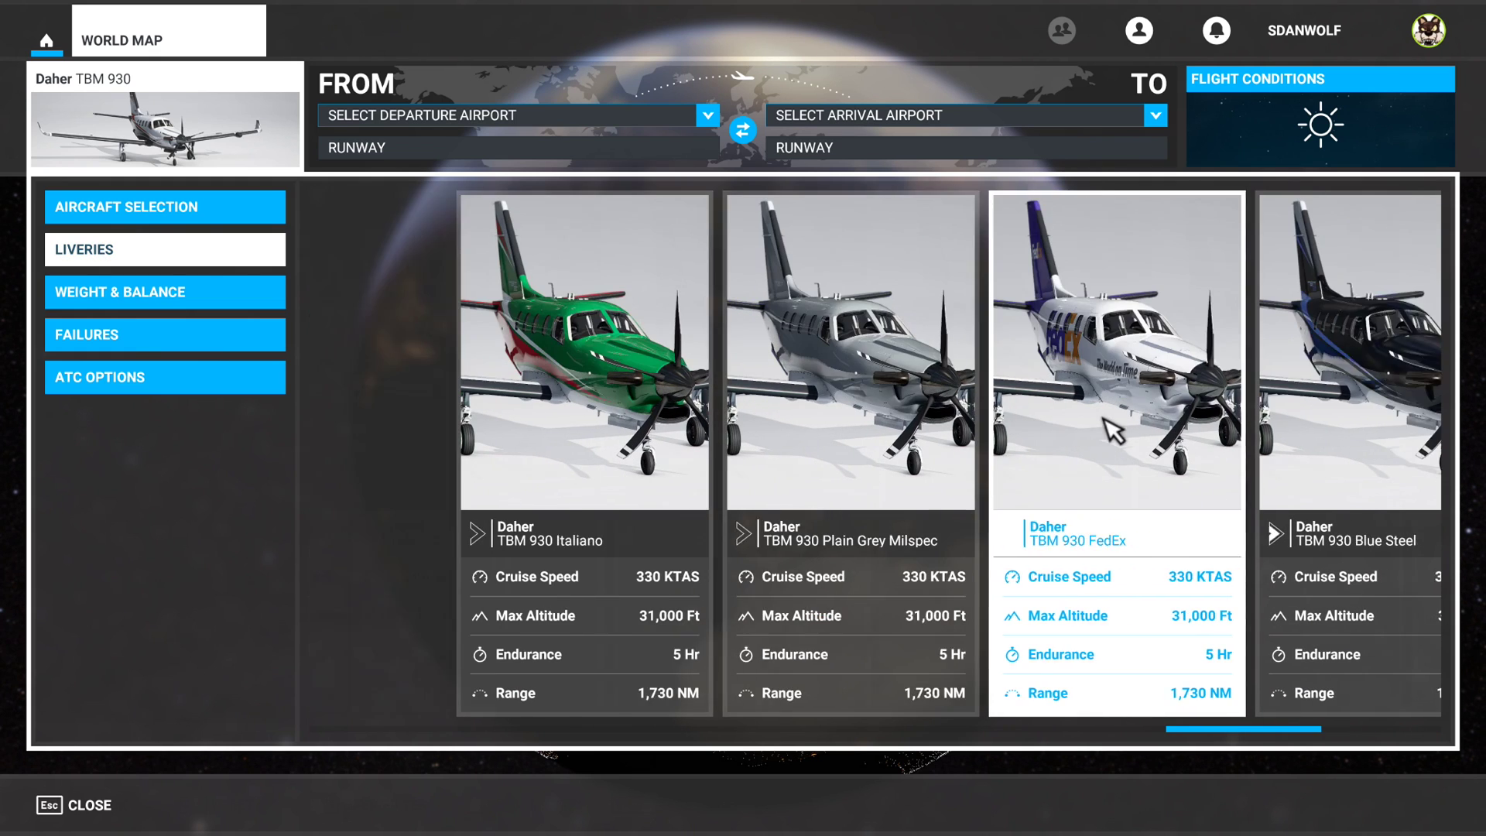
Step: Choose the Boeing 747-8 Intercontinental from the airliners and display its liveries
left_click(173, 208)
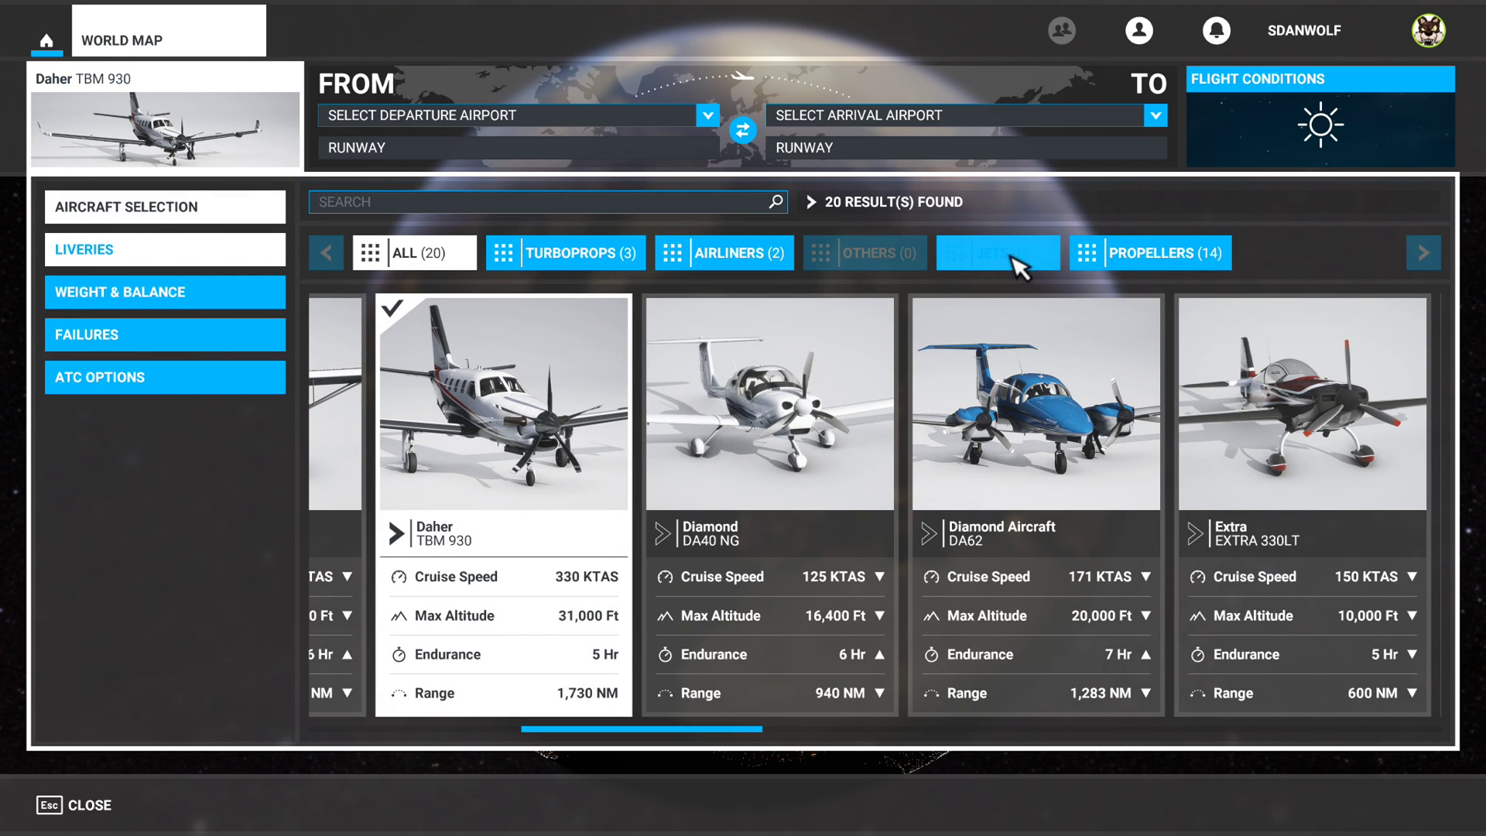
left_click(1029, 263)
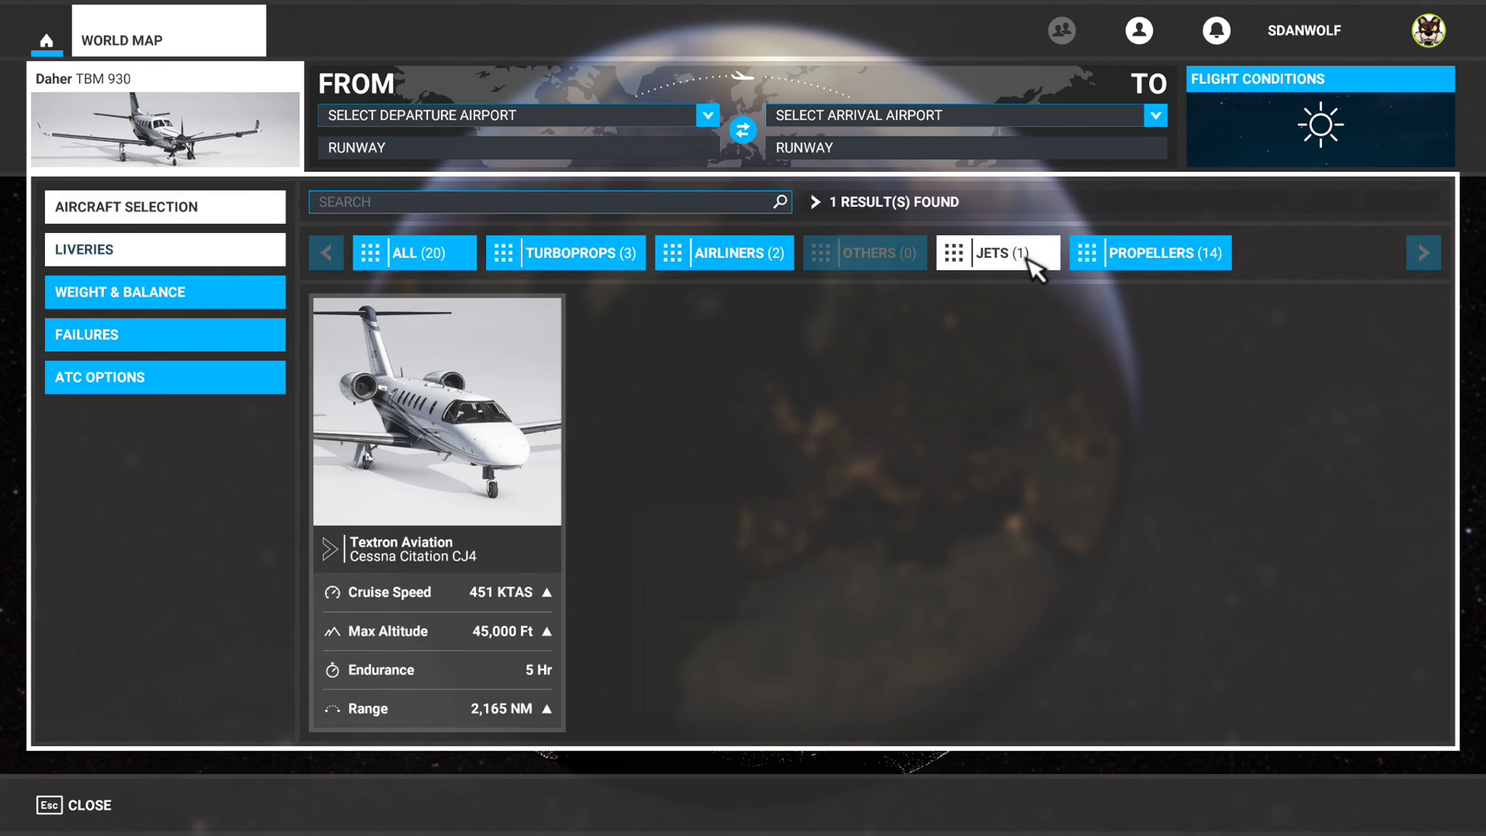
left_click(747, 258)
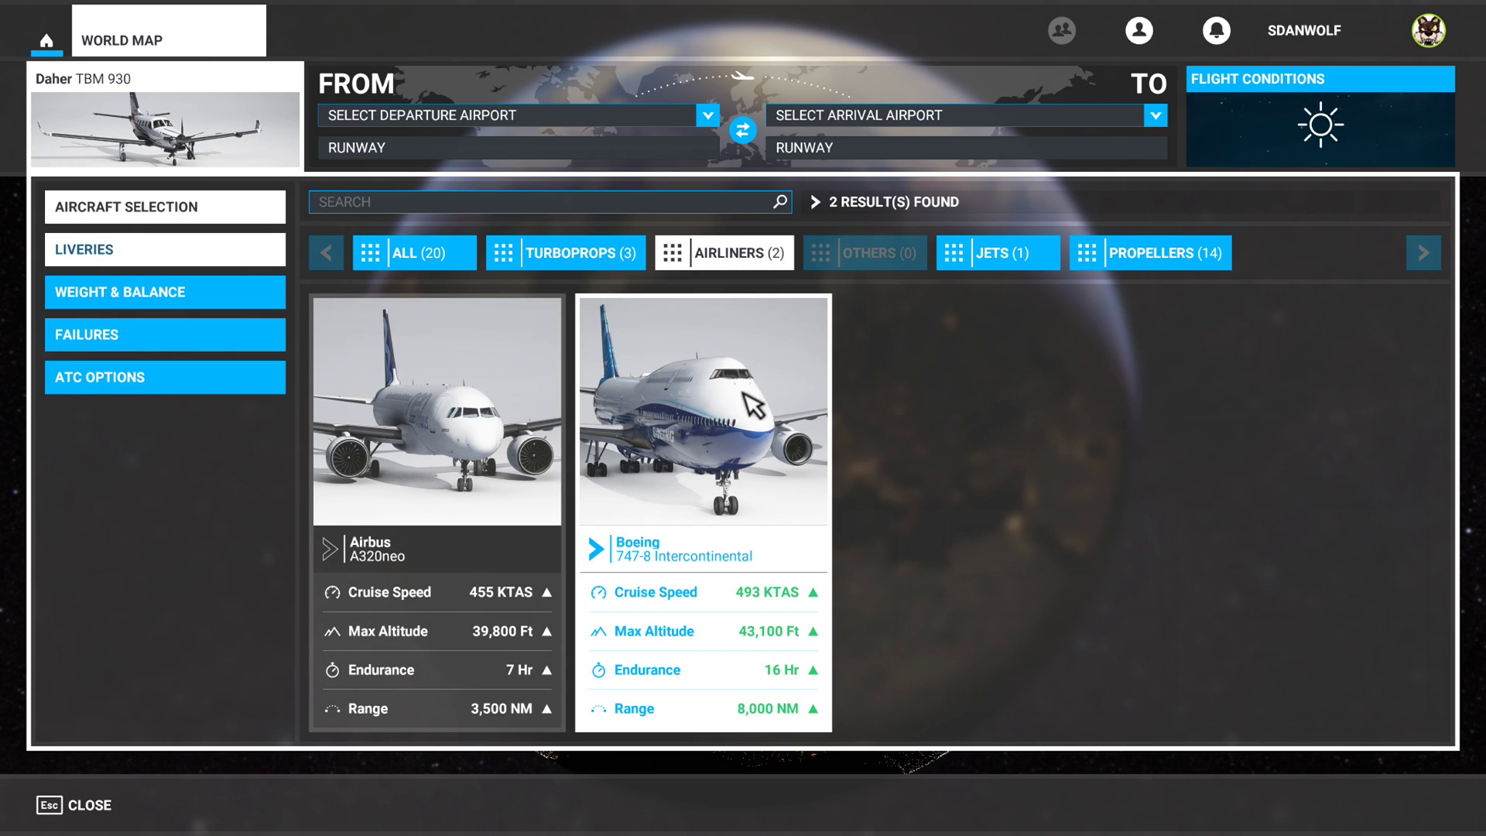
left_click(707, 424)
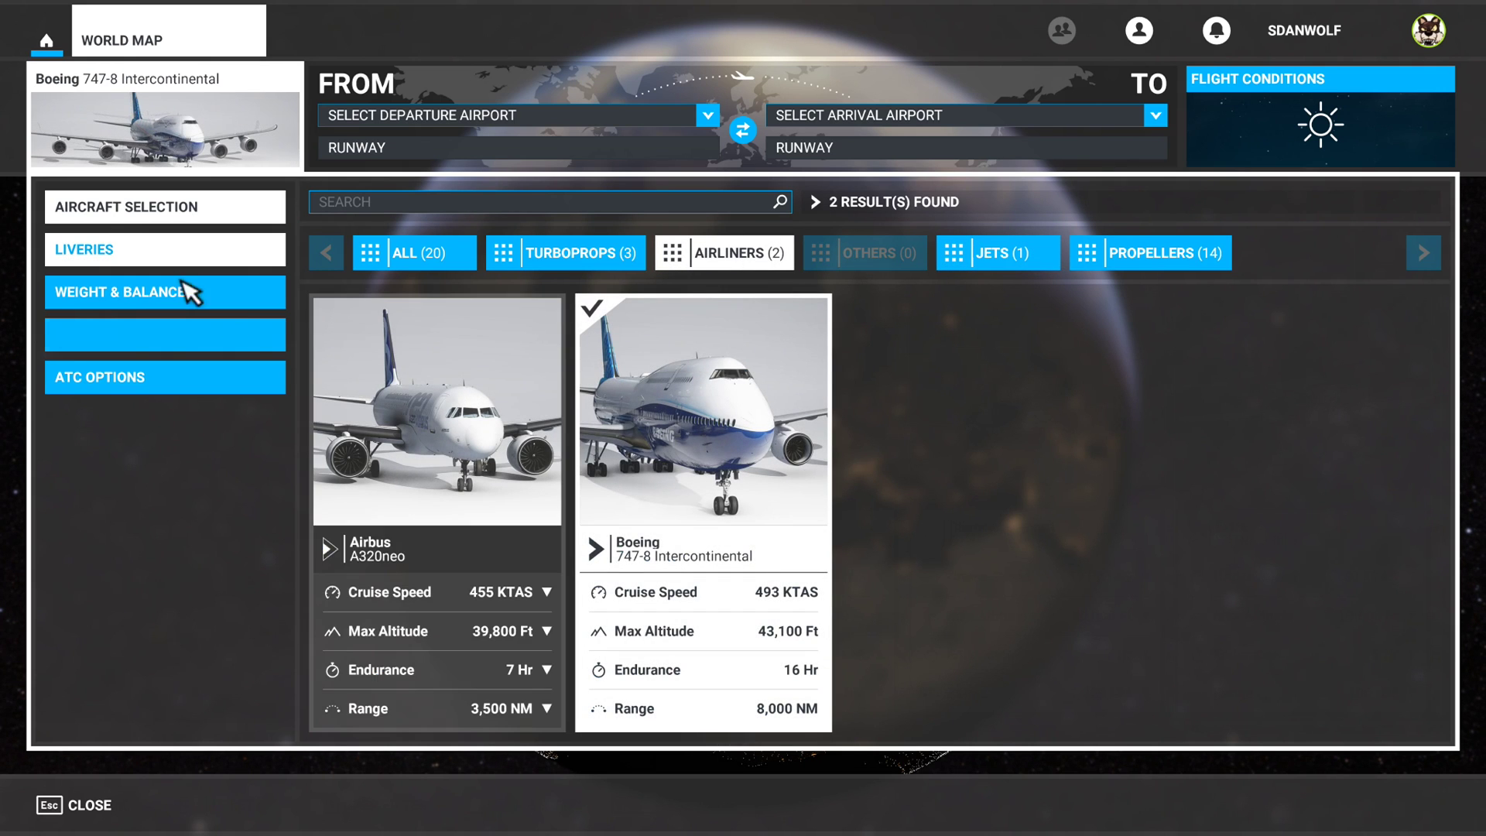
left_click(131, 254)
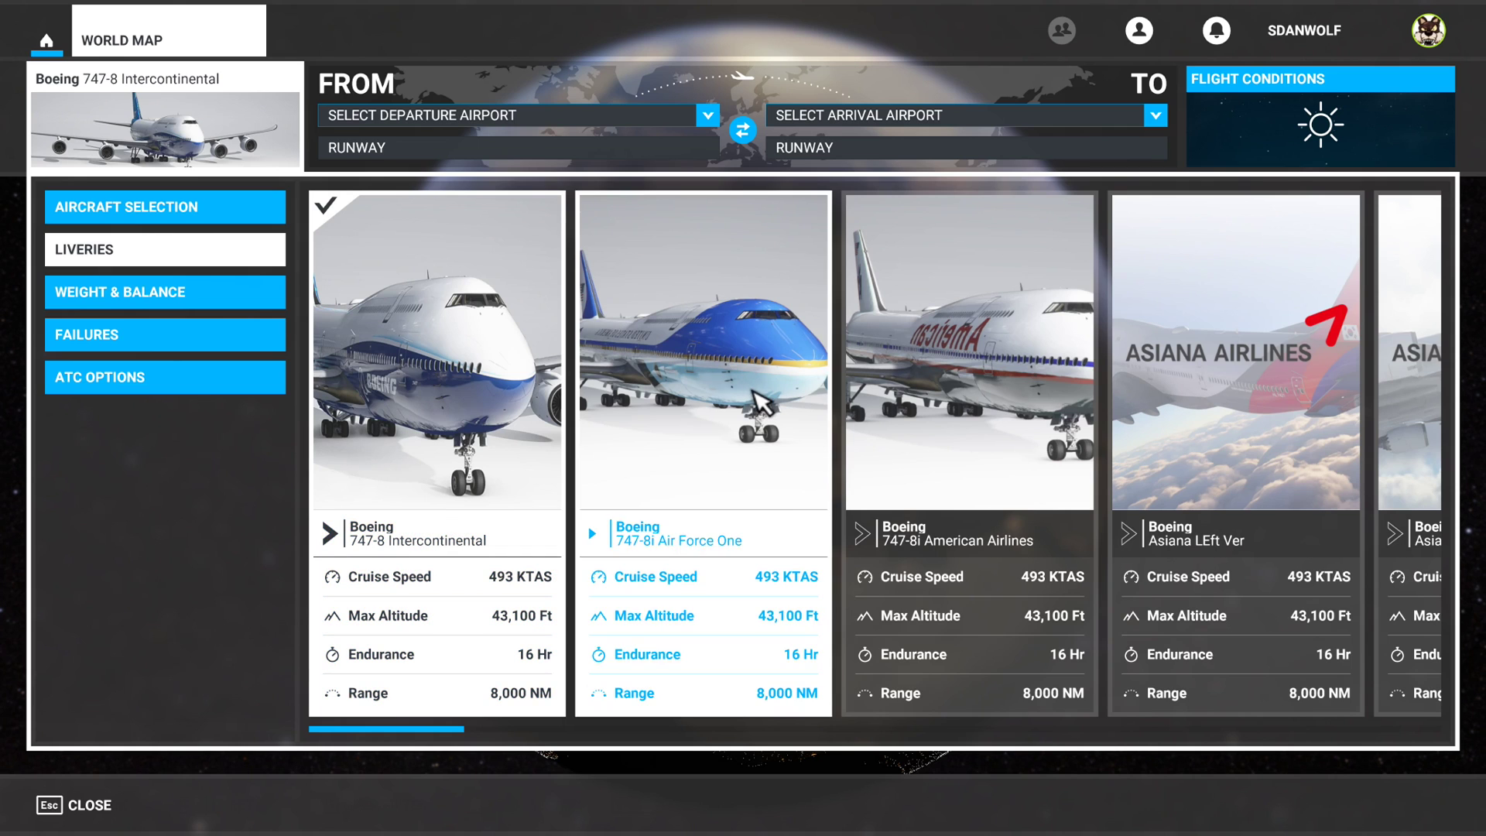
Step: Browse the Boeing 747-8 liveries and select the 747-8i Iron Maiden livery
scroll(928, 425, "down", 3)
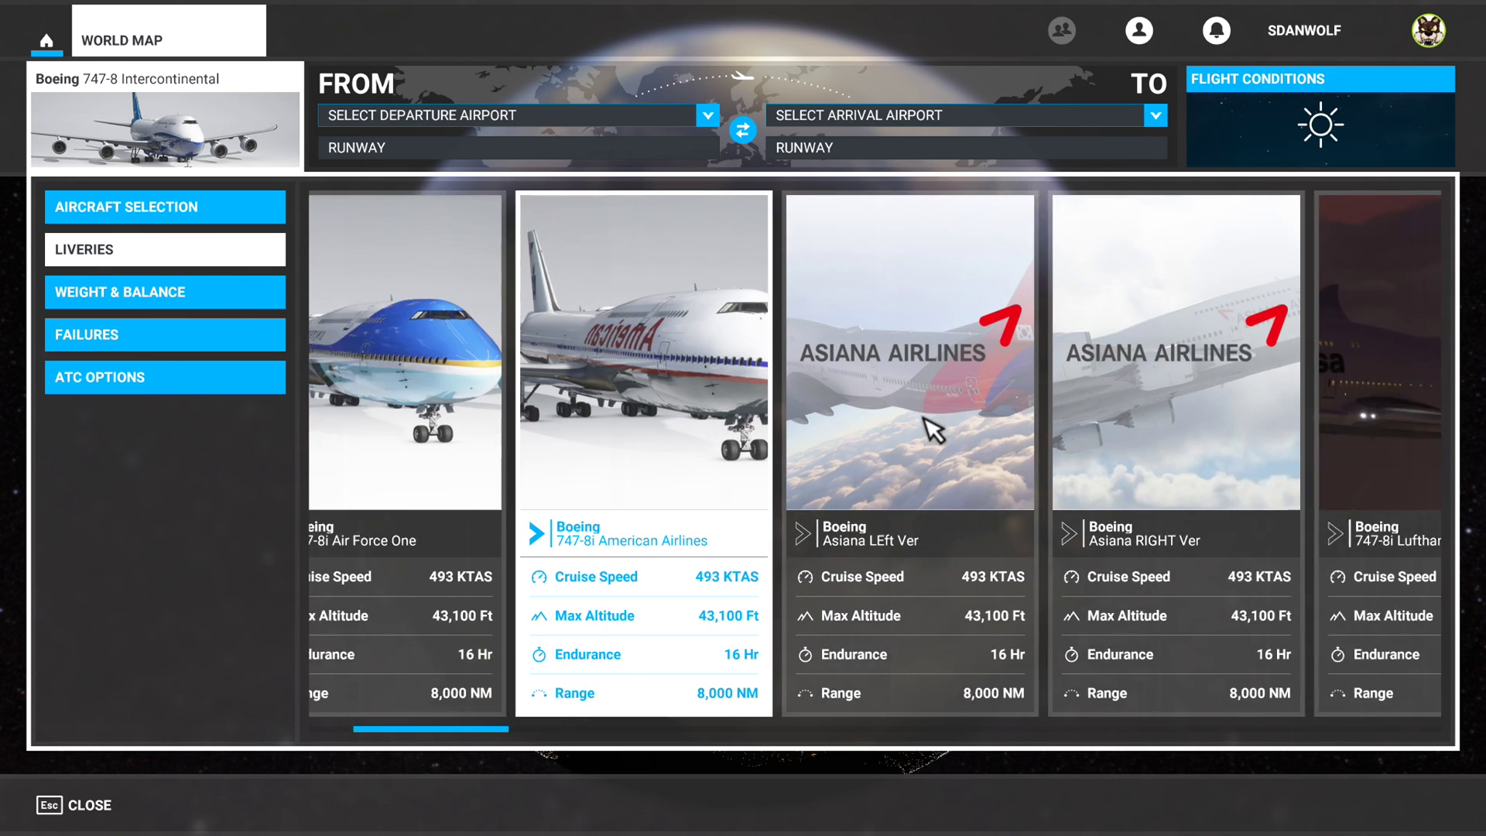
scroll(931, 427, "down", 1)
scroll(934, 428, "down", 3)
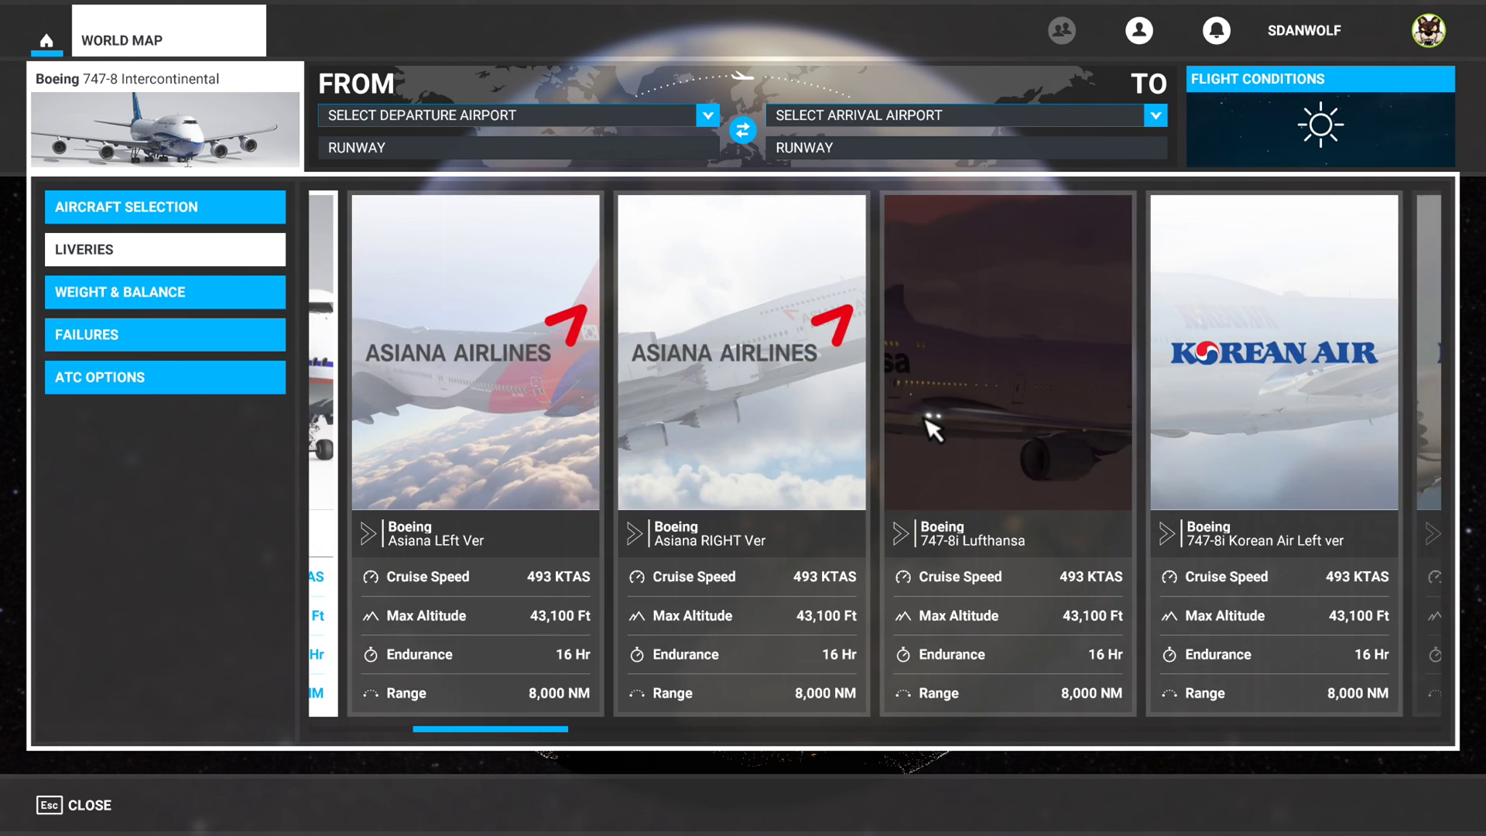
scroll(932, 428, "down", 2)
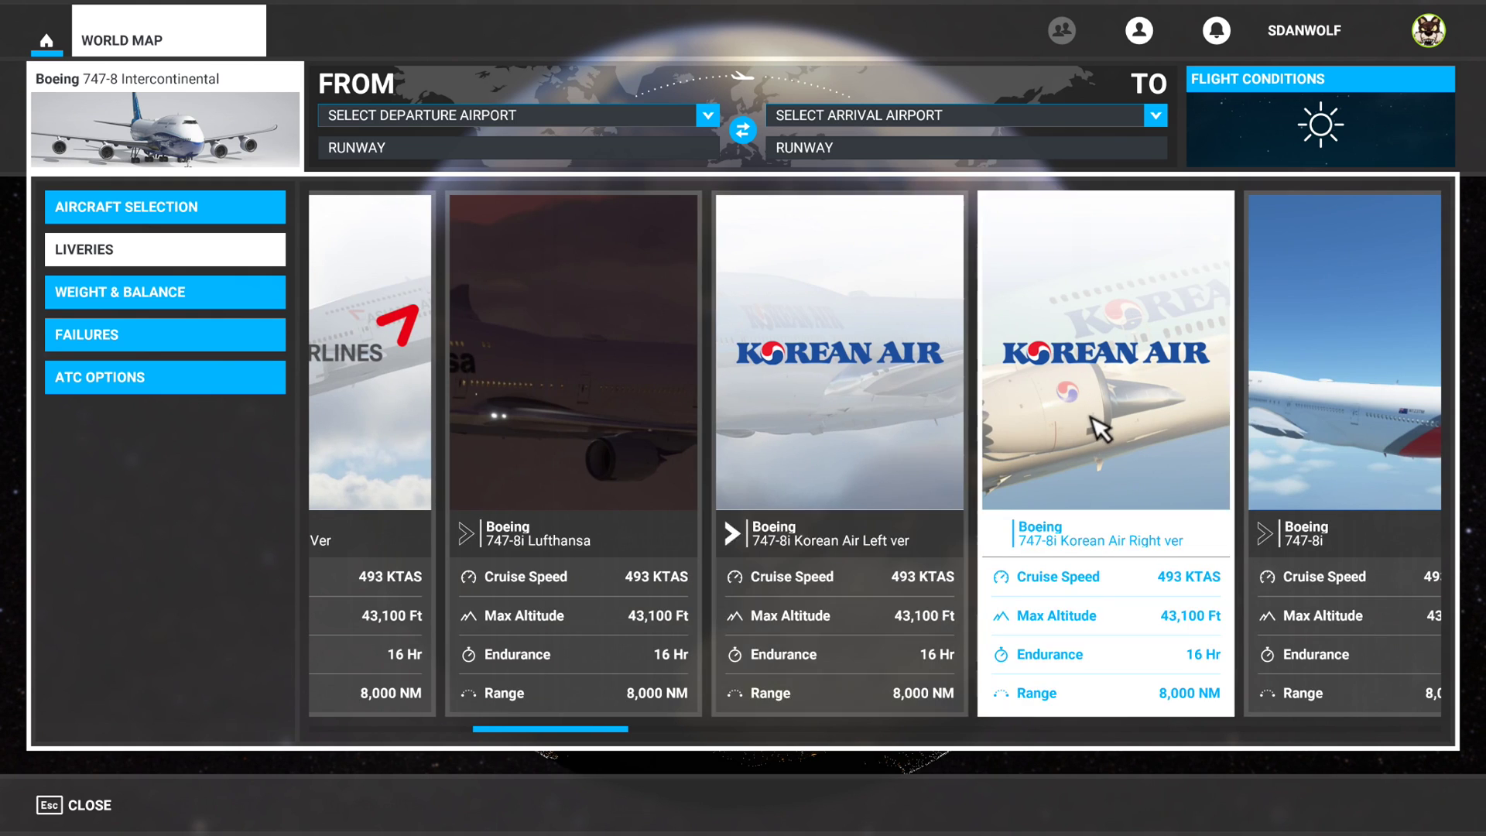
scroll(1094, 425, "down", 6)
scroll(1099, 427, "down", 2)
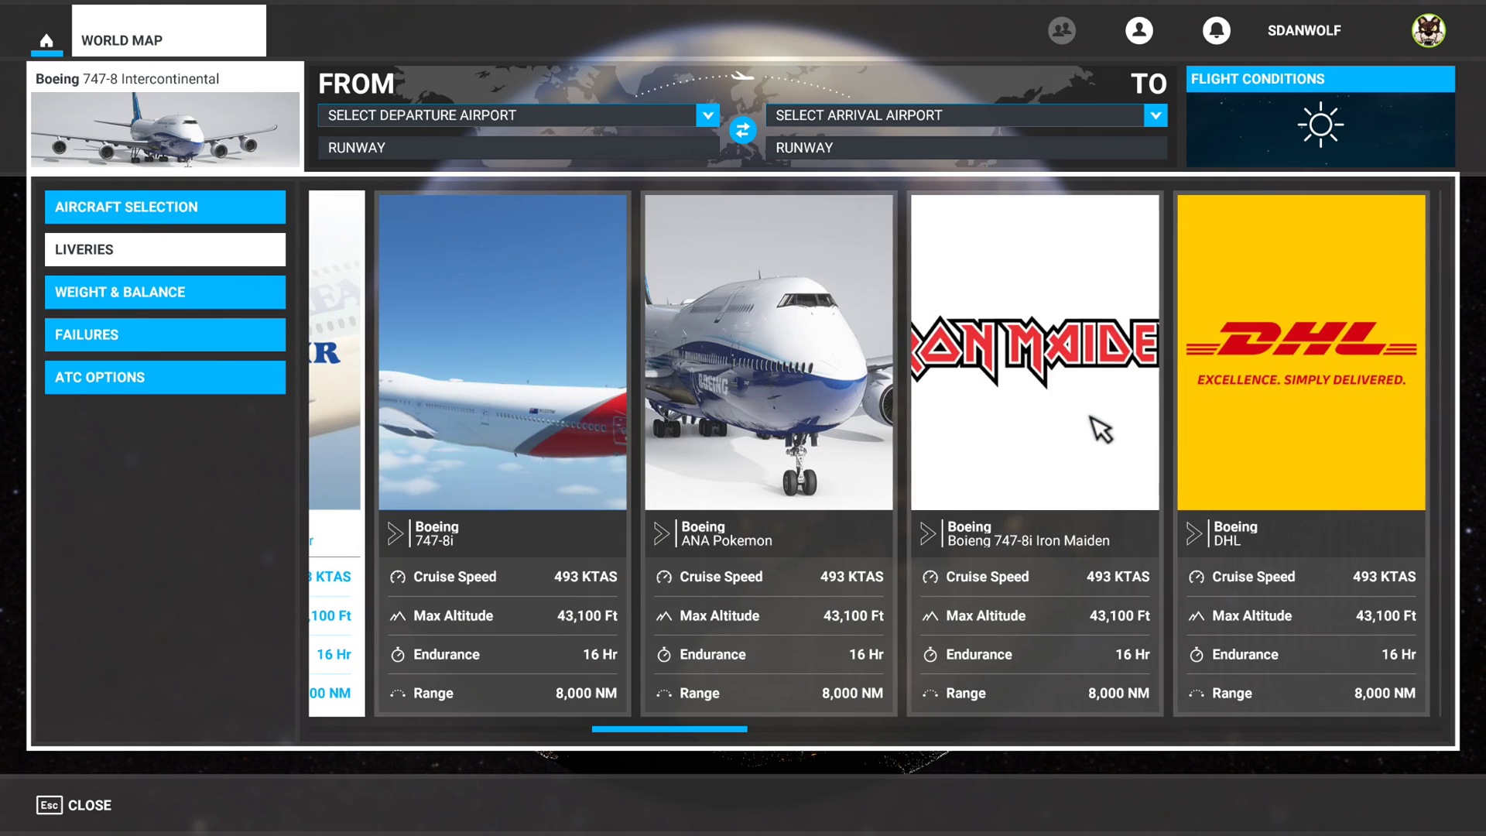
left_click(1037, 372)
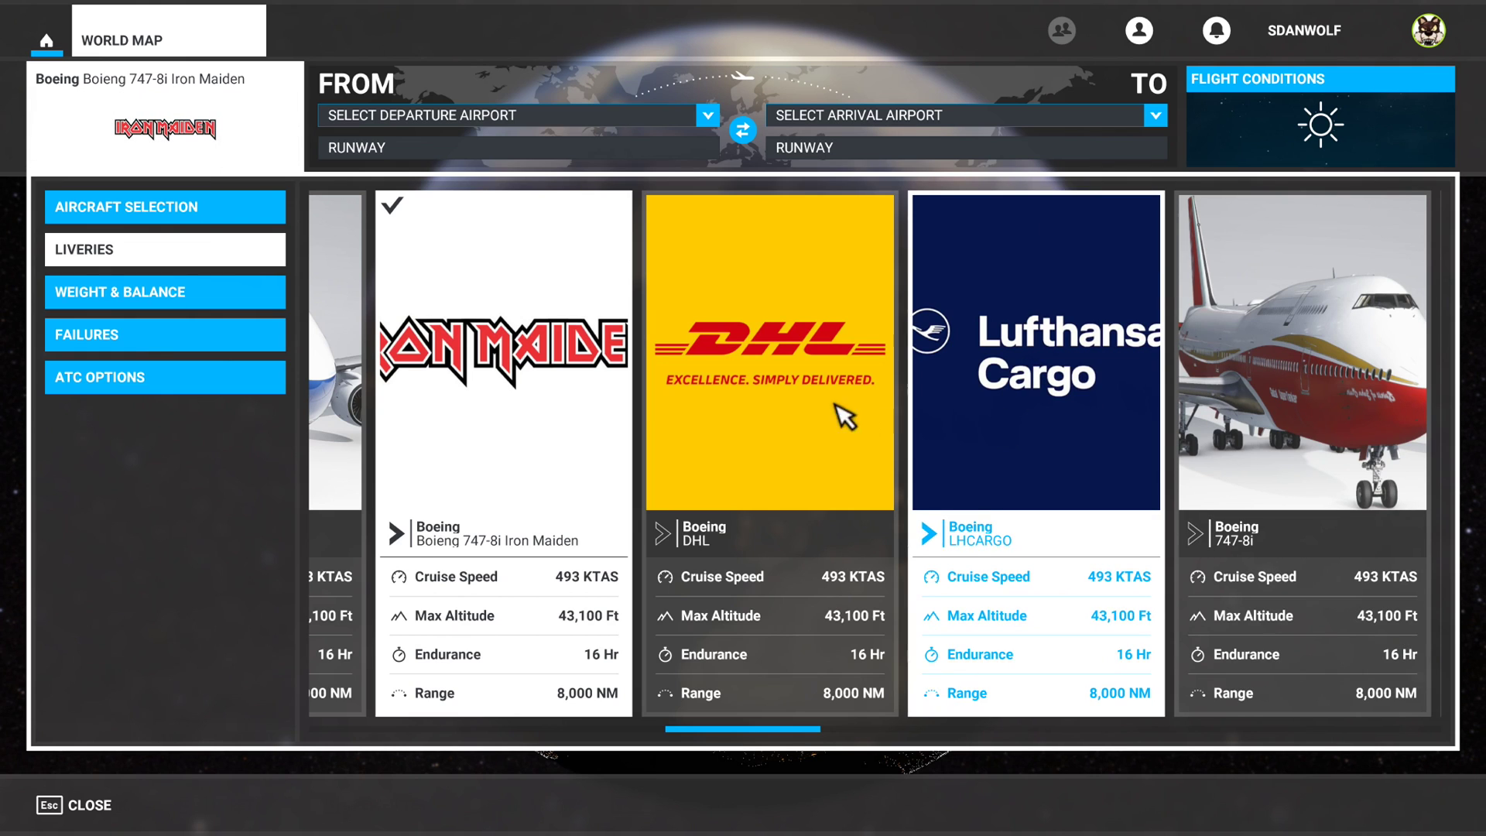
Step: Examine the remaining Boeing 747-8 liveries through to the end of the list
scroll(875, 440, "down", 2)
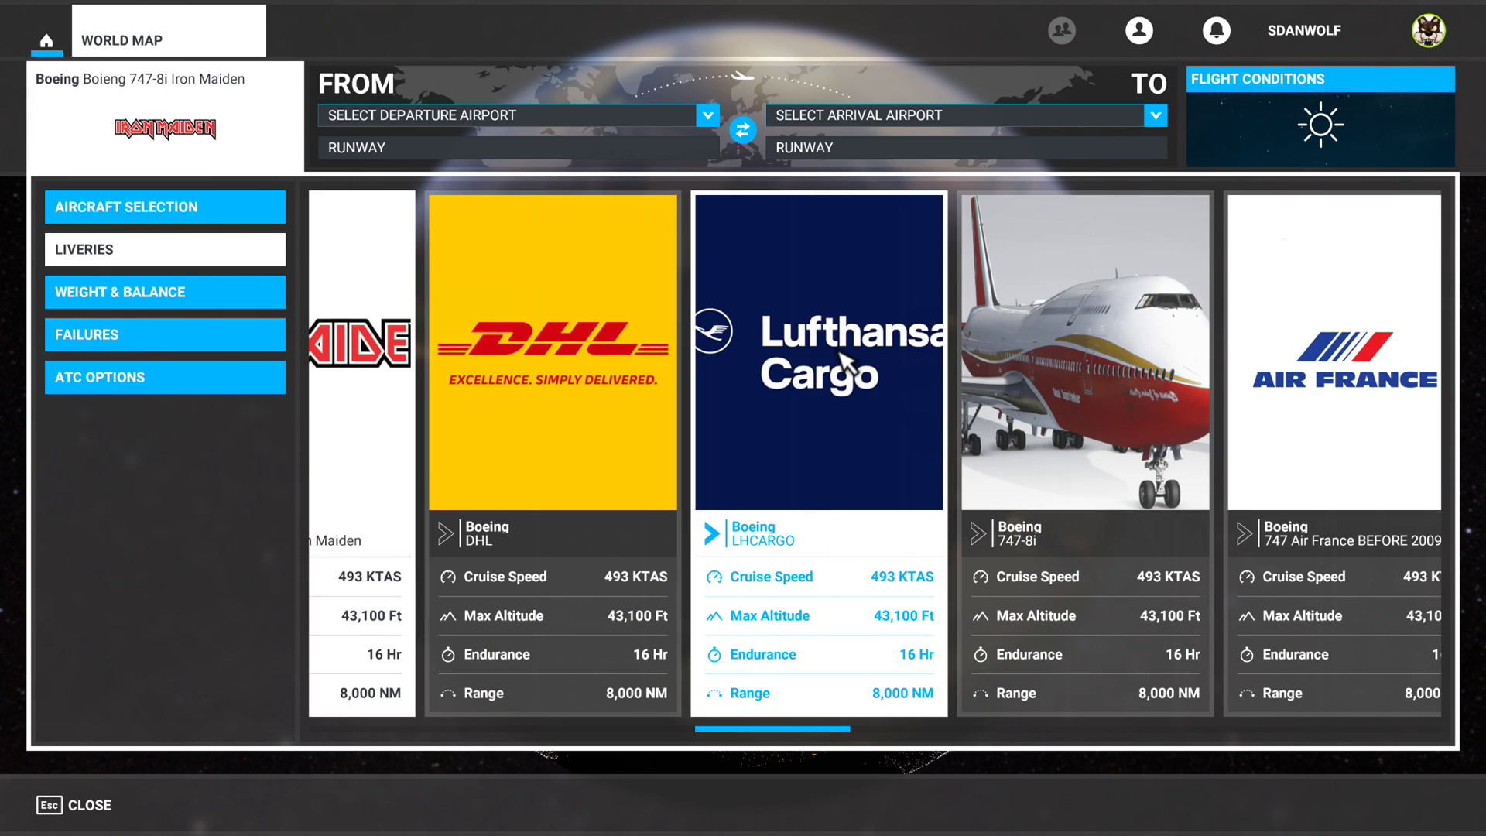
scroll(1075, 424, "down", 5)
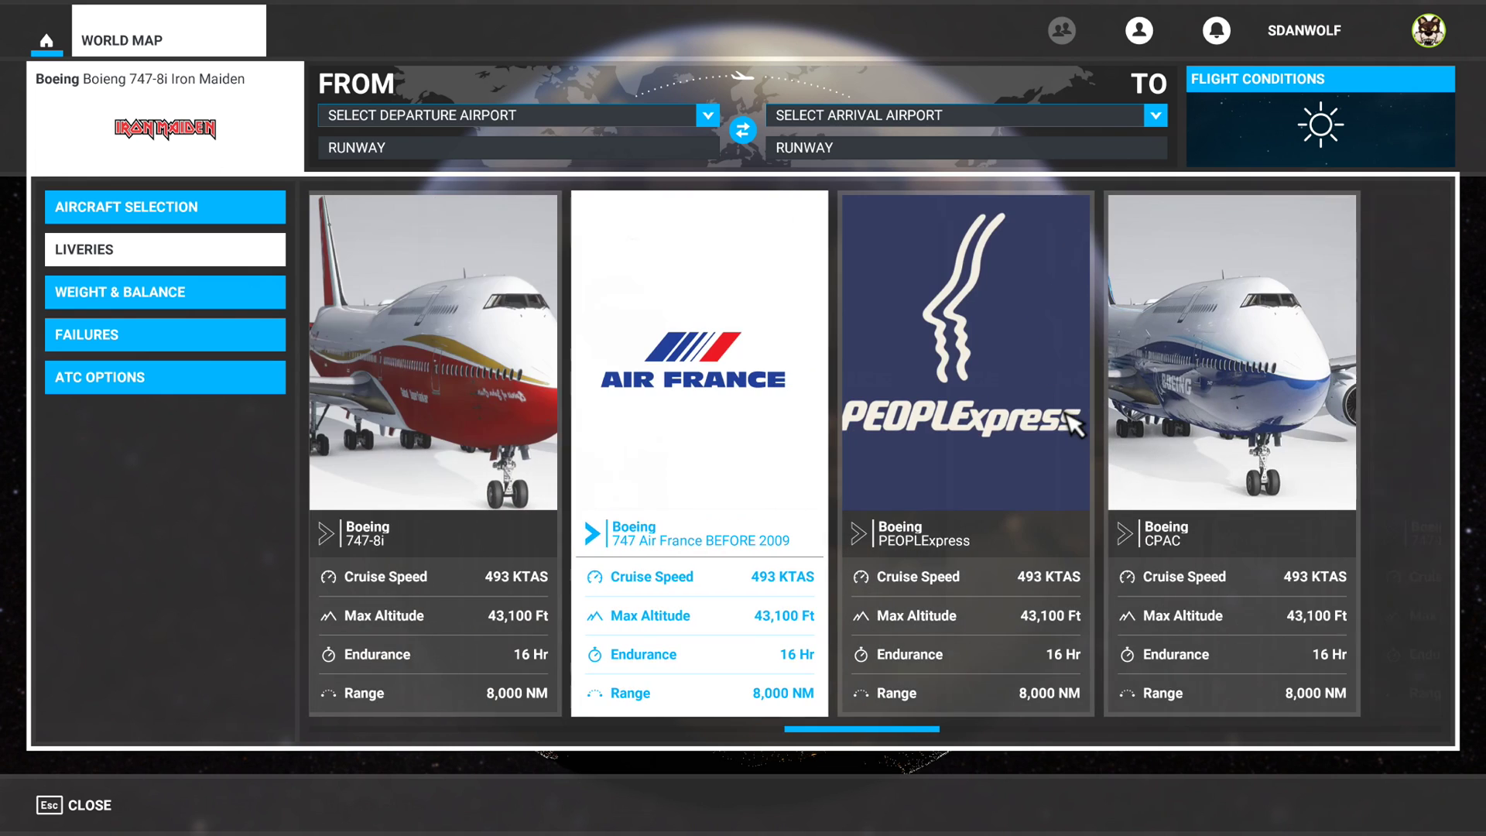
scroll(1074, 425, "down", 10)
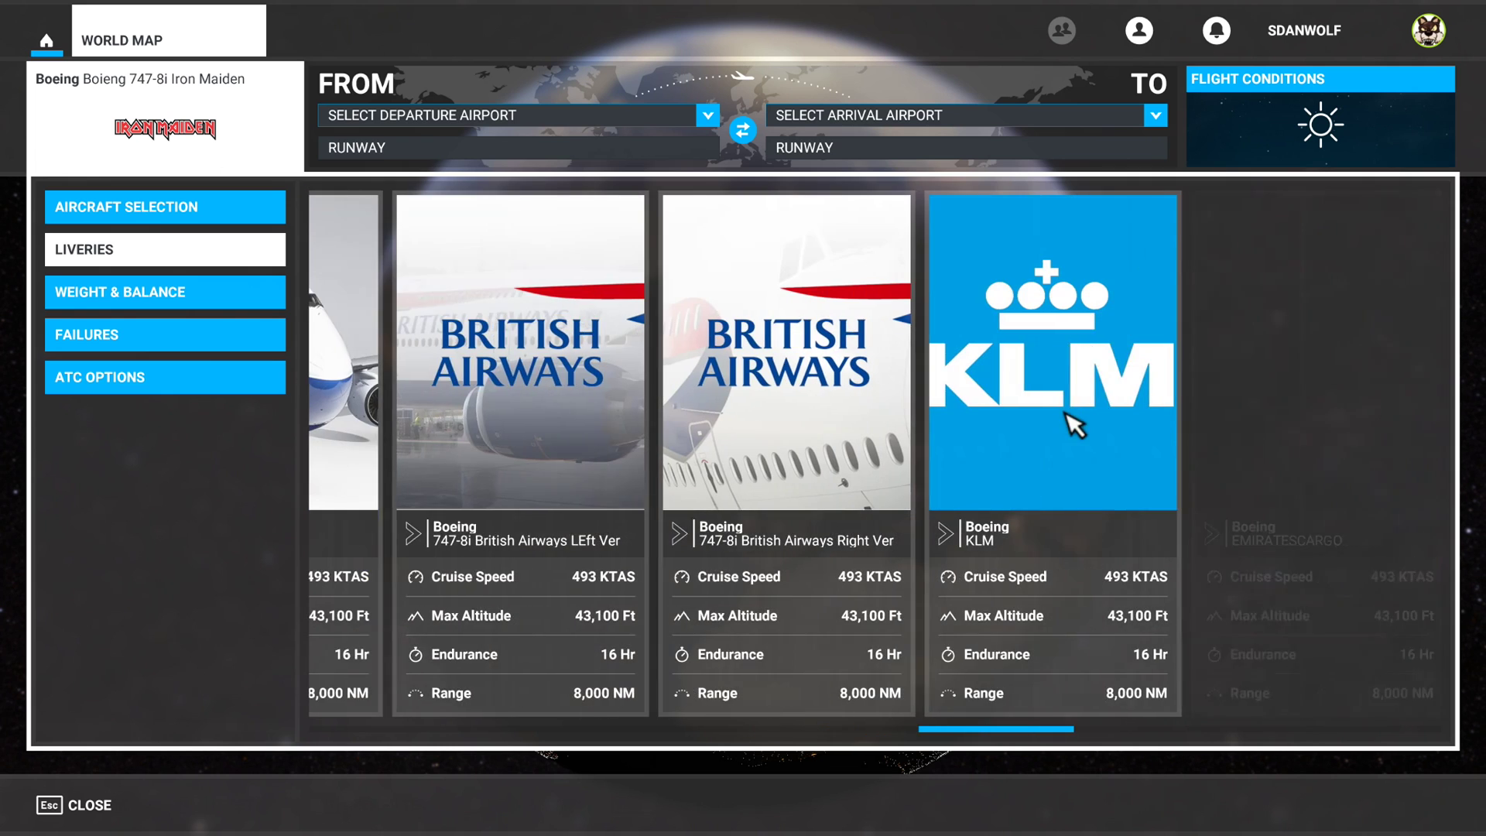
scroll(1074, 424, "down", 2)
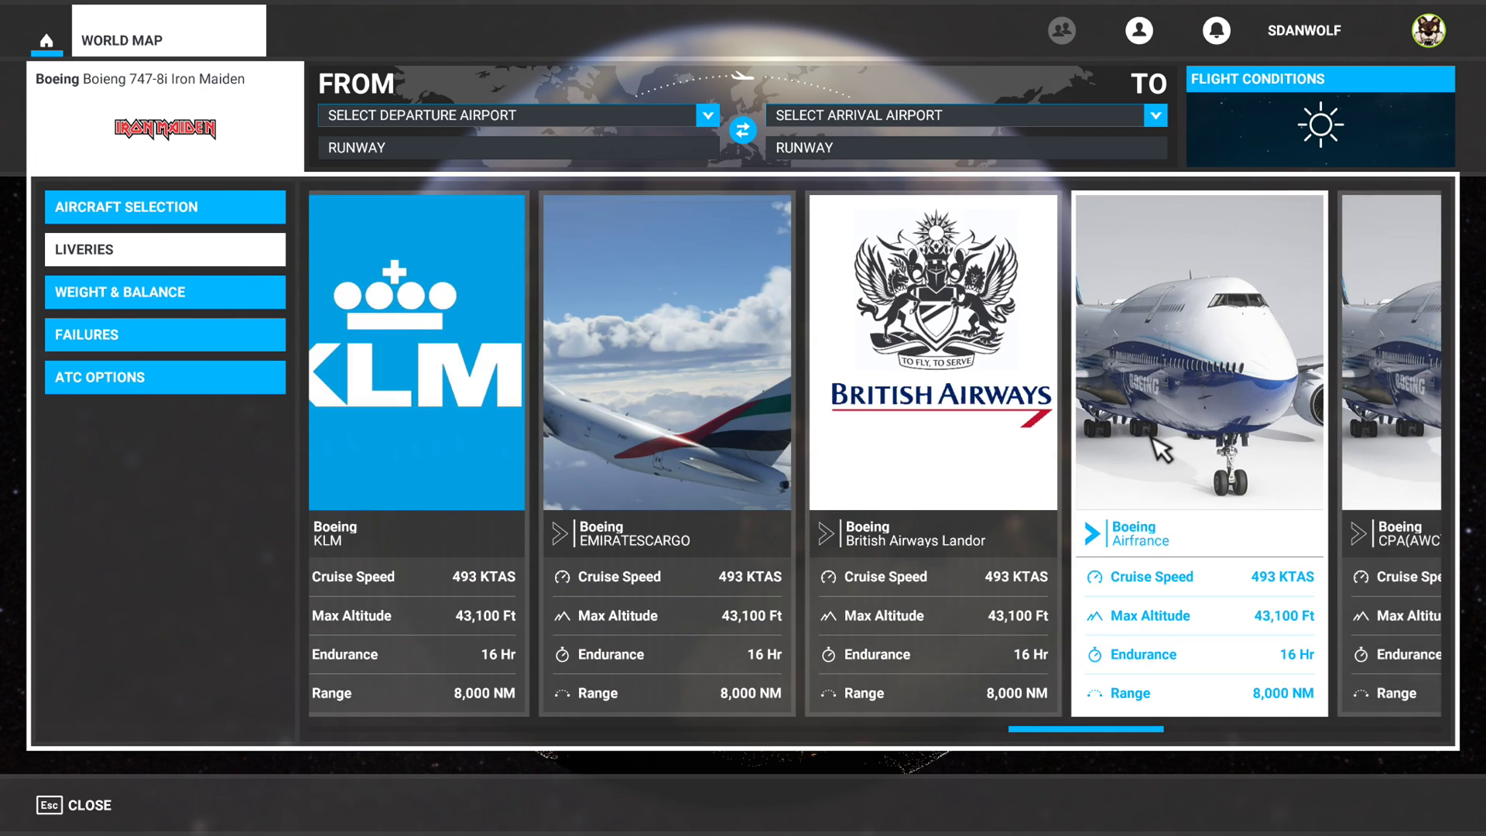
scroll(1159, 447, "down", 3)
scroll(1159, 447, "down", 1)
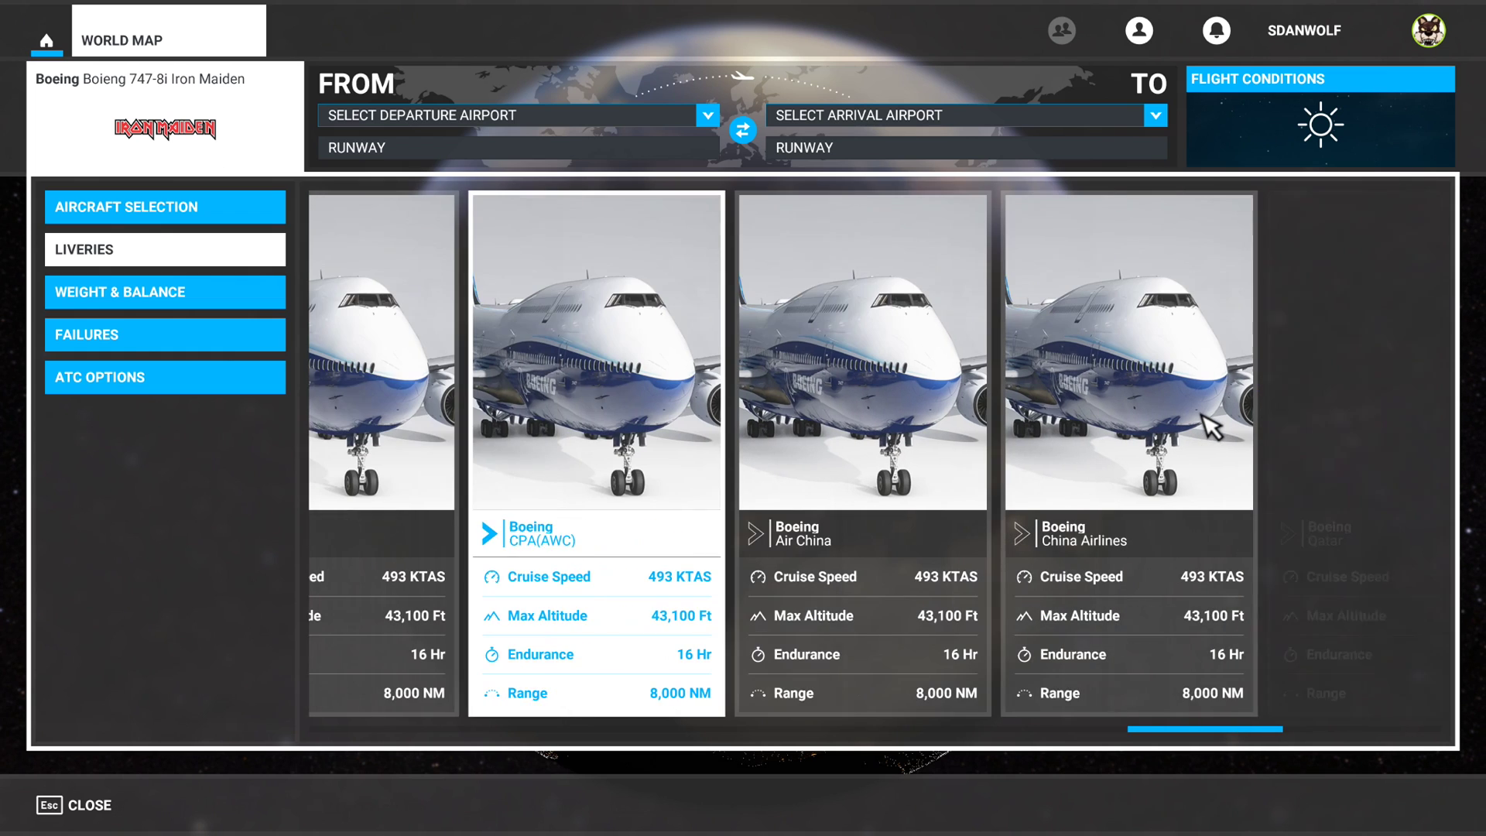
scroll(1203, 416, "down", 2)
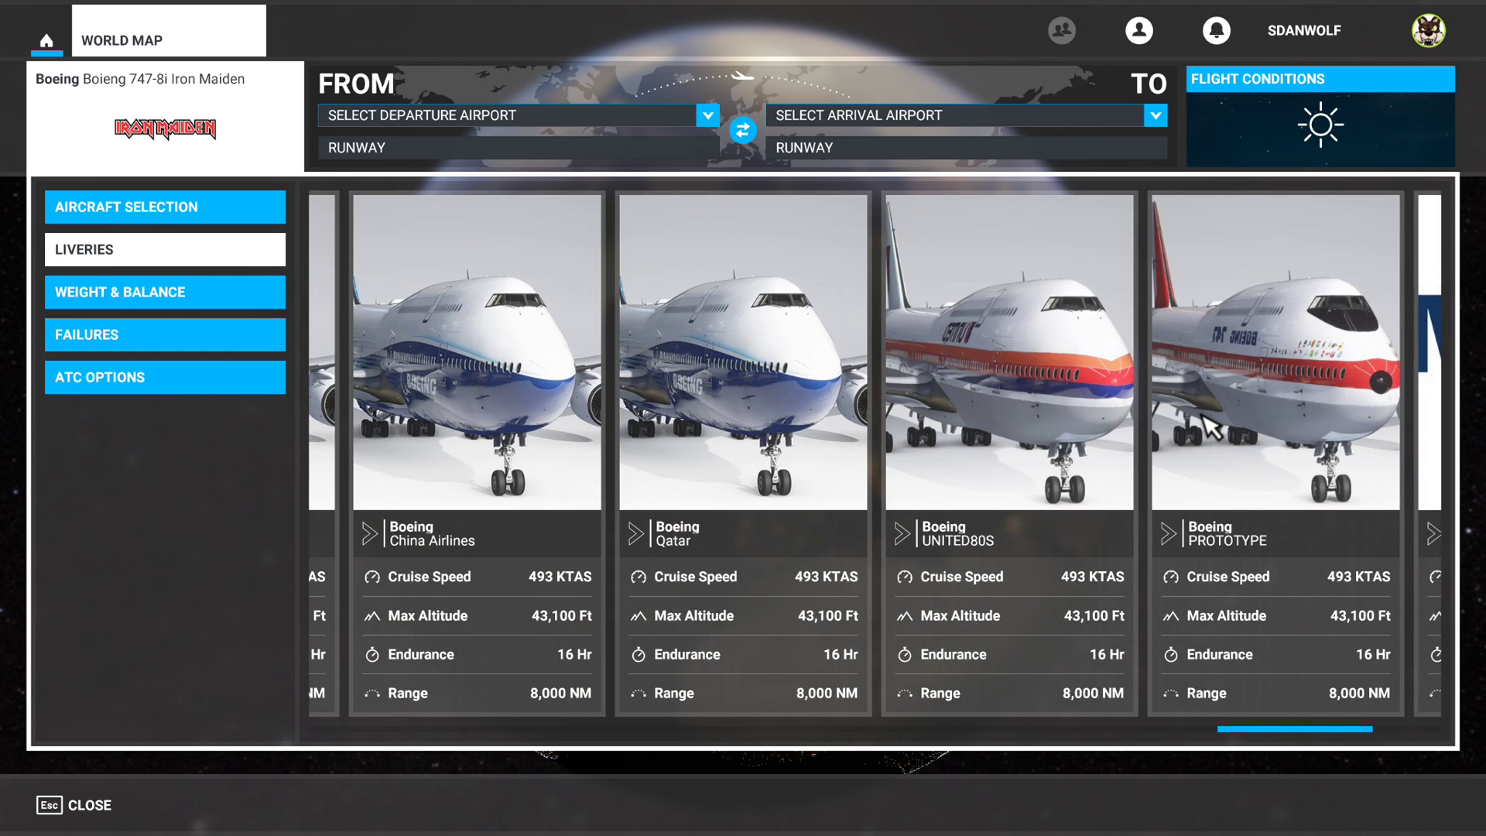
scroll(1204, 417, "down", 1)
scroll(1212, 425, "down", 1)
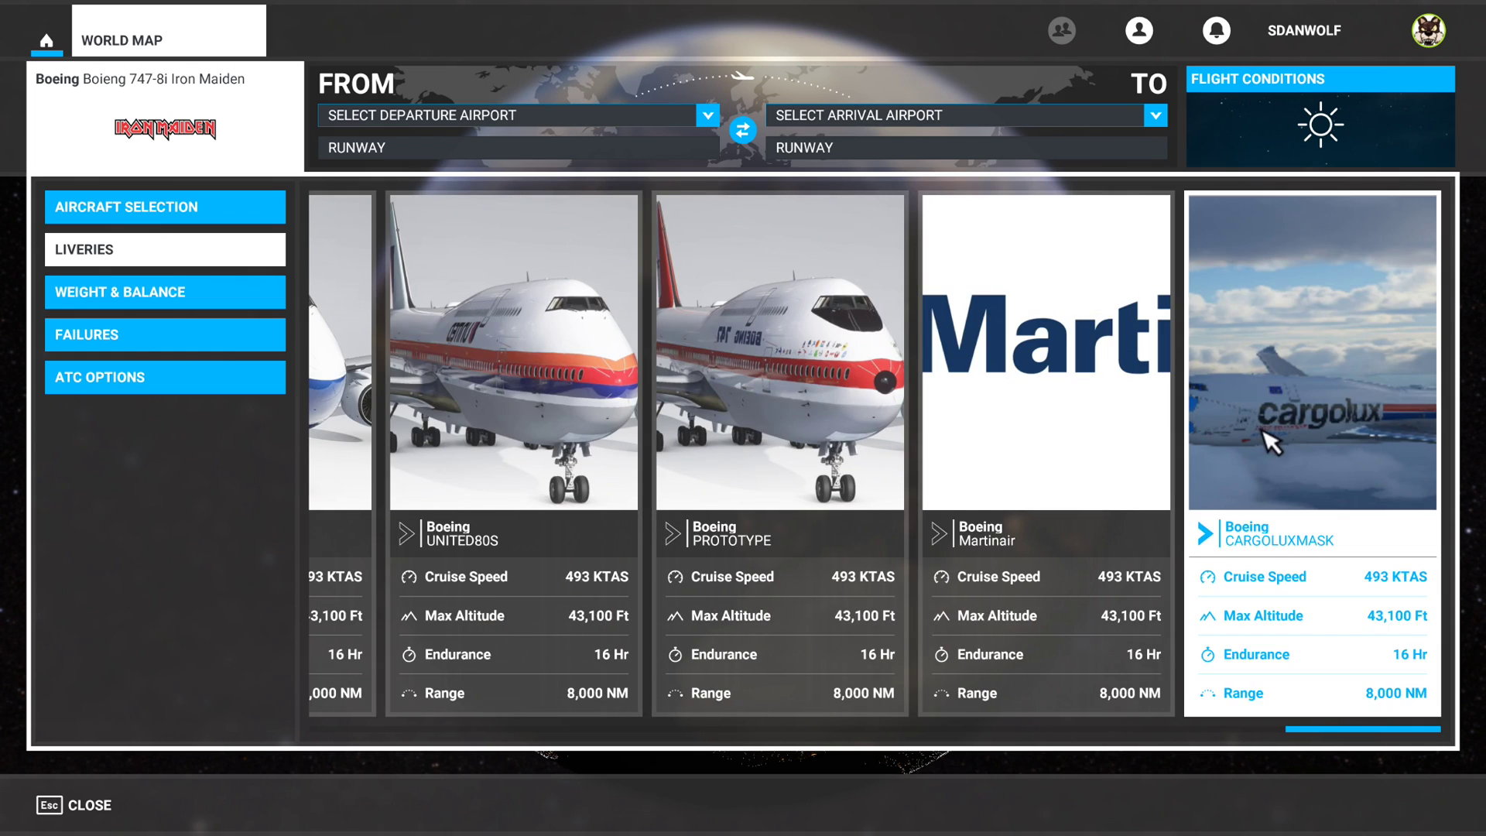
Step: Choose the Textron Aviation Cessna Citation CJ4 from the jets and display its liveries
left_click(120, 124)
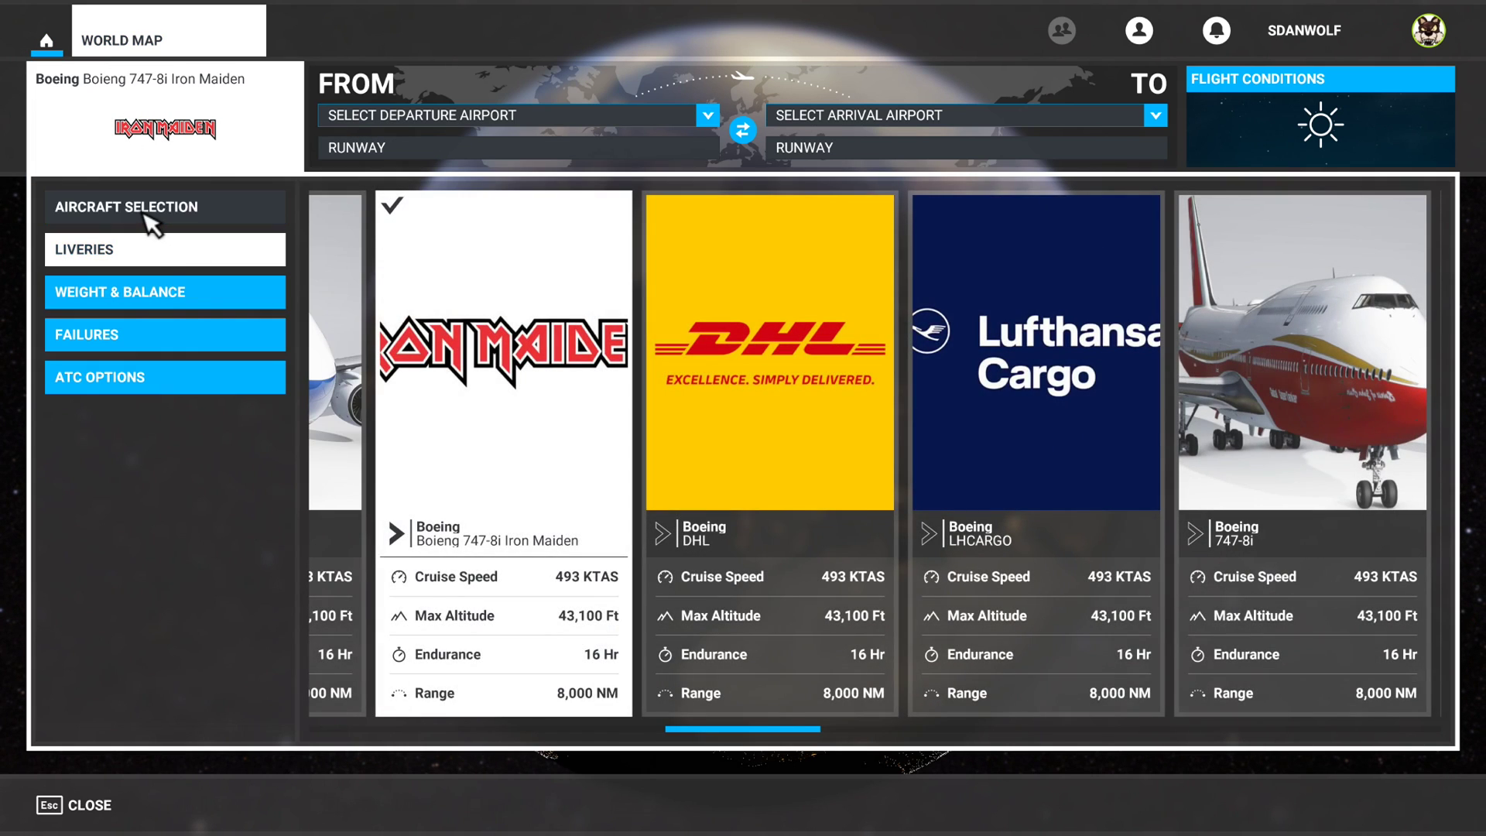
left_click(147, 220)
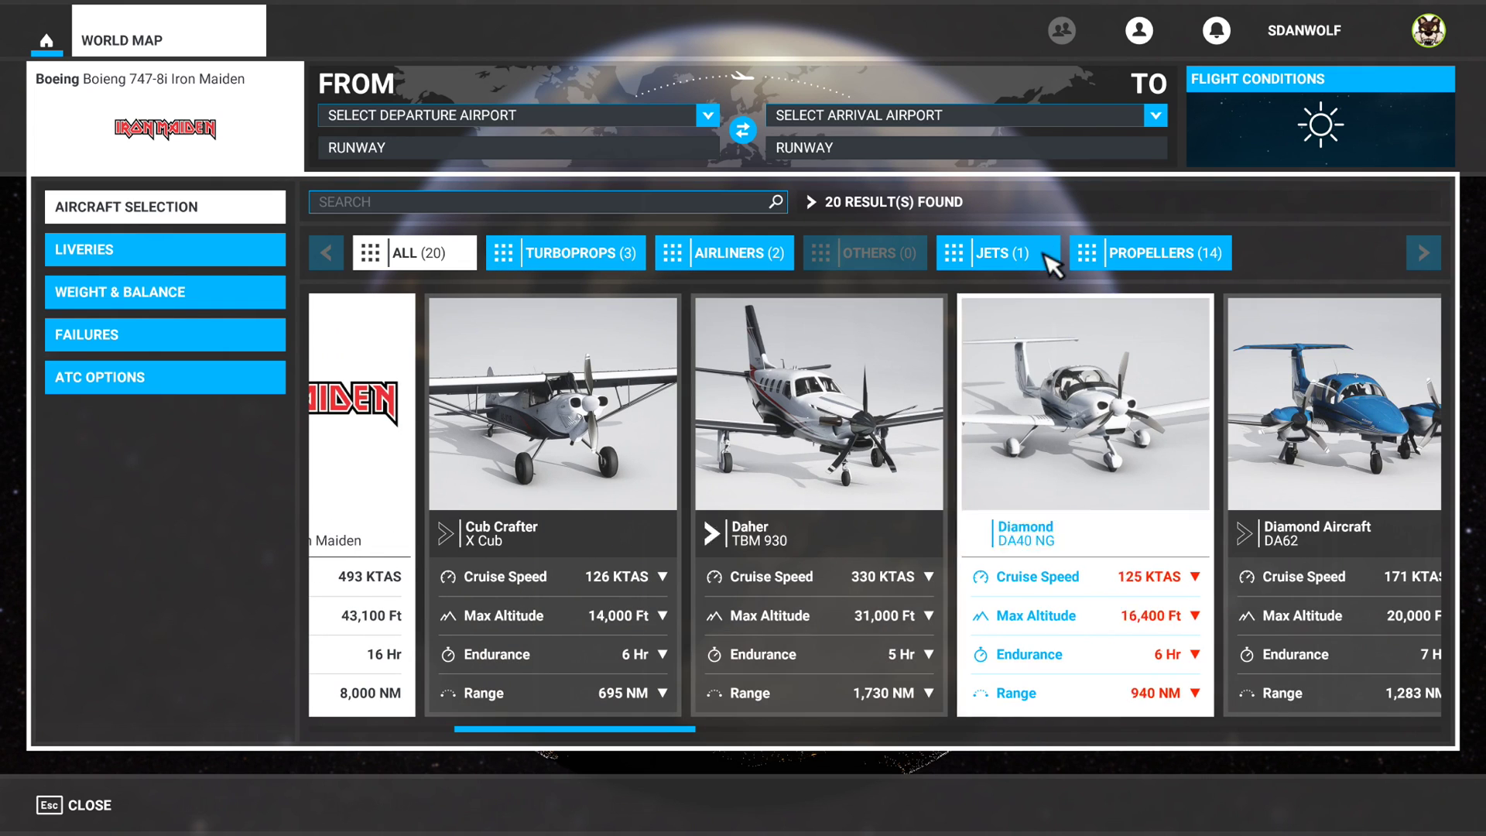
left_click(1010, 254)
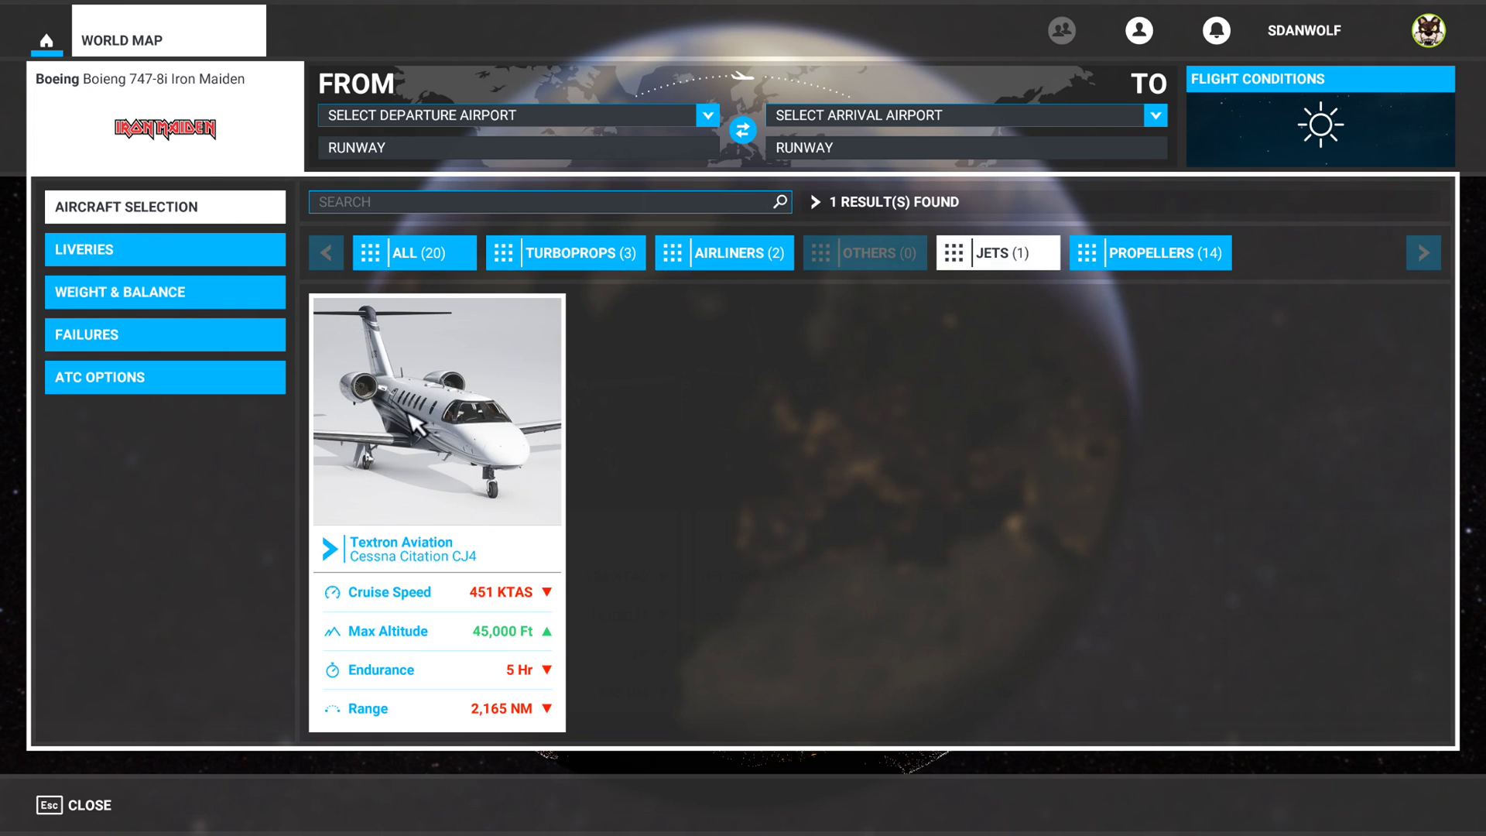
left_click(436, 425)
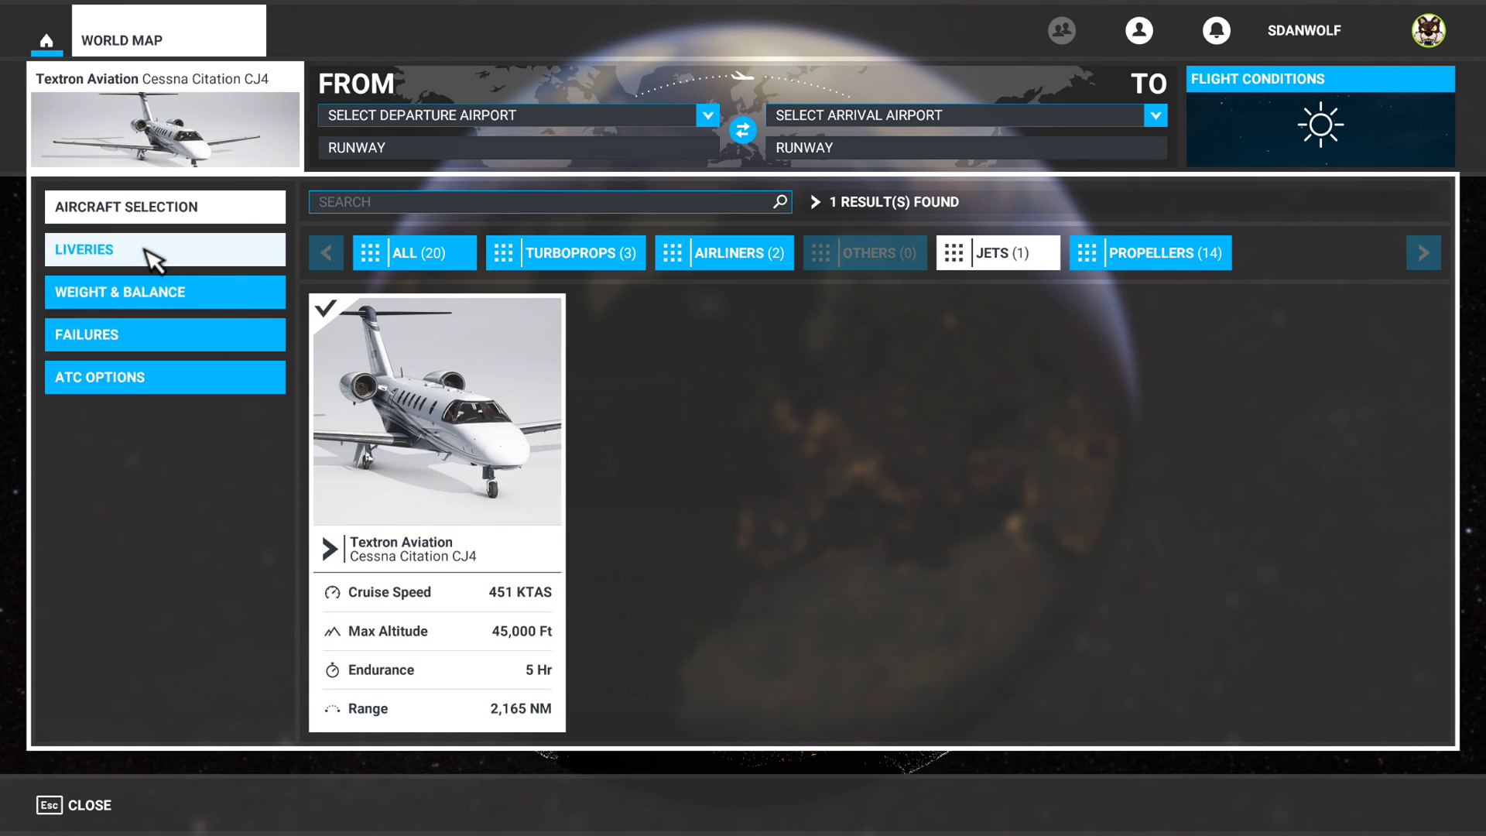
left_click(151, 259)
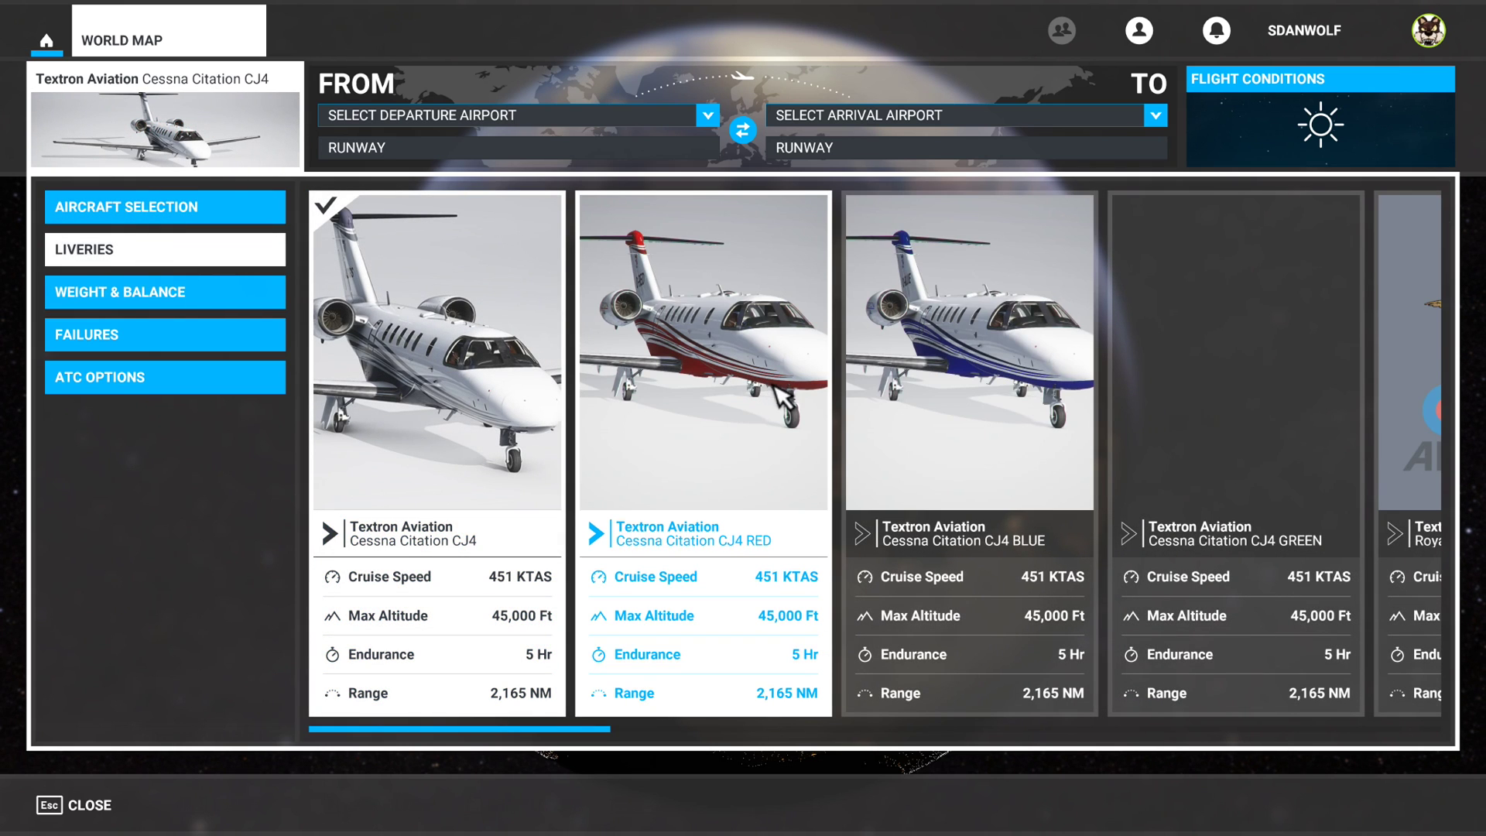
Step: Browse the Cessna Citation CJ4 liveries and select the CANDYRED livery
scroll(832, 387, "down", 1)
scroll(882, 397, "down", 1)
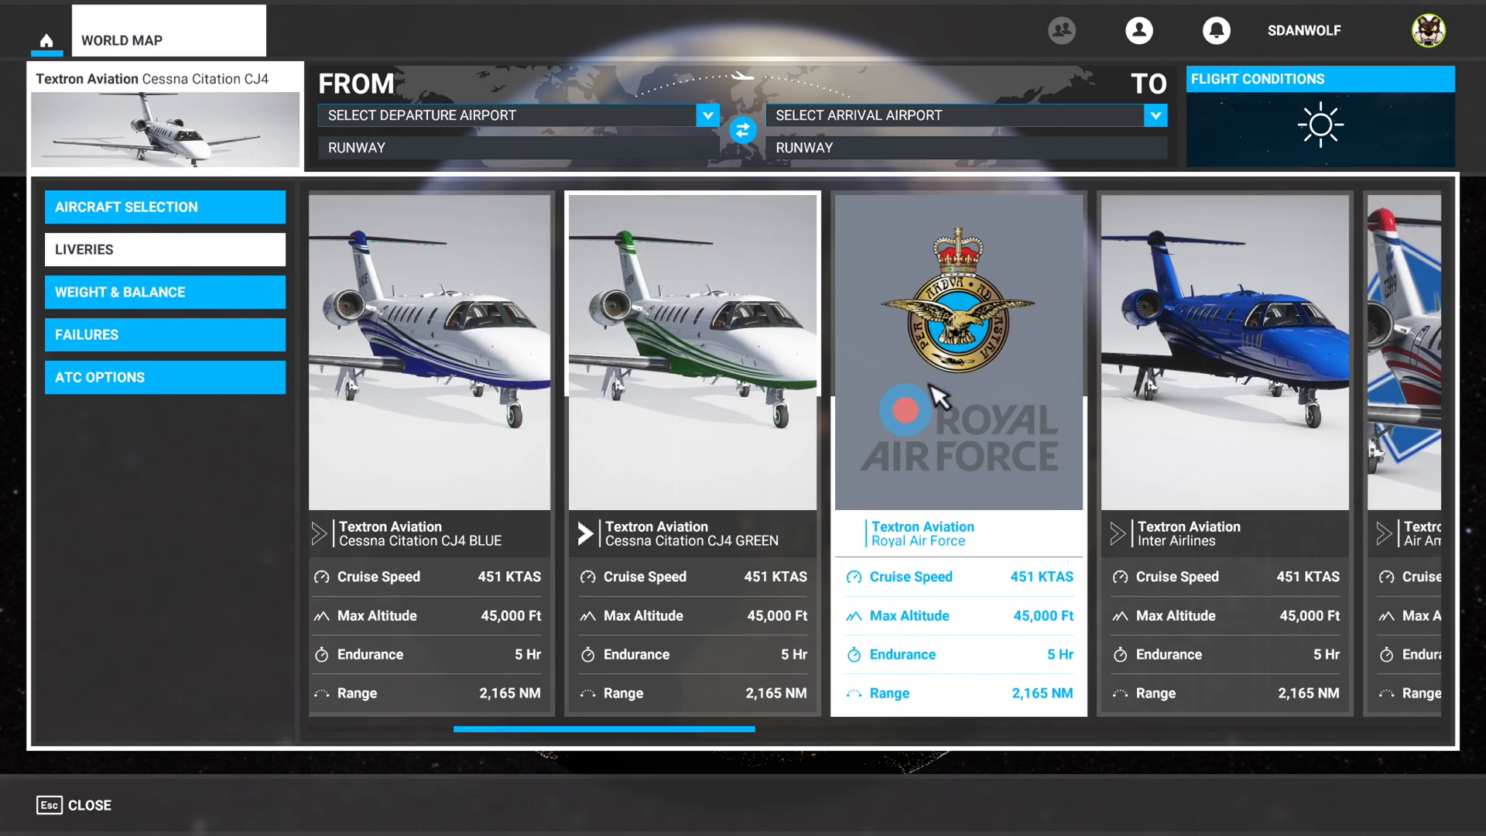
scroll(1022, 404, "down", 1)
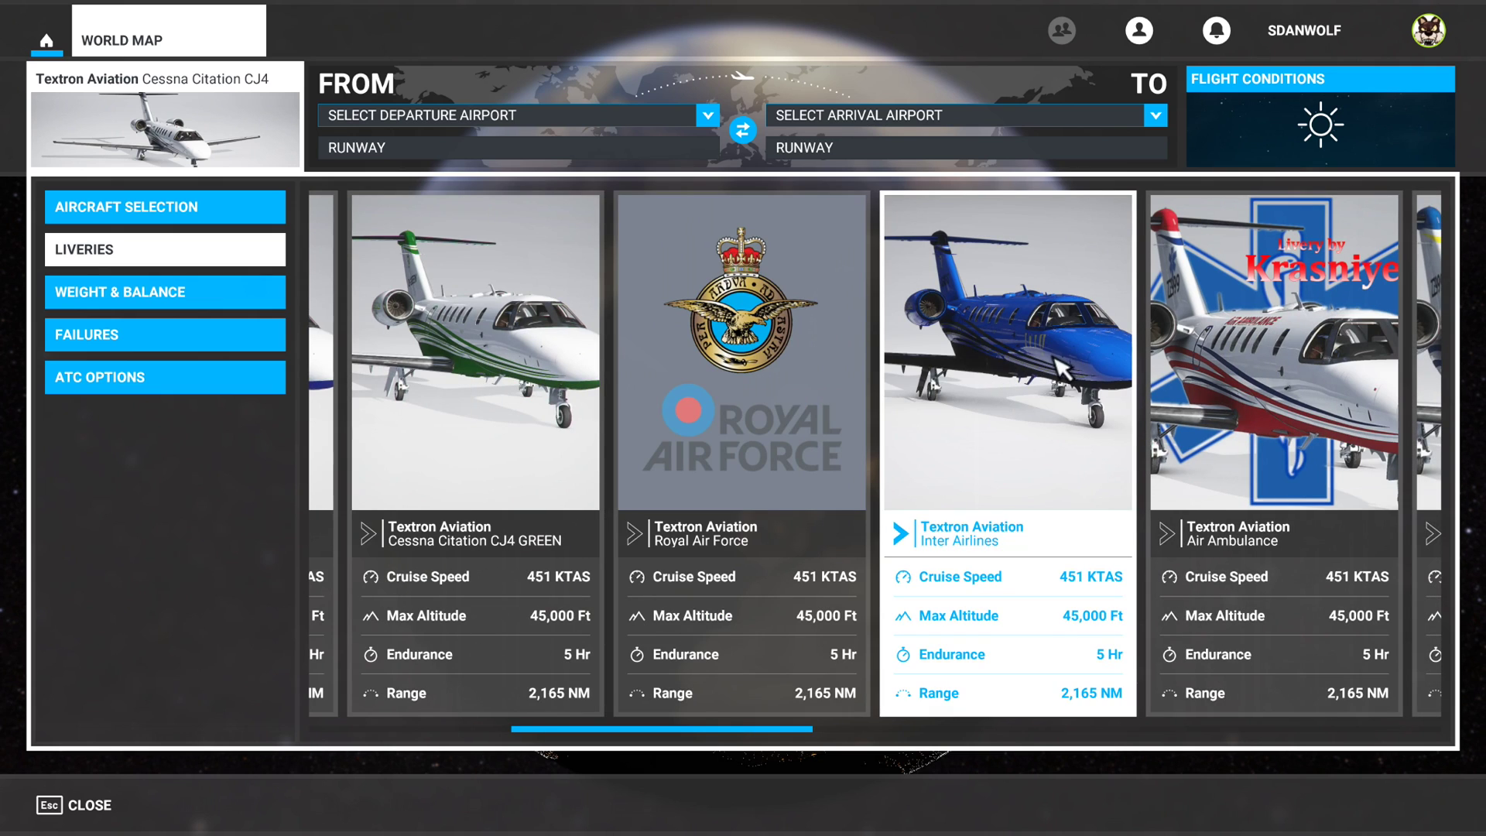
scroll(1062, 402, "down", 1)
scroll(1059, 428, "down", 1)
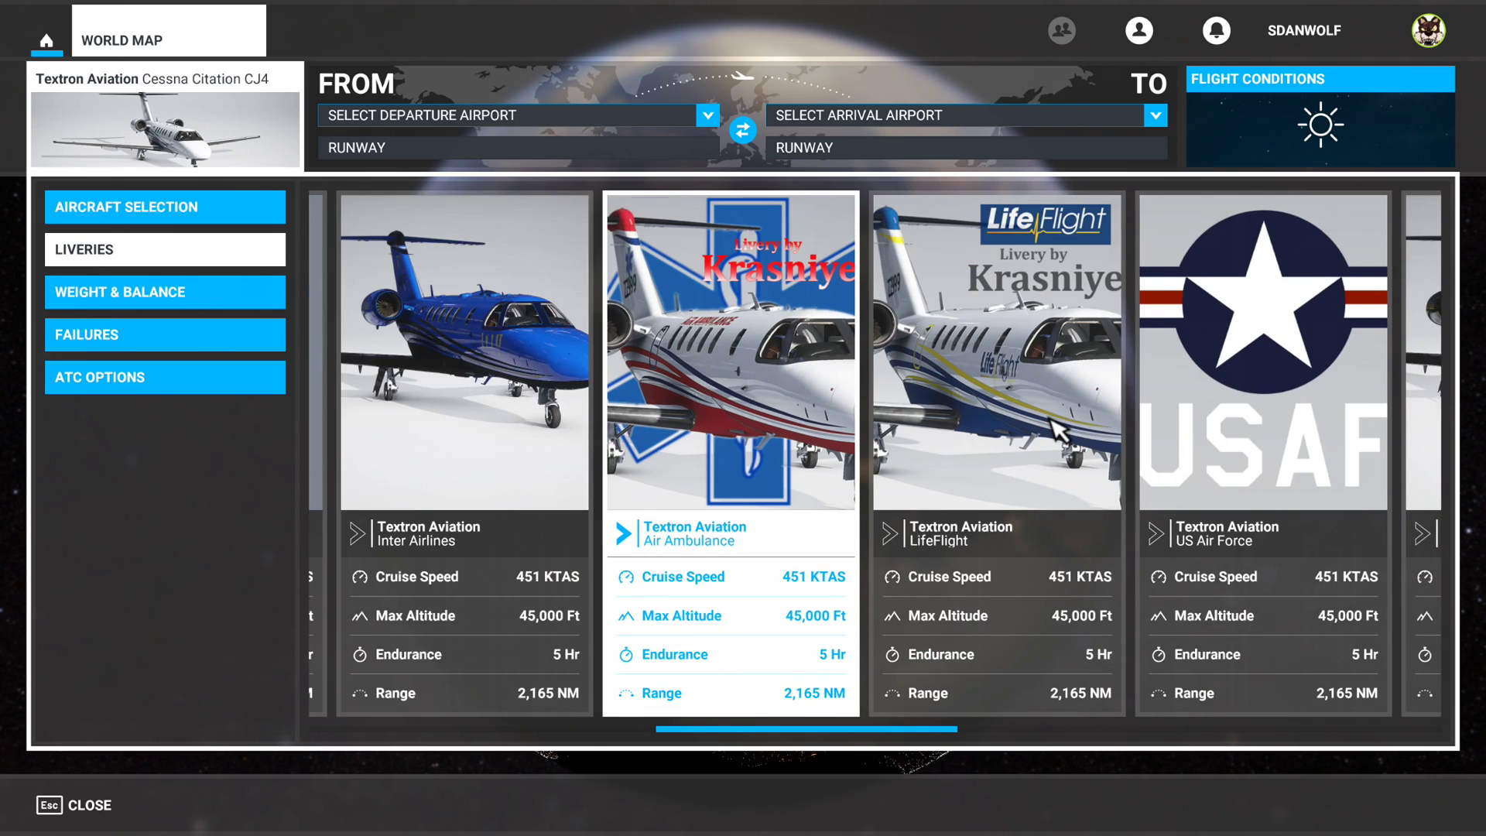
scroll(1059, 428, "down", 1)
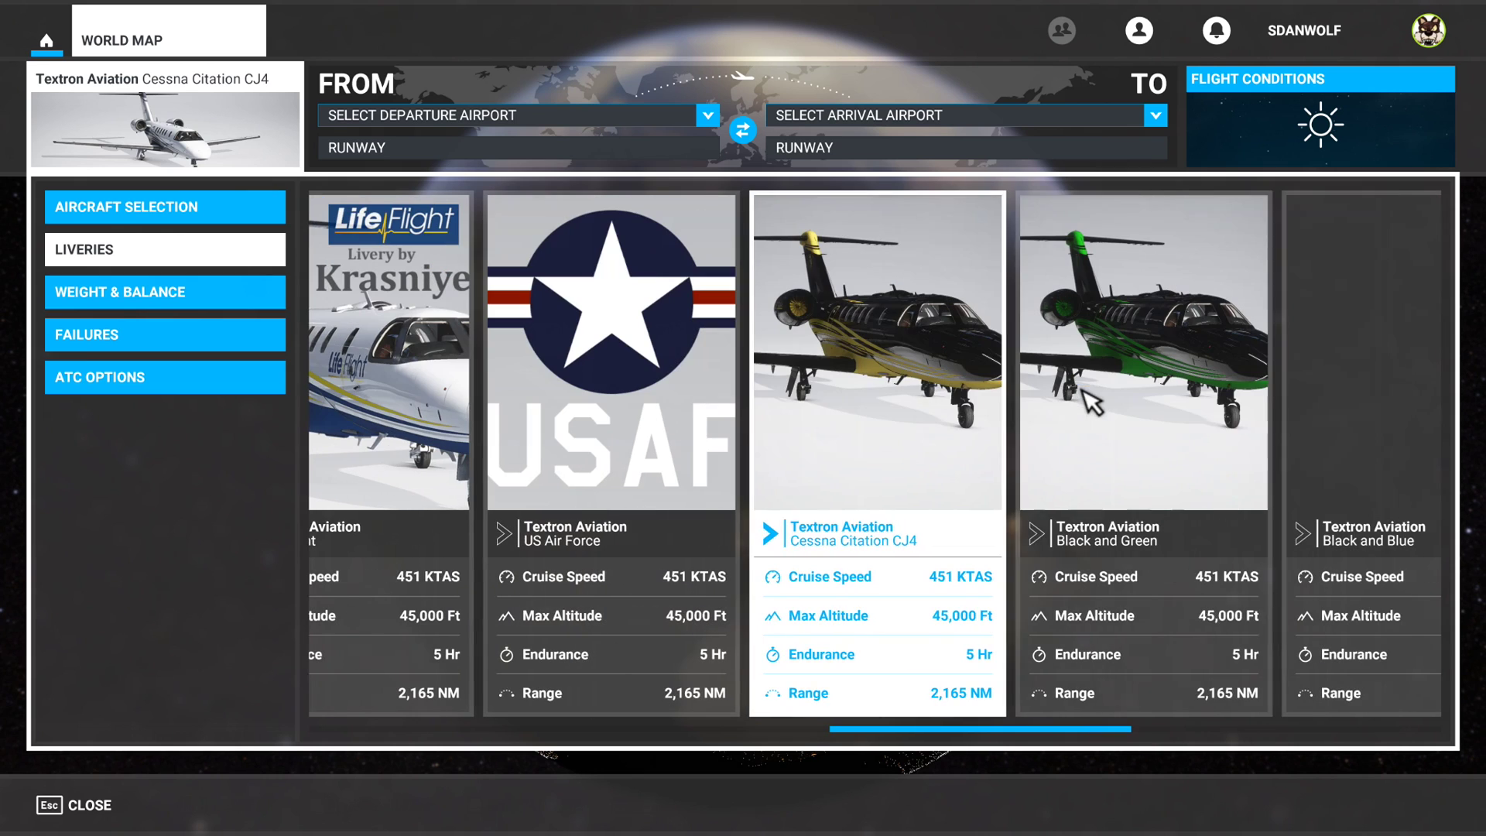
scroll(1120, 414, "down", 4)
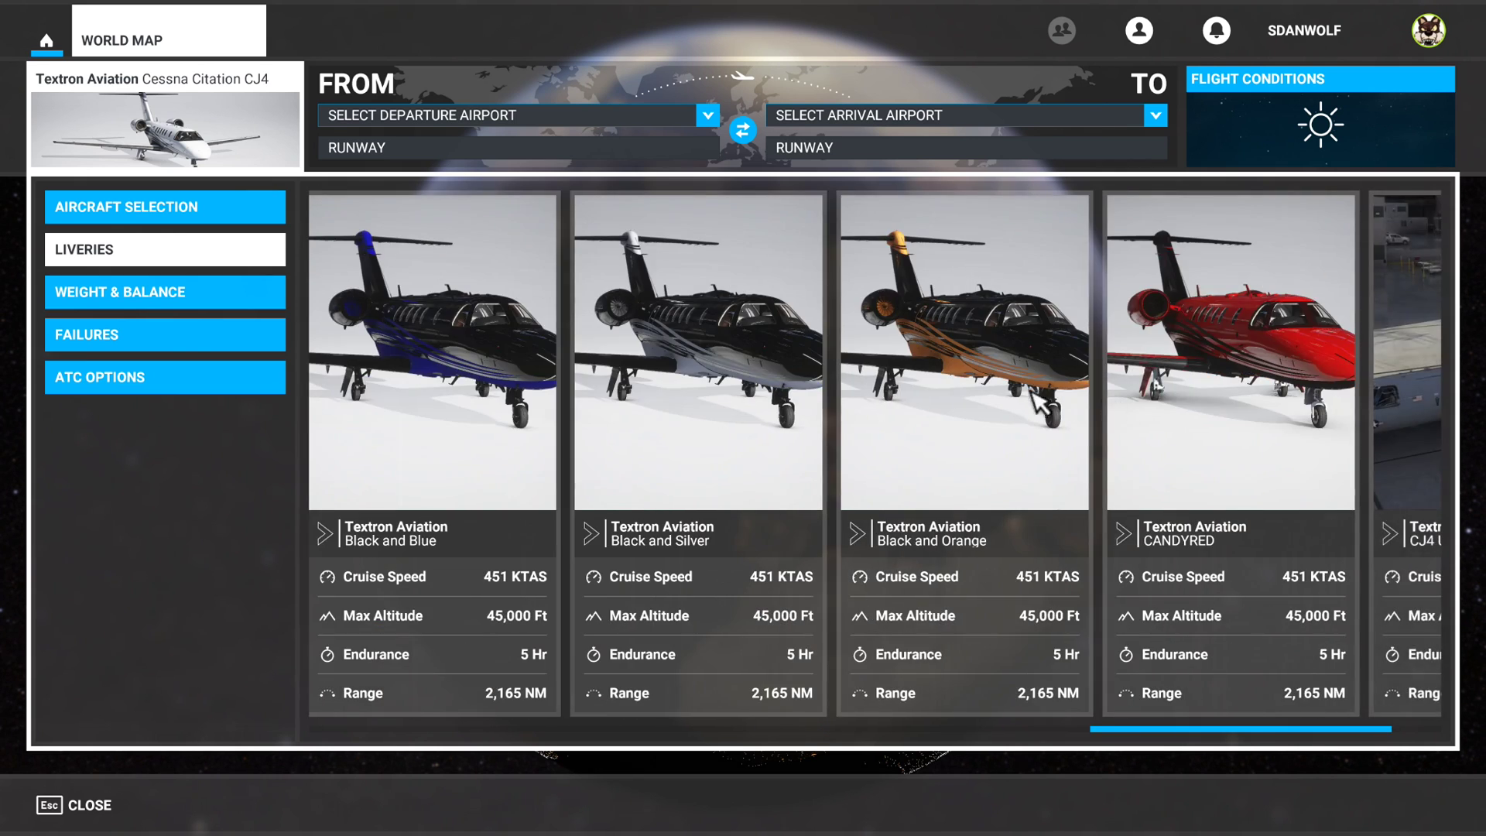
scroll(1052, 395, "down", 1)
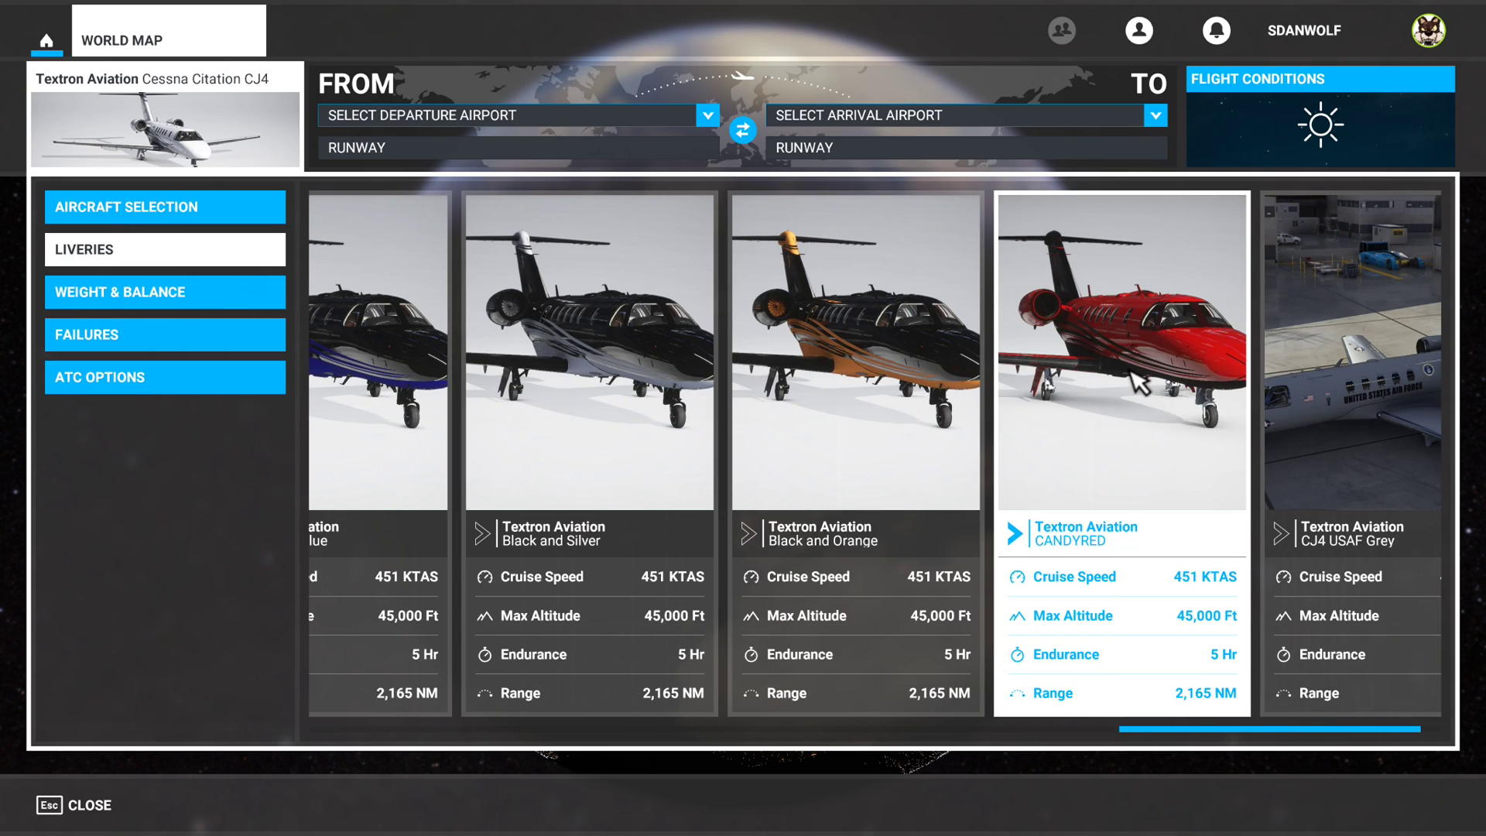
scroll(1161, 403, "down", 1)
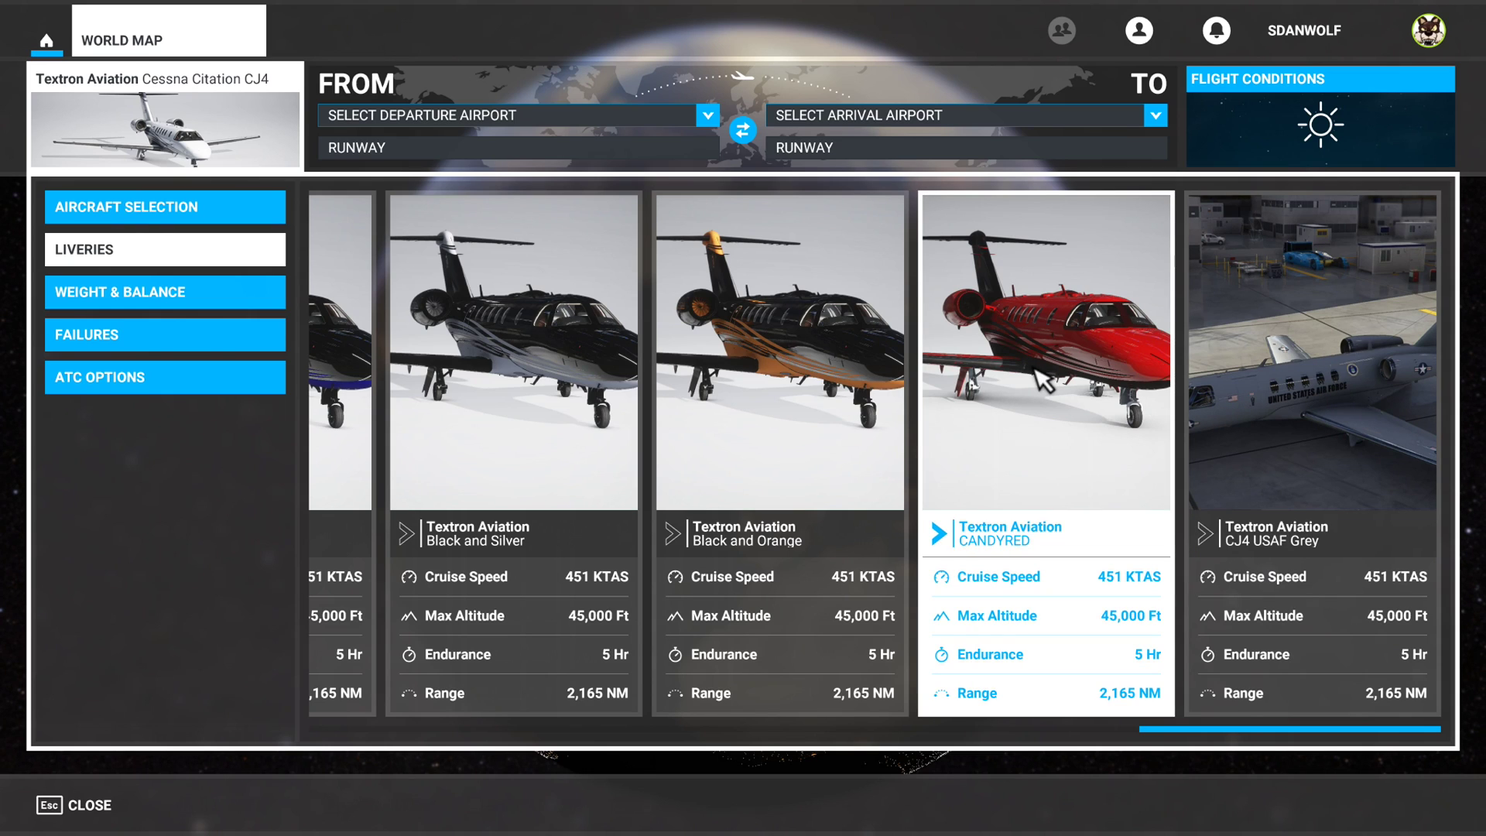
left_click(1037, 327)
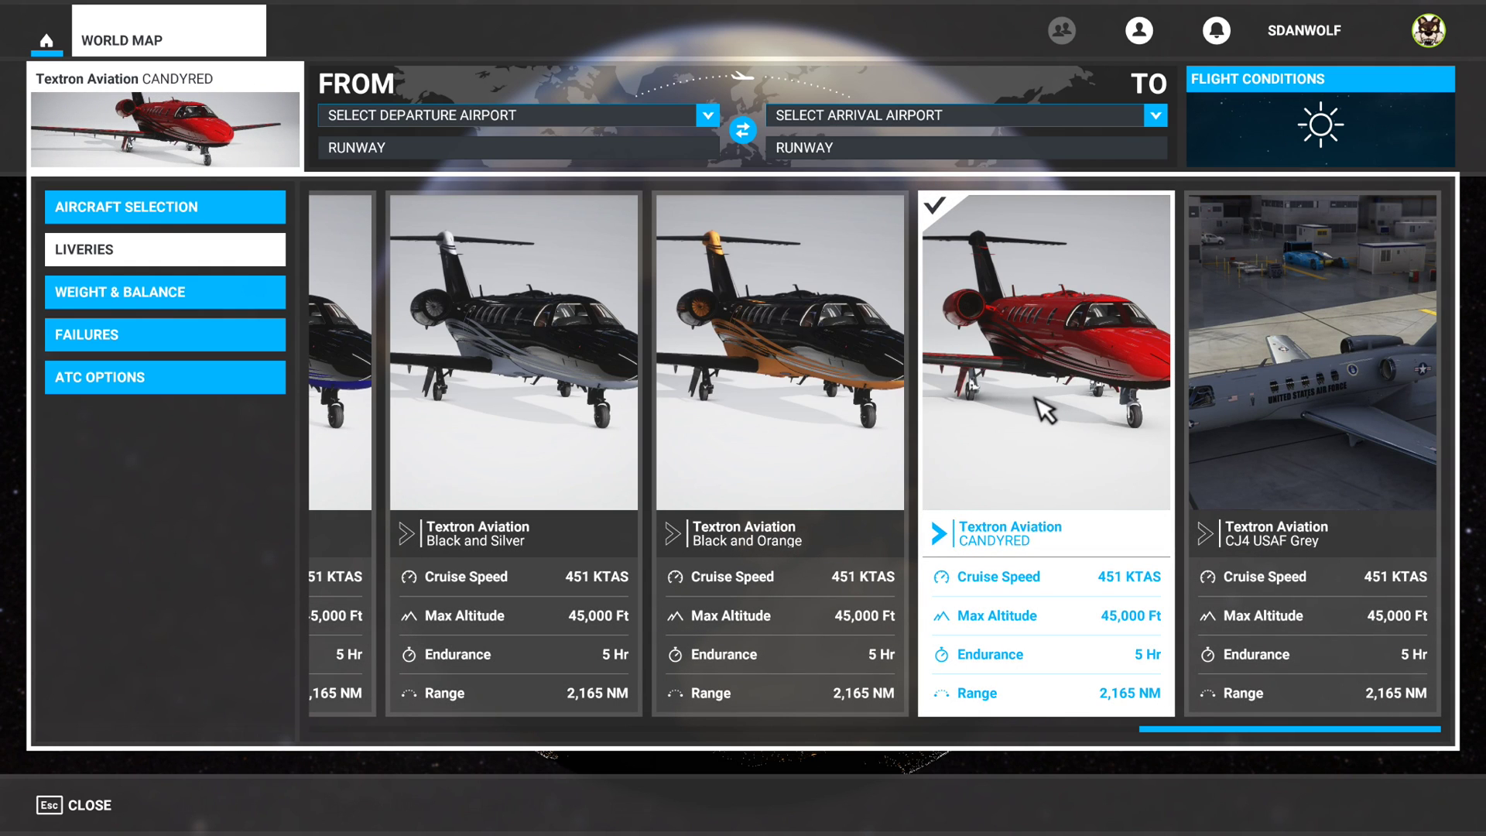